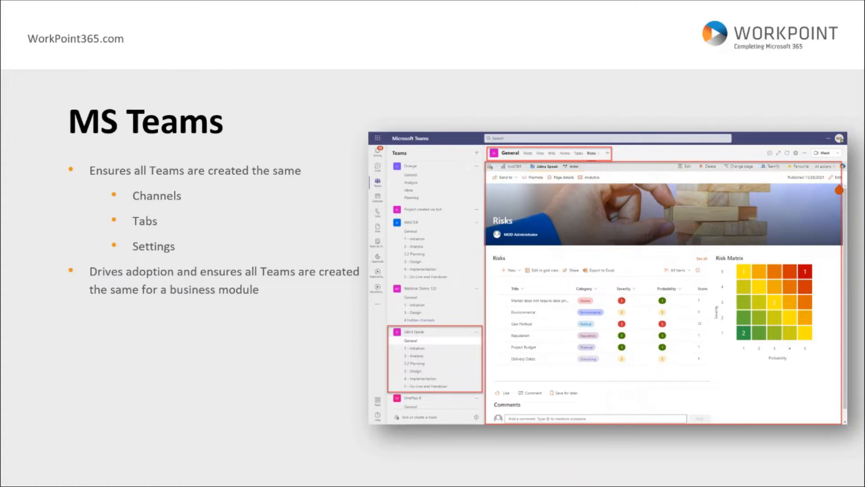
Open the WorkPoint365 Administration page and review its Business Modules section
{"action": "key", "text": "Right"}
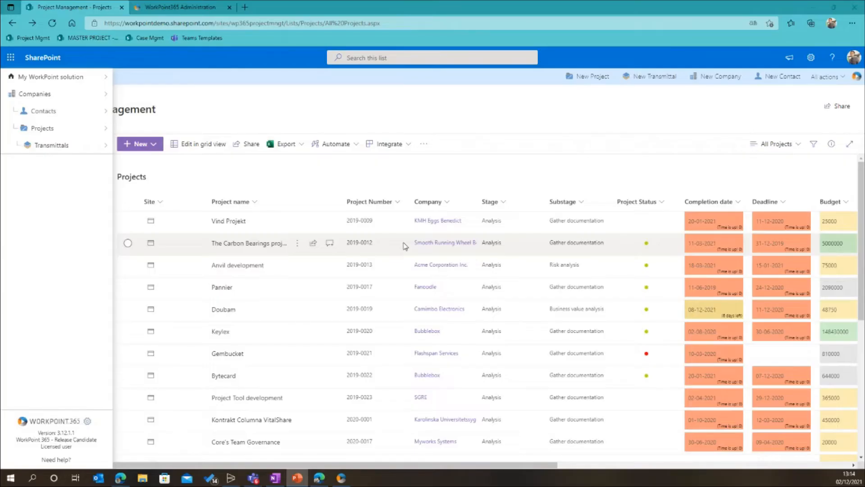
{"action": "left_click", "coordinate": [419, 125]}
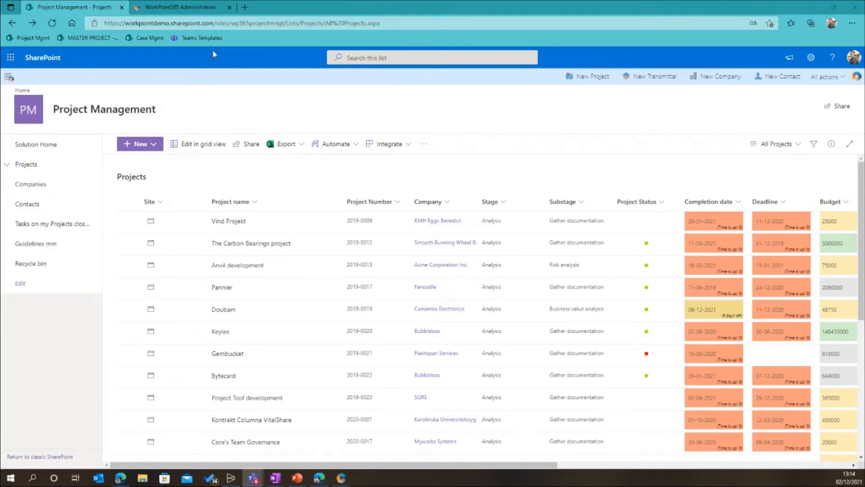
{"action": "left_click", "coordinate": [175, 10]}
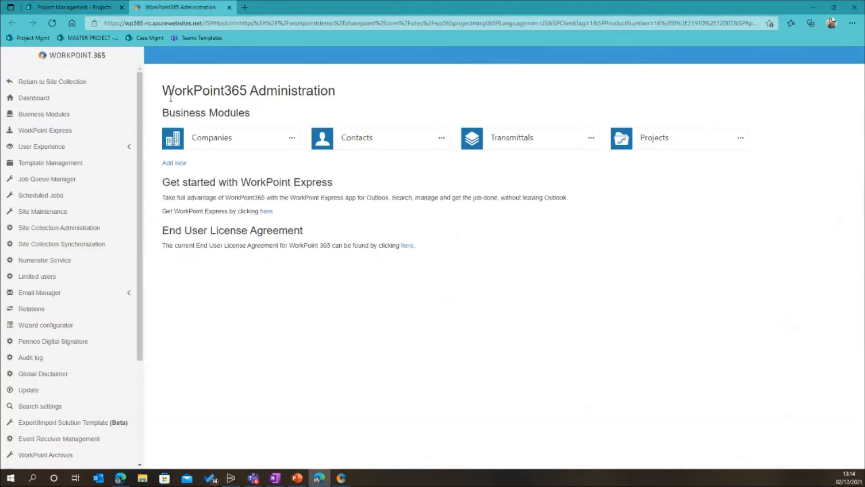
{"action": "left_click_drag", "start_coordinate": [162, 92], "coordinate": [342, 97]}
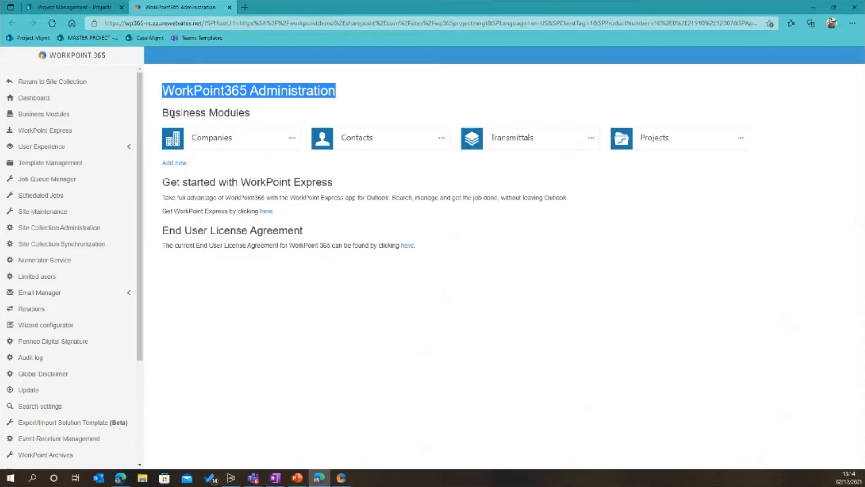
{"action": "left_click_drag", "start_coordinate": [162, 113], "coordinate": [251, 113]}
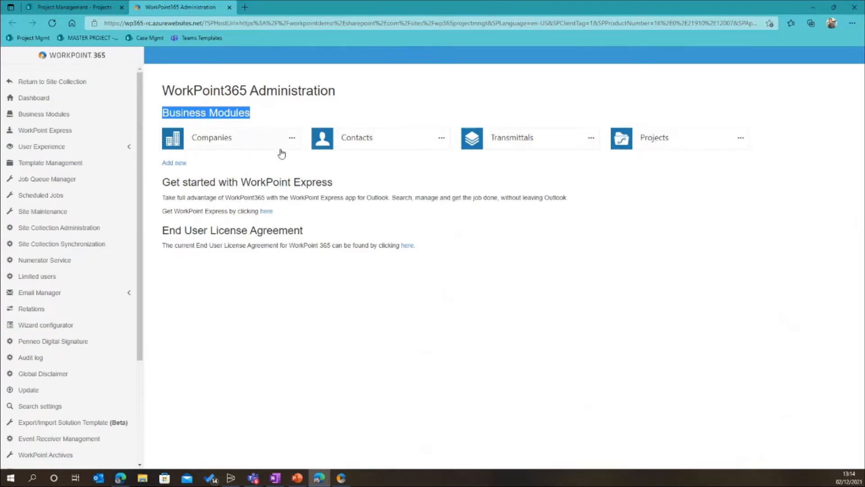
Start a new business module titled Matters and base it on the Complaints template
{"action": "left_click", "coordinate": [180, 163]}
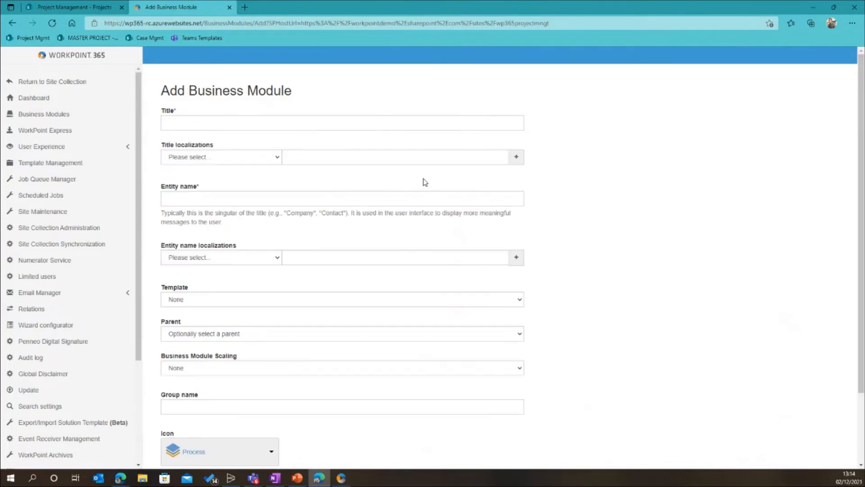
{"action": "left_click", "coordinate": [278, 126]}
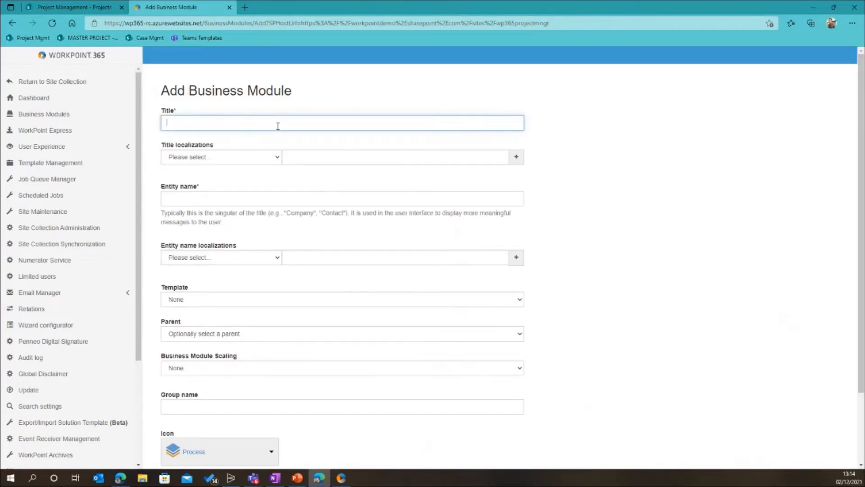
{"action": "type", "text": "Matters"}
{"action": "left_click", "coordinate": [245, 299]}
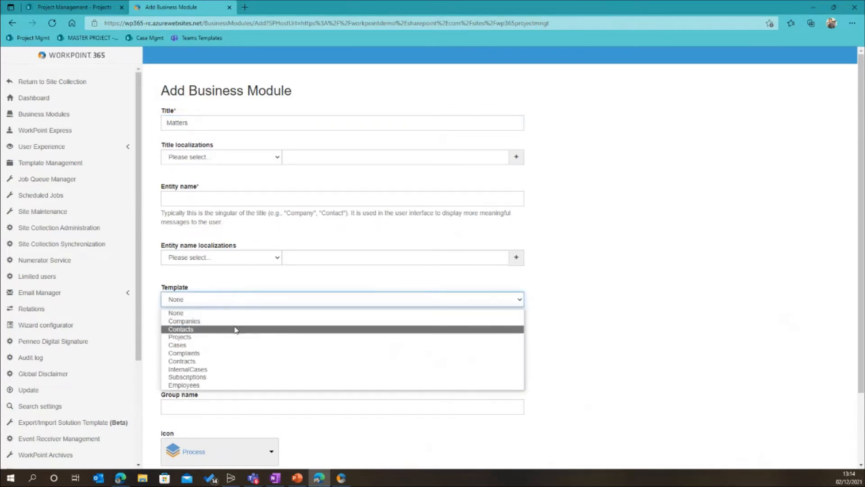
{"action": "left_click", "coordinate": [233, 351]}
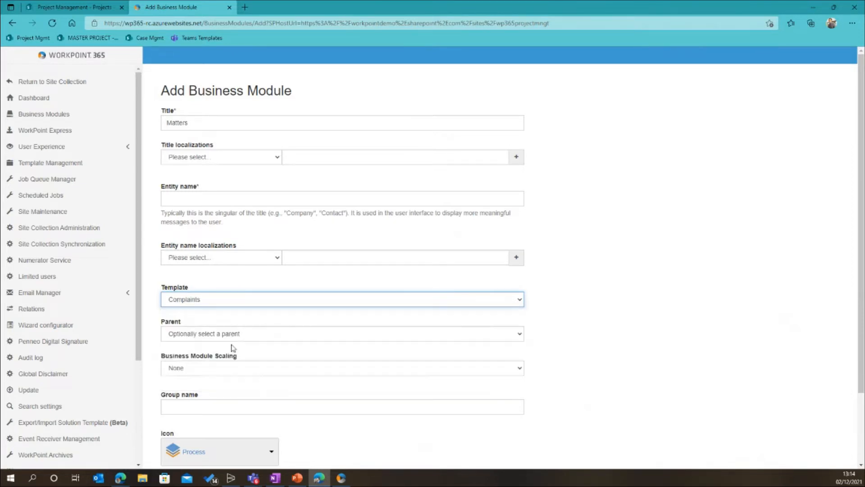
Change the new business module's title to Complaints and review the remaining form settings
{"action": "double_click", "coordinate": [200, 121]}
{"action": "type", "text": "Complaints"}
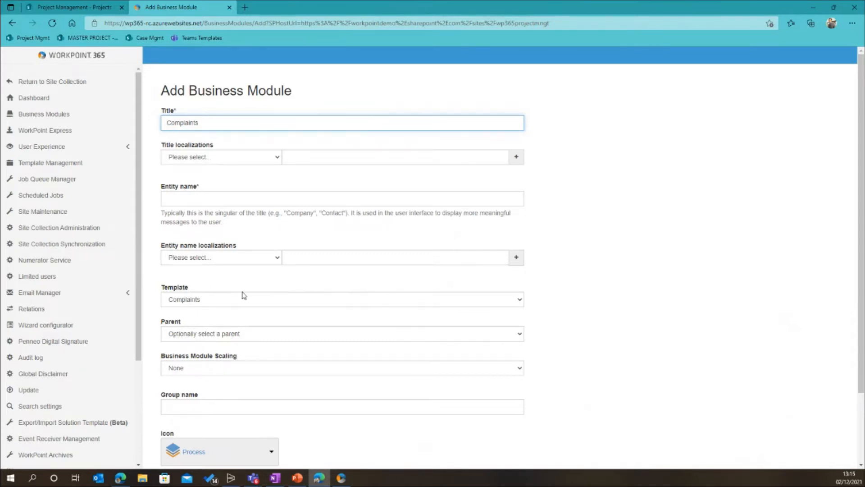
{"action": "scroll", "coordinate": [219, 301], "scroll_direction": "down", "scroll_amount": 2}
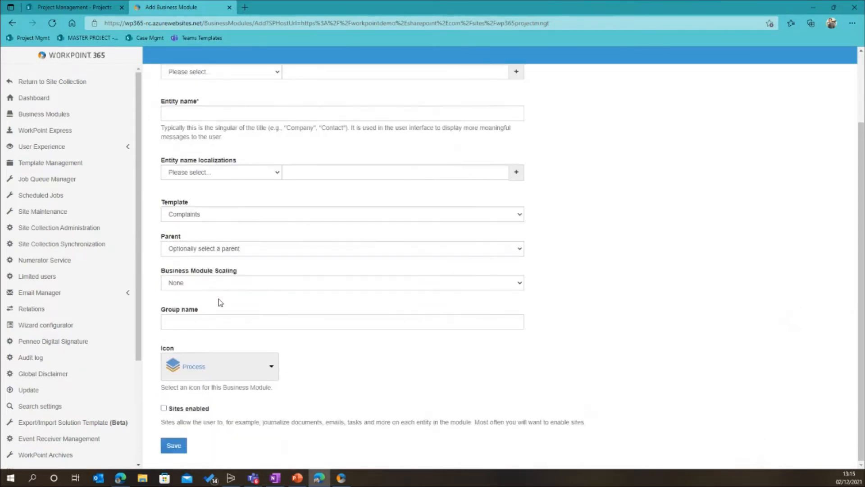
{"action": "scroll", "coordinate": [245, 290], "scroll_direction": "up", "scroll_amount": 2}
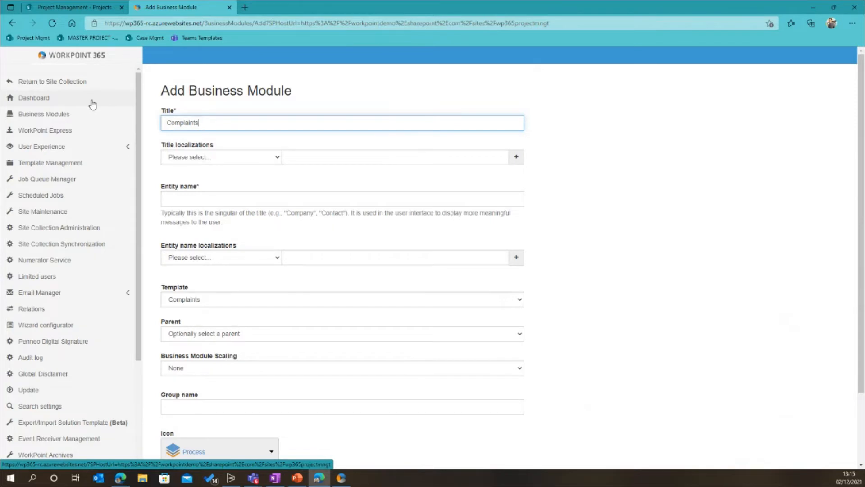
Return to the Project Management site and open the Projects module from the WorkPoint solution navigation
{"action": "left_click", "coordinate": [75, 10]}
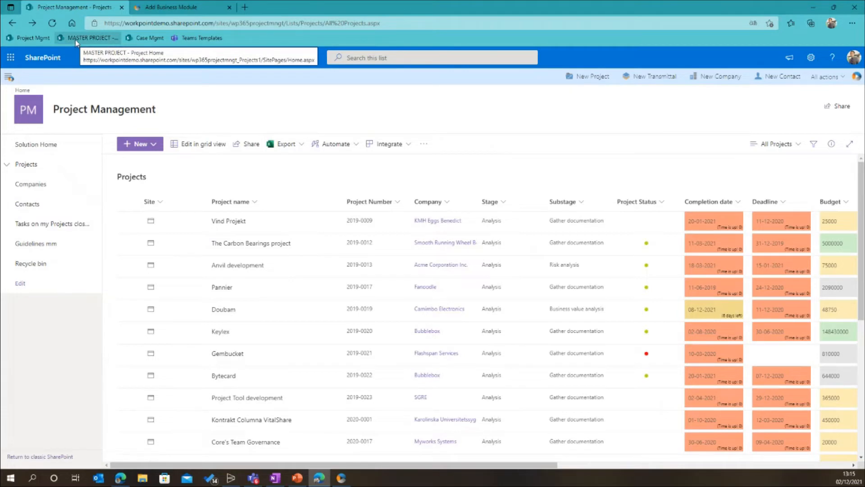
{"action": "left_click", "coordinate": [7, 81]}
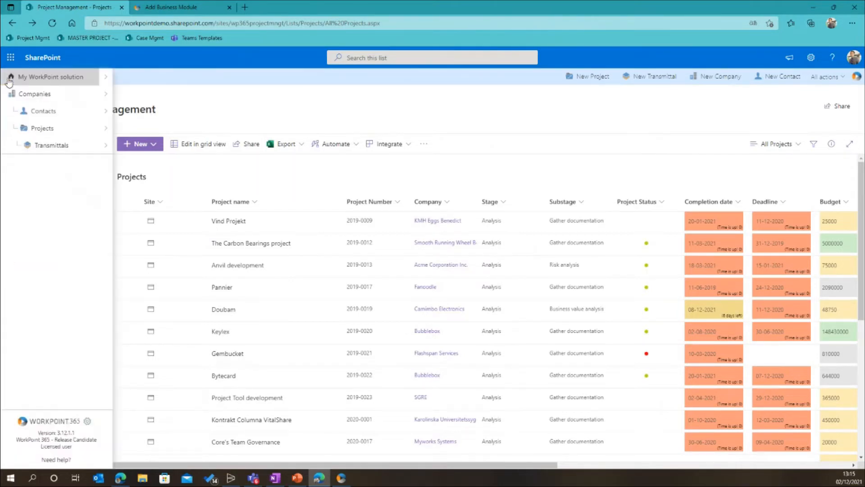
{"action": "left_click", "coordinate": [43, 128]}
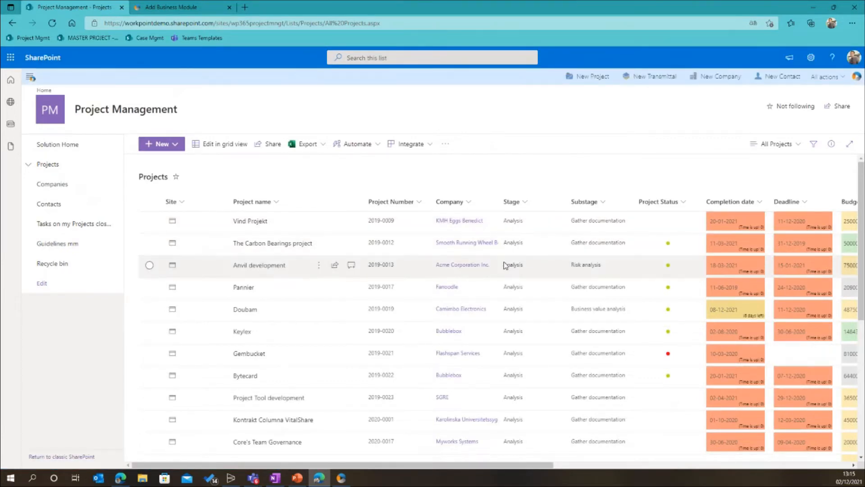
Open the MASTER PROJECT site and look over its home page down to the project team and relations
{"action": "left_click", "coordinate": [97, 41]}
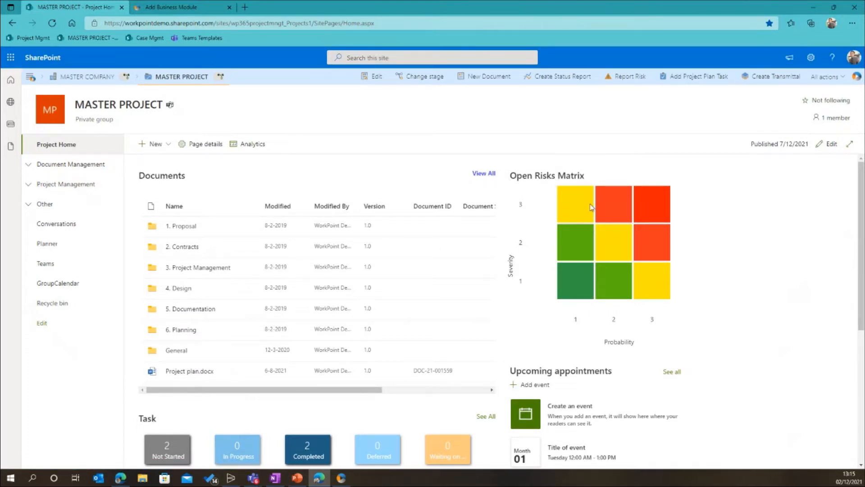
{"action": "scroll", "coordinate": [388, 316], "scroll_direction": "down", "scroll_amount": 2}
{"action": "scroll", "coordinate": [483, 306], "scroll_direction": "down", "scroll_amount": 3}
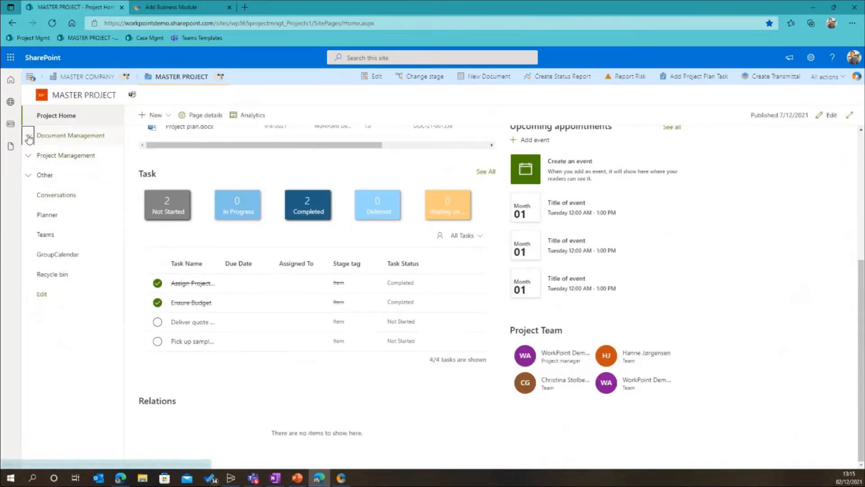
Examine the entries under Document Management, Project Management and Other in the master project's navigation, and collapse the groups again
{"action": "left_click", "coordinate": [27, 136]}
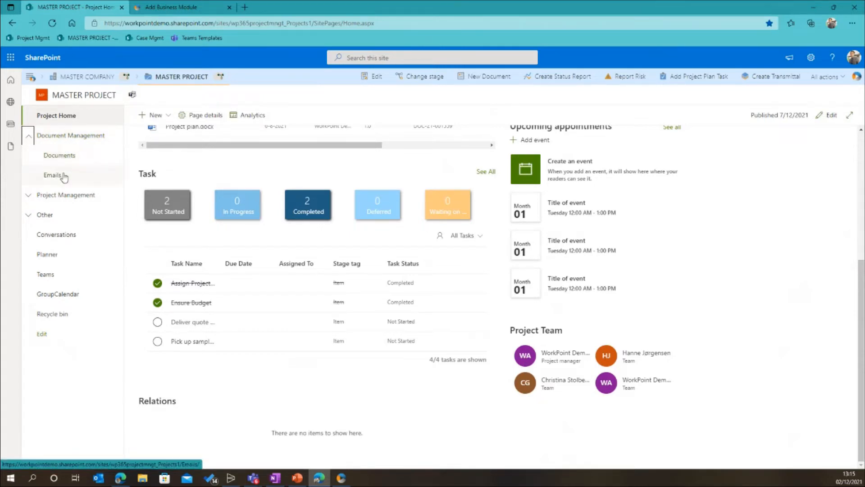
{"action": "left_click", "coordinate": [28, 195]}
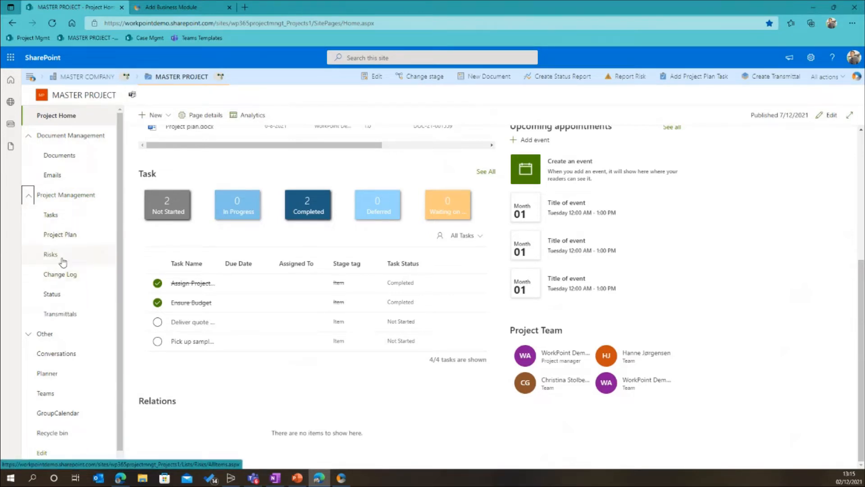
{"action": "left_click", "coordinate": [29, 333]}
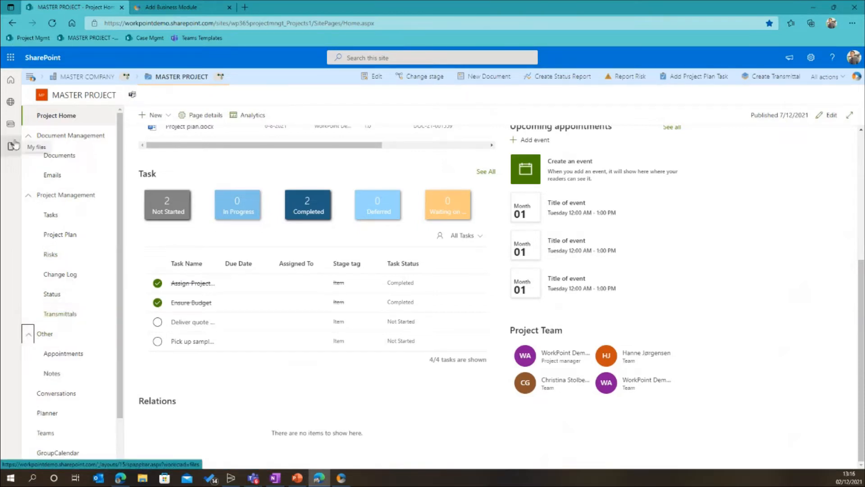
{"action": "left_click", "coordinate": [28, 135]}
{"action": "left_click", "coordinate": [28, 155]}
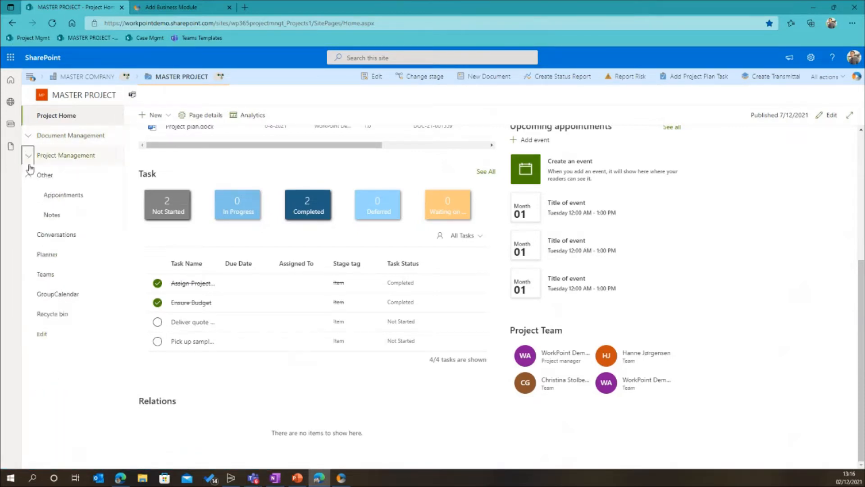
{"action": "left_click", "coordinate": [28, 174]}
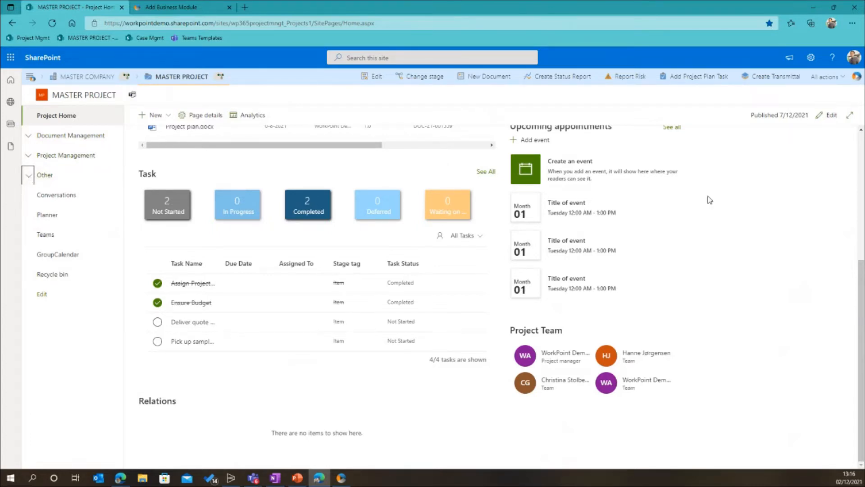
{"action": "scroll", "coordinate": [695, 182], "scroll_direction": "up", "scroll_amount": 4}
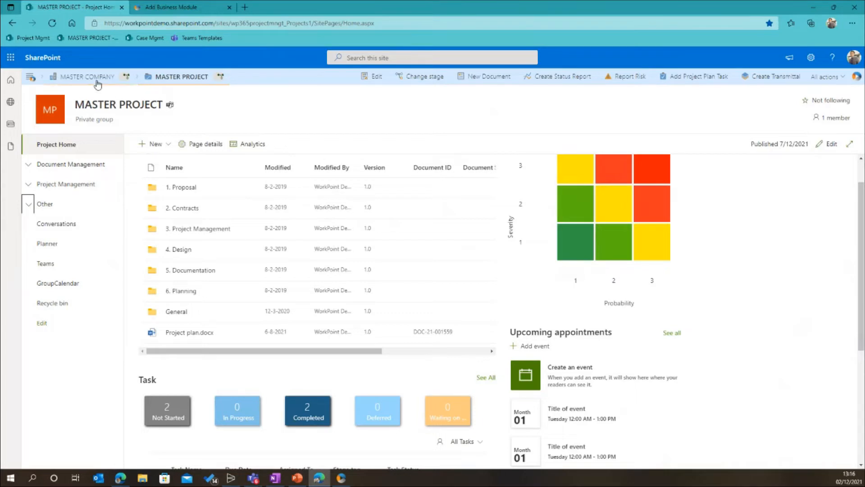
Open The Carbon Bearings project site from the Projects list and view its Risks list under Project Management
{"action": "left_click", "coordinate": [30, 77]}
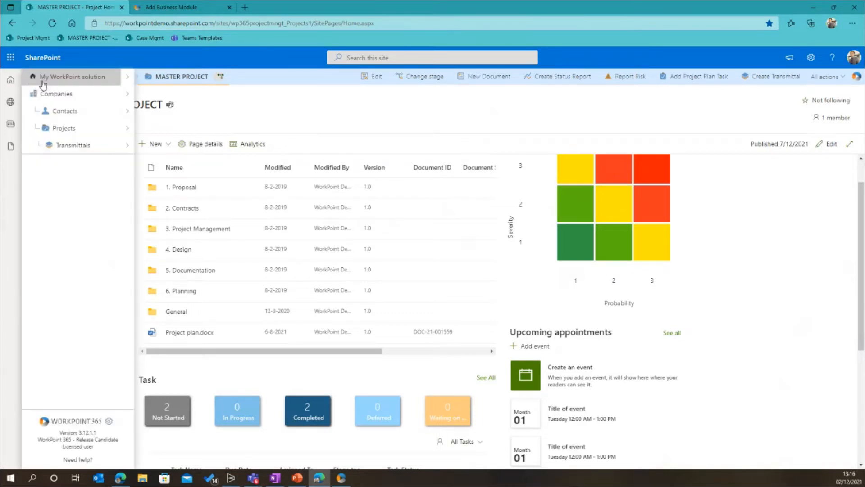
{"action": "left_click", "coordinate": [75, 129]}
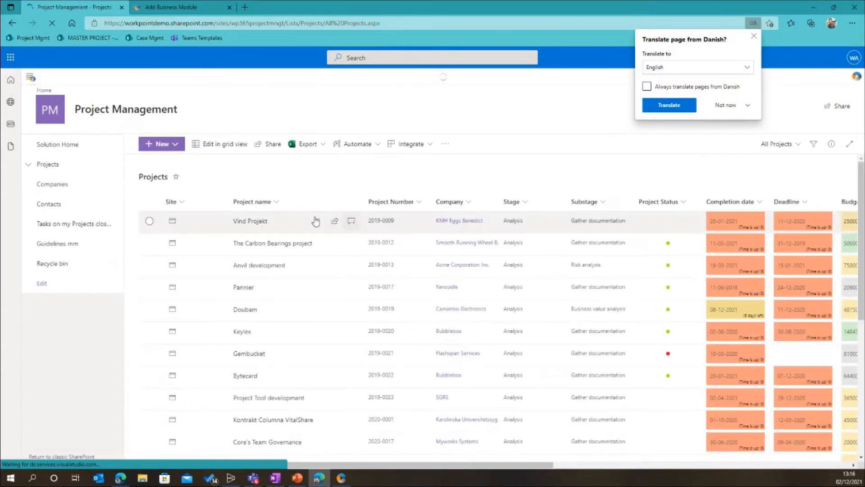
{"action": "left_click", "coordinate": [176, 249]}
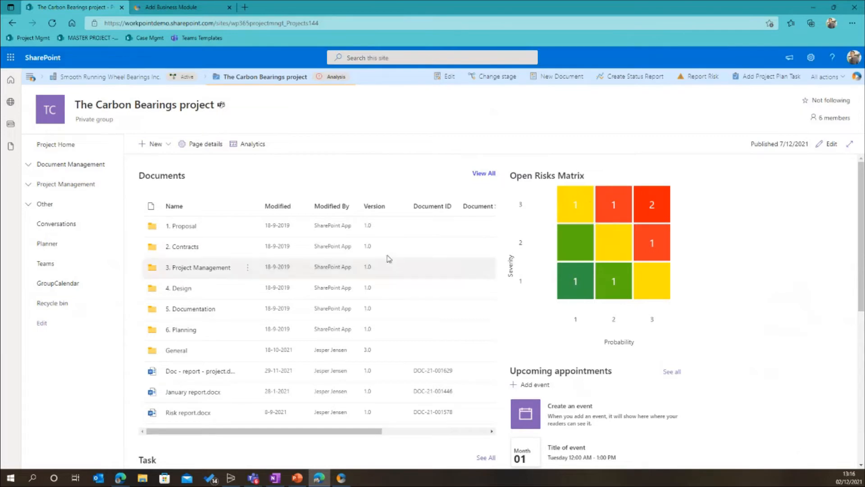
{"action": "left_click", "coordinate": [27, 166]}
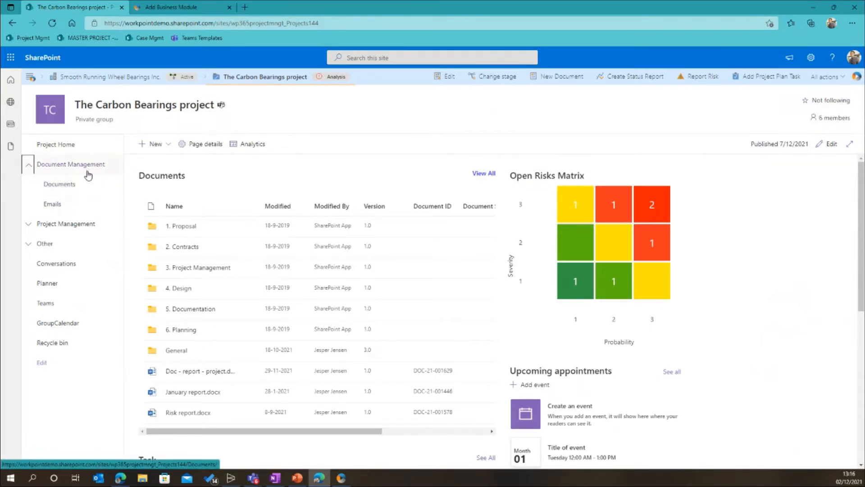
{"action": "left_click", "coordinate": [30, 224]}
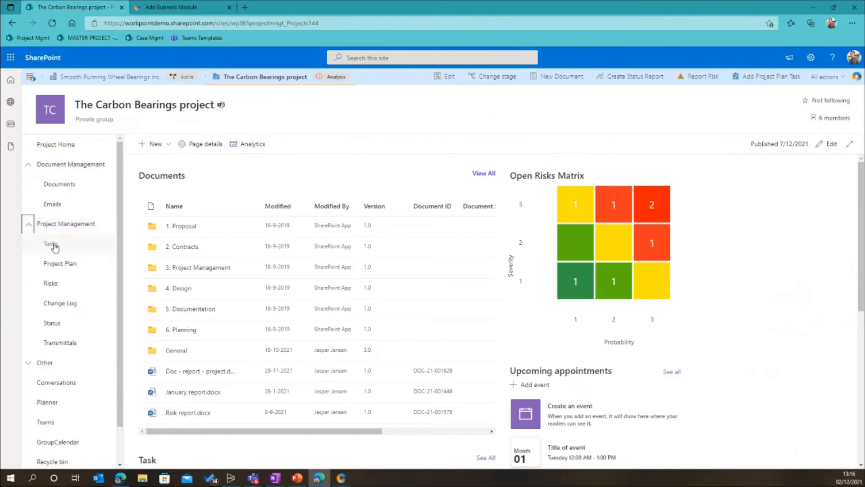
{"action": "left_click", "coordinate": [64, 285]}
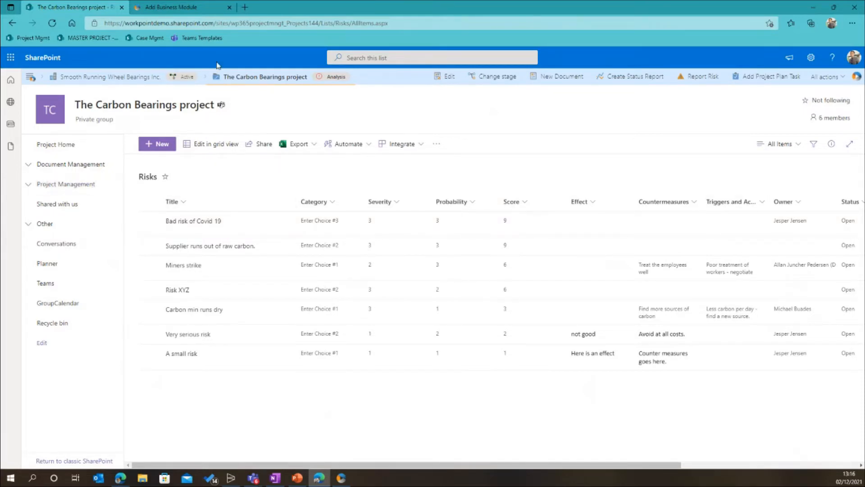
Open the Risks list of the MASTER PROJECT site to compare its columns with the project's list
{"action": "left_click", "coordinate": [90, 38]}
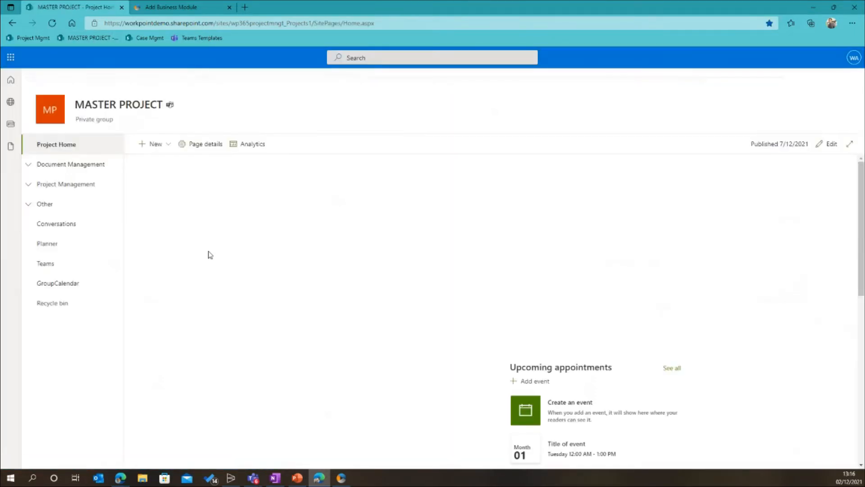
{"action": "left_click", "coordinate": [28, 184]}
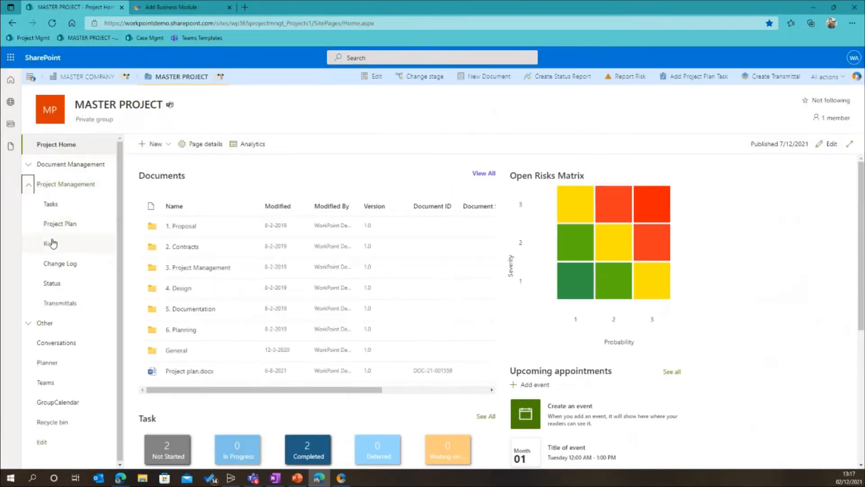
{"action": "left_click", "coordinate": [51, 244]}
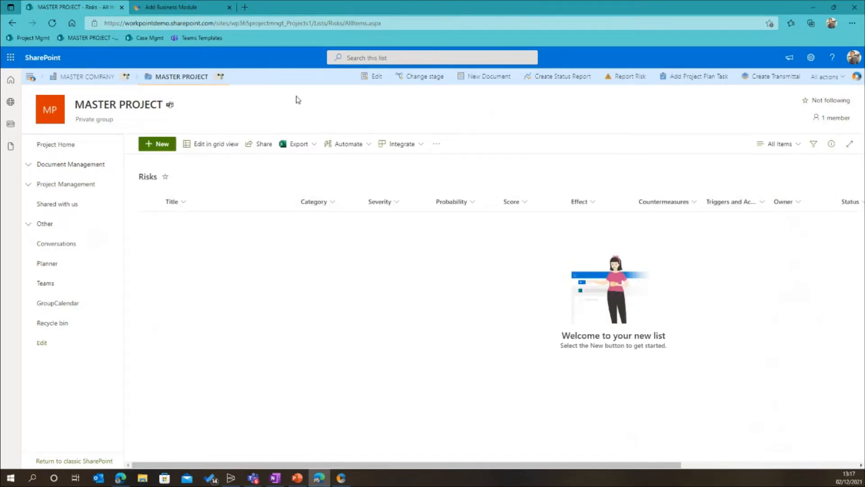
Go back through the Projects list to The Carbon Bearings project and reopen its Risks list
{"action": "left_click", "coordinate": [33, 76]}
{"action": "left_click", "coordinate": [56, 134]}
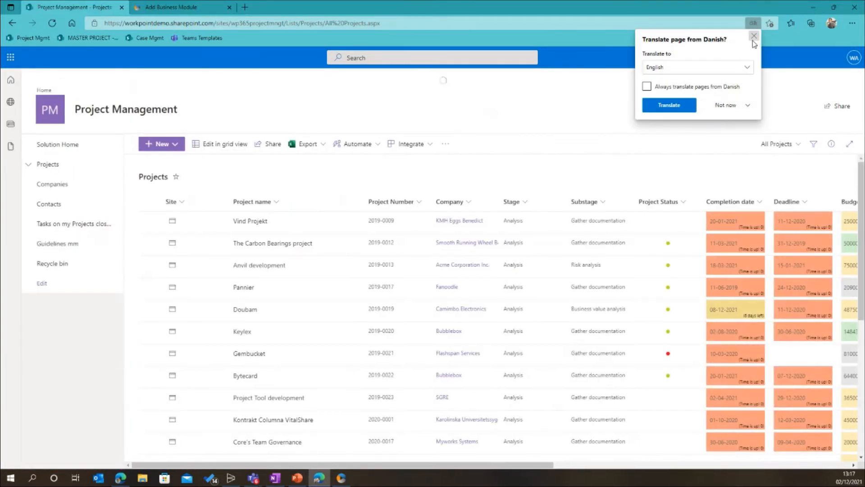
{"action": "left_click", "coordinate": [173, 243]}
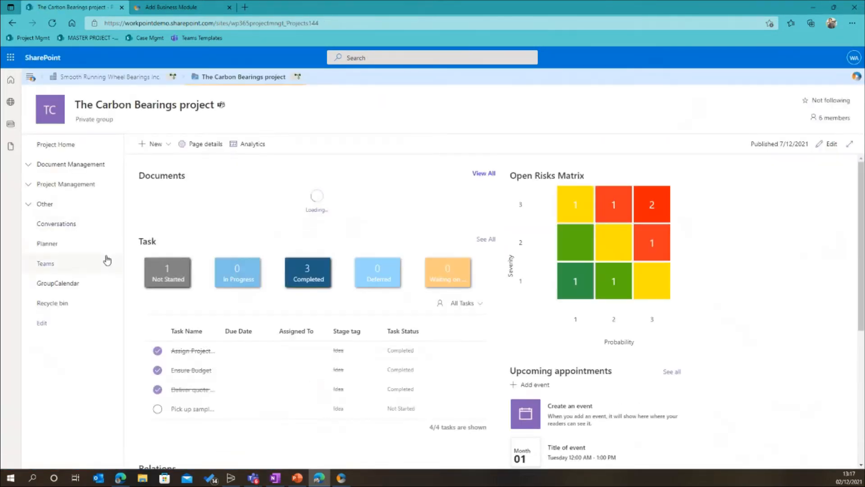
{"action": "left_click", "coordinate": [28, 185]}
{"action": "left_click", "coordinate": [75, 246]}
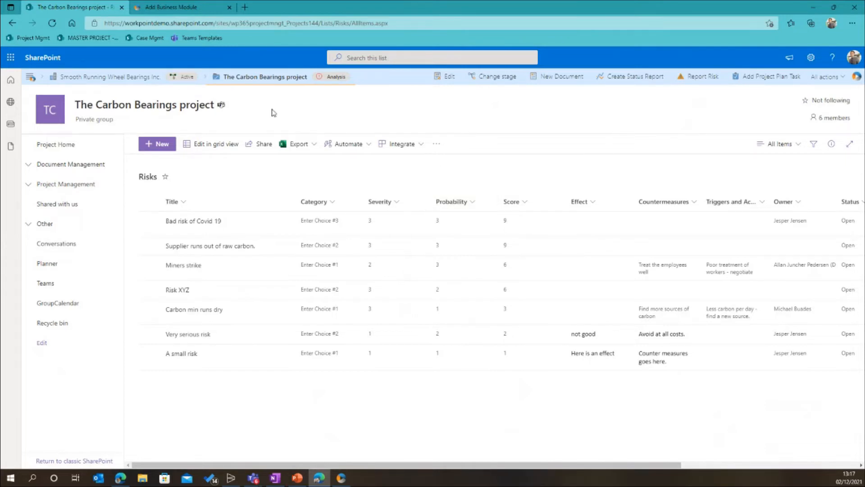
Open the Teams templates and view the MASTER PROJECT team's Design and General channels, including the General channel's Home page
{"action": "left_click", "coordinate": [206, 40]}
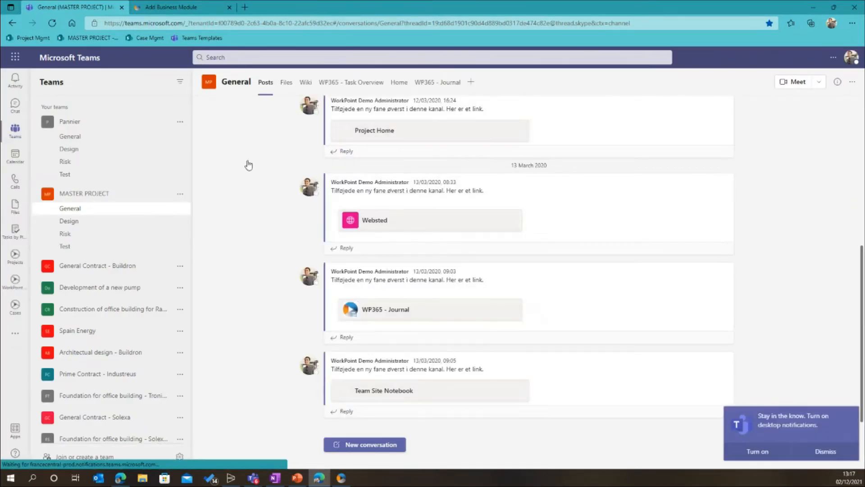
{"action": "left_click", "coordinate": [74, 223]}
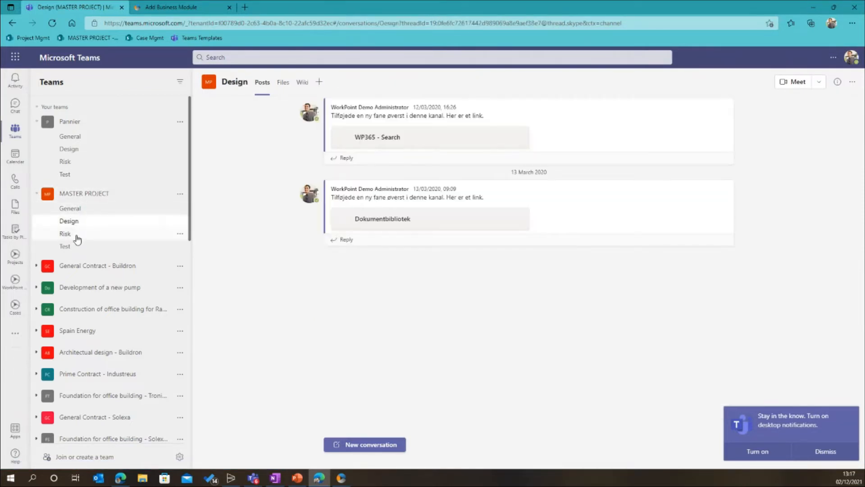
{"action": "left_click", "coordinate": [88, 213]}
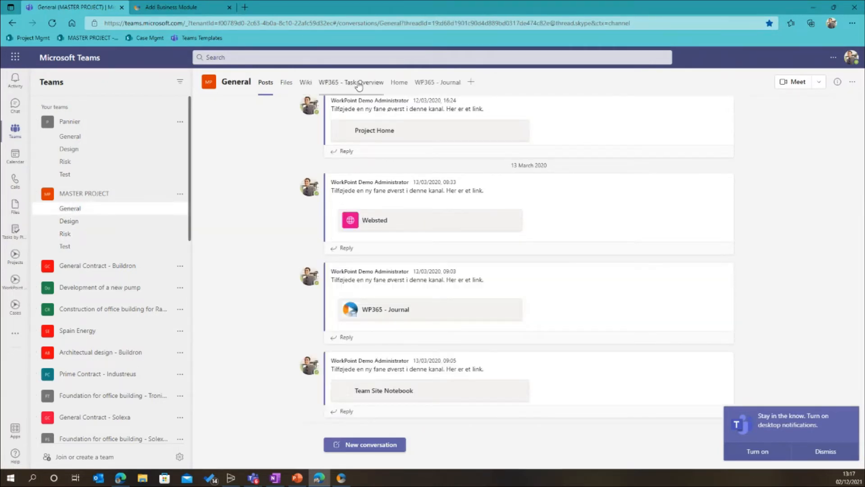
{"action": "left_click", "coordinate": [399, 85]}
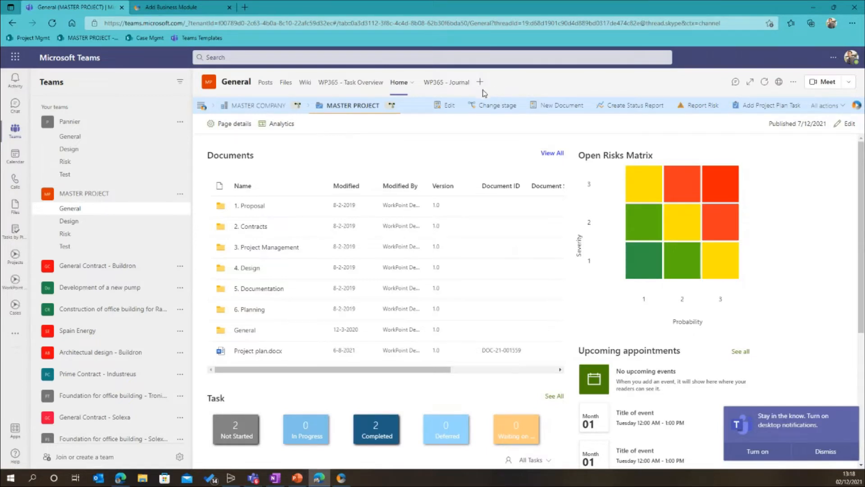
Expand Member permissions in the MASTER PROJECT team's settings, and toggle members' right to create and update channels off and back on
{"action": "left_click", "coordinate": [181, 195]}
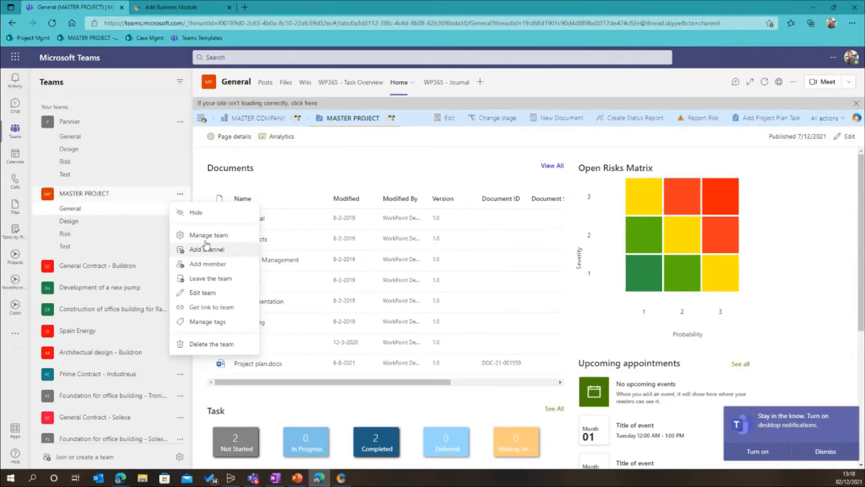
{"action": "left_click", "coordinate": [229, 236]}
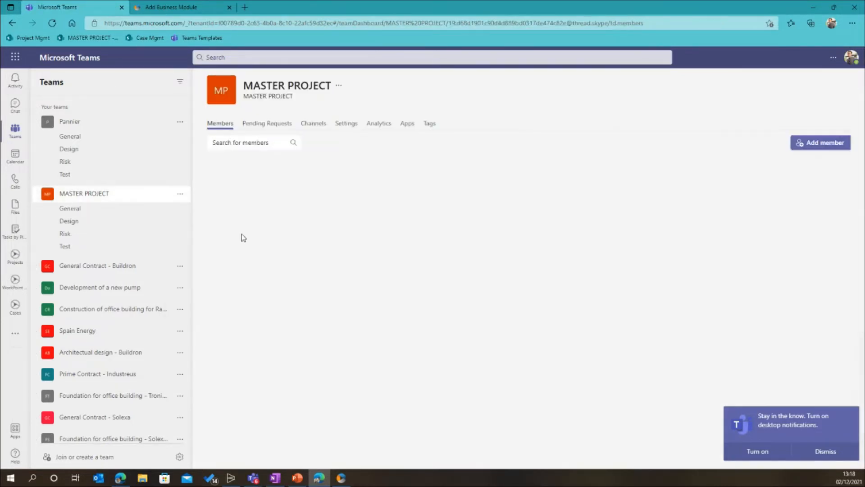
{"action": "left_click", "coordinate": [350, 131]}
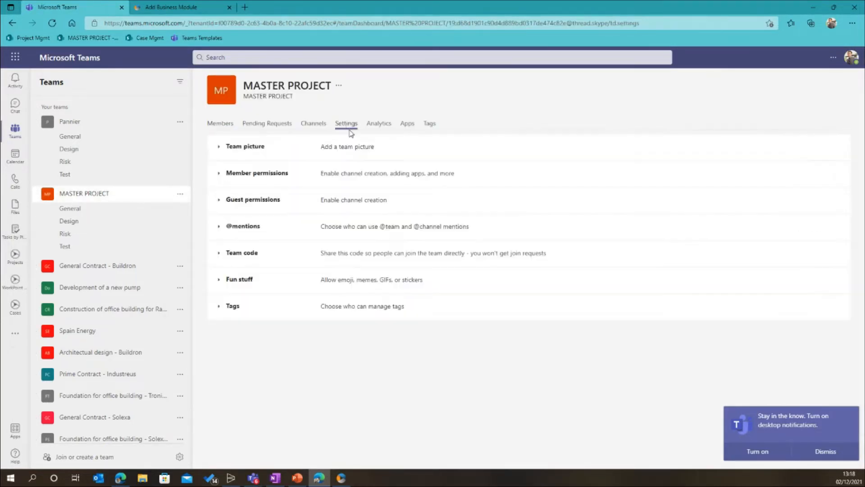
{"action": "left_click", "coordinate": [219, 175]}
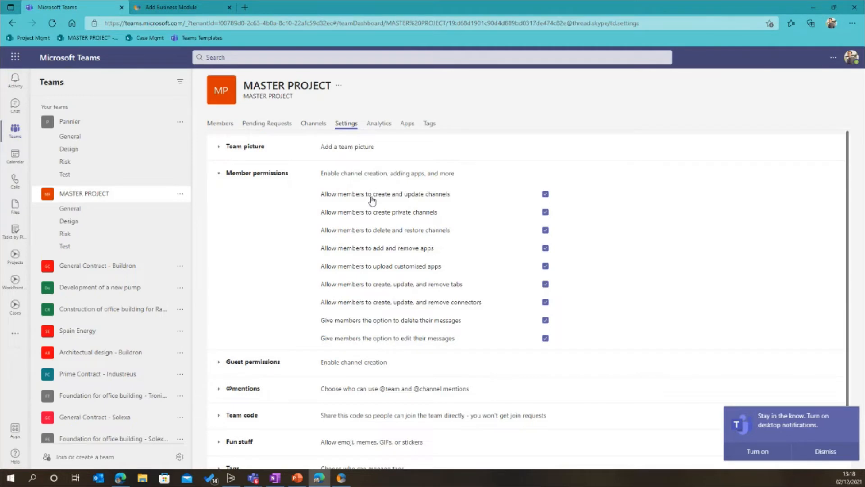
{"action": "left_click", "coordinate": [546, 194]}
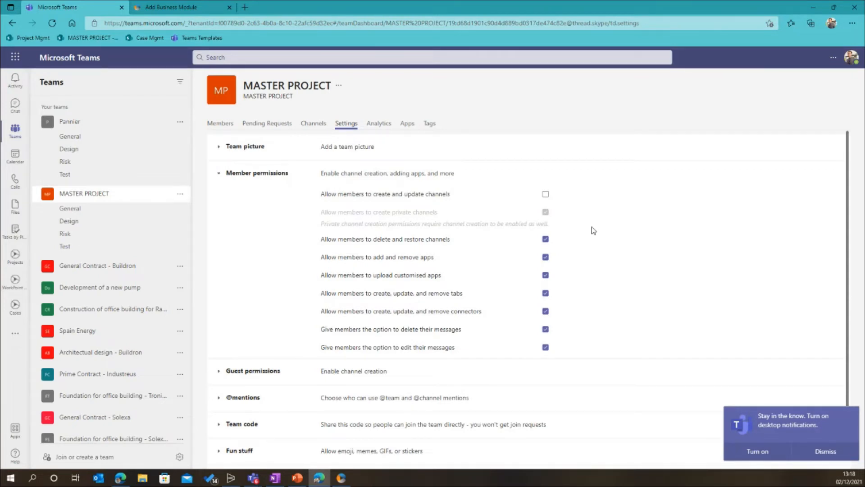
{"action": "left_click", "coordinate": [545, 195]}
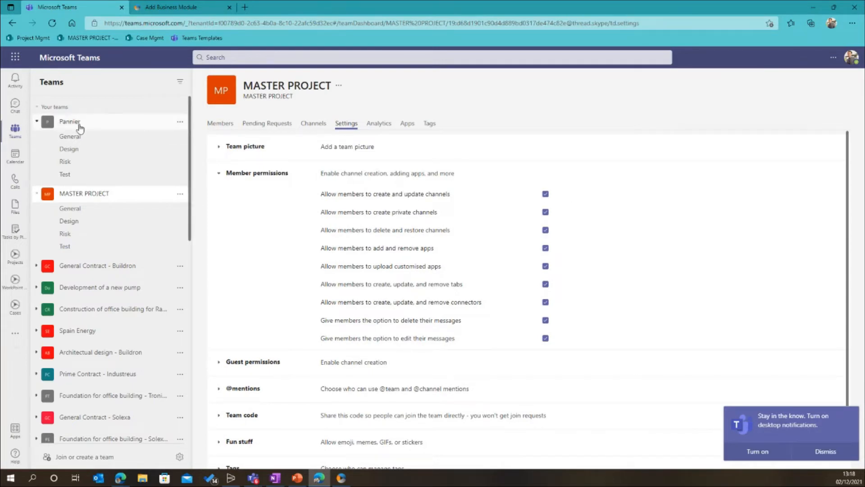
Open the Pannier team's General channel and view its Home page to compare it with the master team
{"action": "left_click", "coordinate": [106, 127]}
{"action": "left_click", "coordinate": [106, 128]}
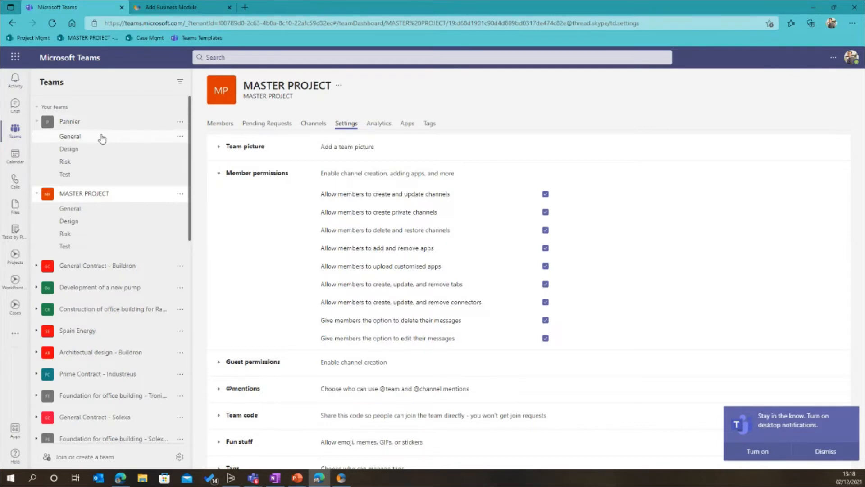
{"action": "left_click", "coordinate": [101, 136]}
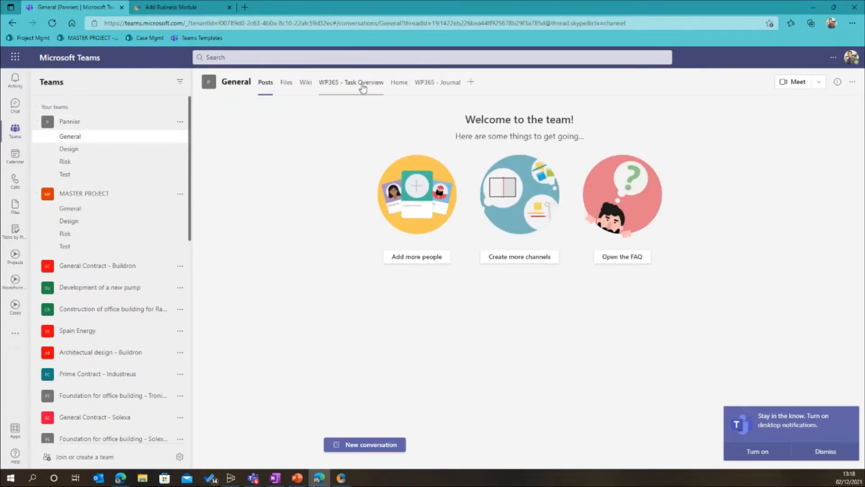
{"action": "left_click", "coordinate": [400, 83]}
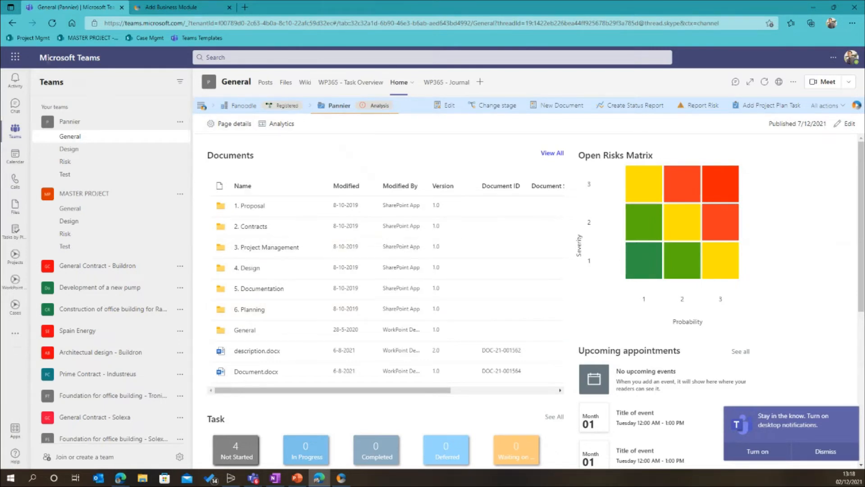
Return to the Project Management solution and open The Carbon Bearings project site from the Projects list
{"action": "left_click", "coordinate": [34, 39]}
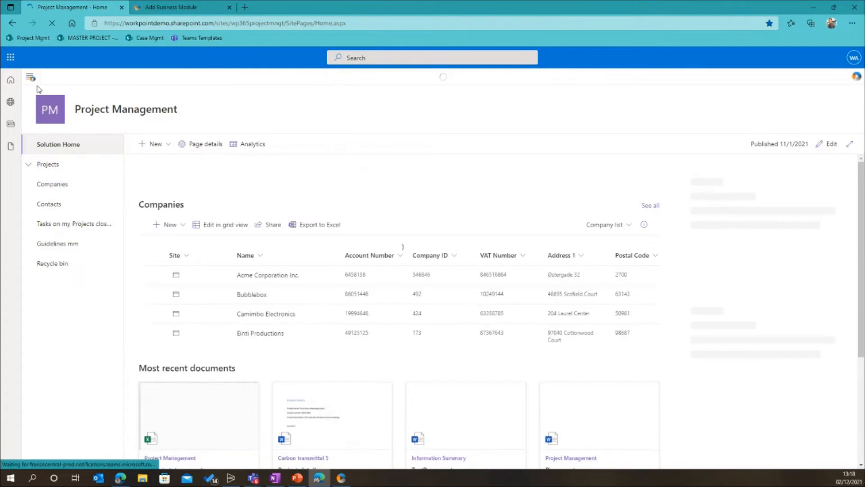
{"action": "left_click", "coordinate": [30, 80]}
{"action": "left_click", "coordinate": [88, 127]}
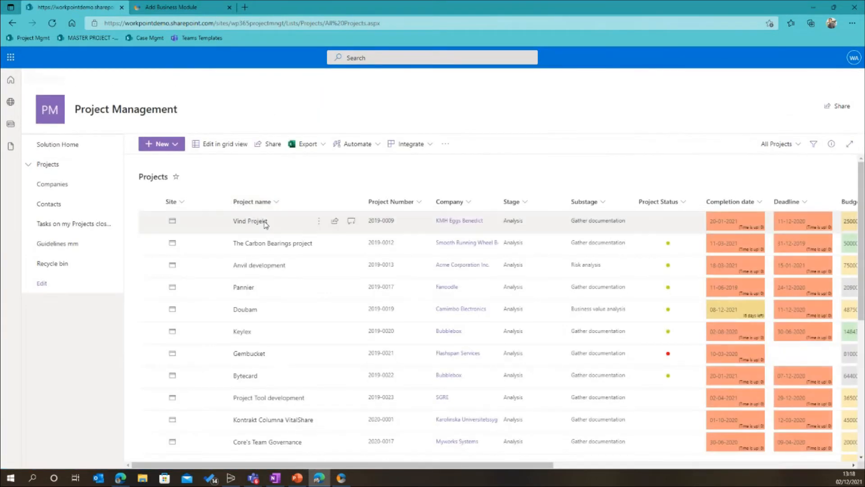
{"action": "left_click", "coordinate": [173, 243]}
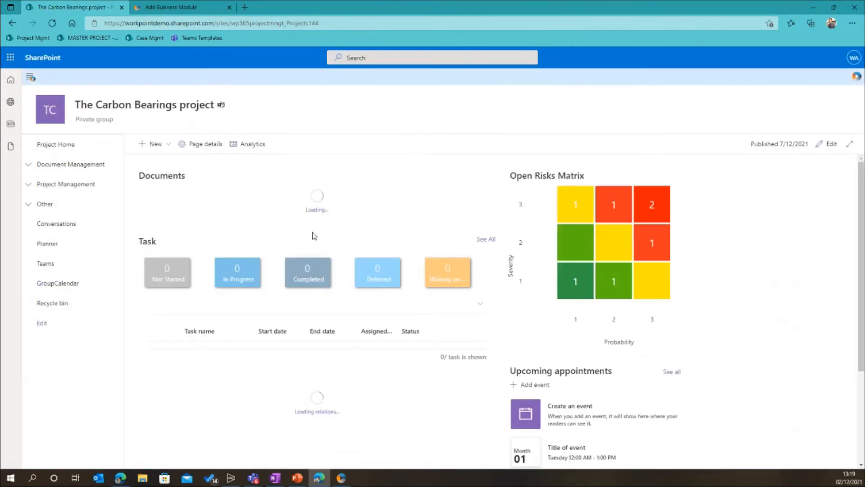
Open the team linked to The Carbon Bearings project in the Teams web app
{"action": "left_click", "coordinate": [221, 105]}
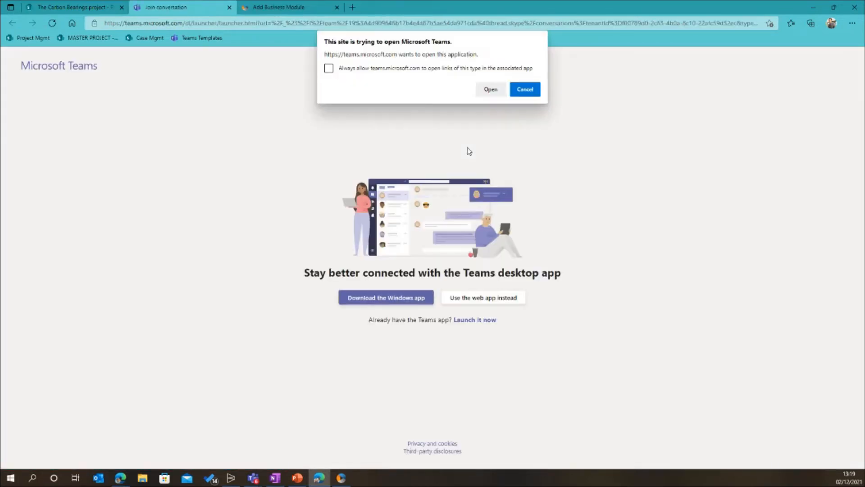
{"action": "left_click", "coordinate": [504, 90]}
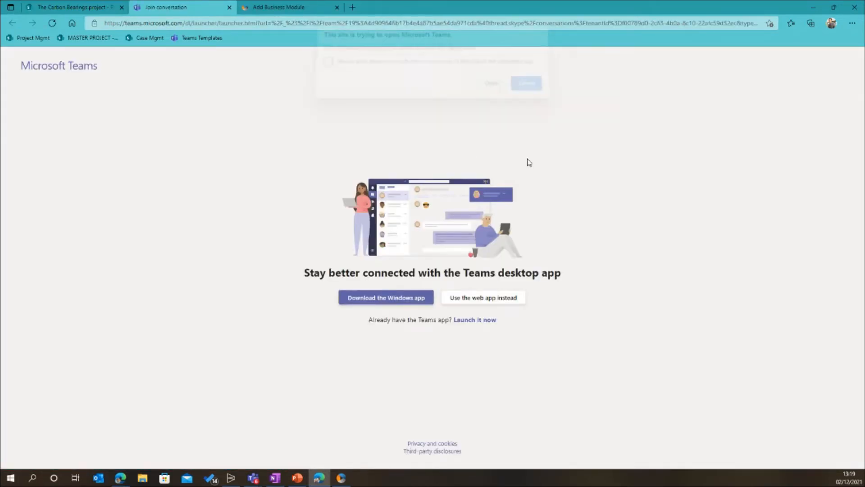
{"action": "left_click", "coordinate": [494, 297]}
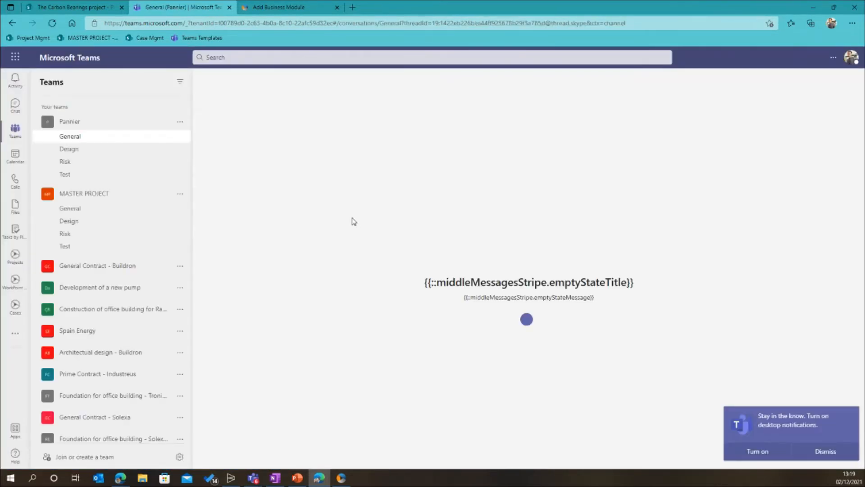
Look through the list of teams for The Carbon Bearings project, and close Teams to return to the project site
{"action": "scroll", "coordinate": [81, 218], "scroll_direction": "down", "scroll_amount": 10}
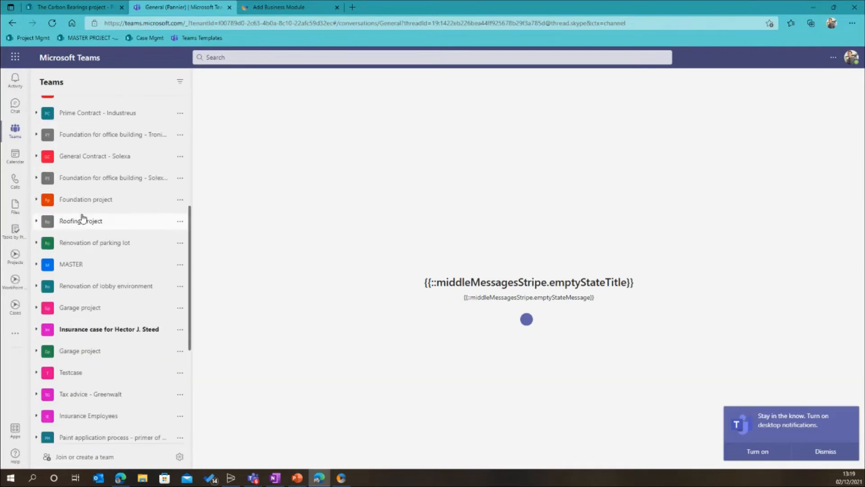
{"action": "scroll", "coordinate": [82, 218], "scroll_direction": "down", "scroll_amount": 3}
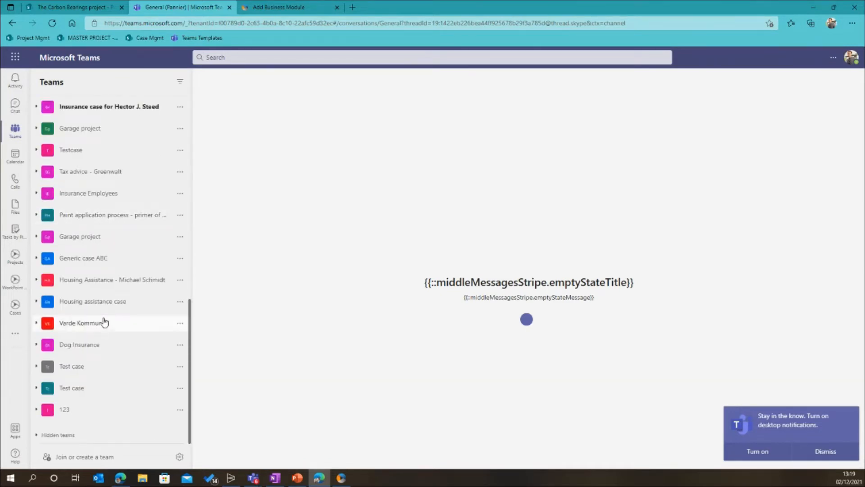
{"action": "scroll", "coordinate": [106, 318], "scroll_direction": "up", "scroll_amount": 2}
{"action": "scroll", "coordinate": [104, 310], "scroll_direction": "up", "scroll_amount": 5}
{"action": "scroll", "coordinate": [104, 303], "scroll_direction": "down", "scroll_amount": 6}
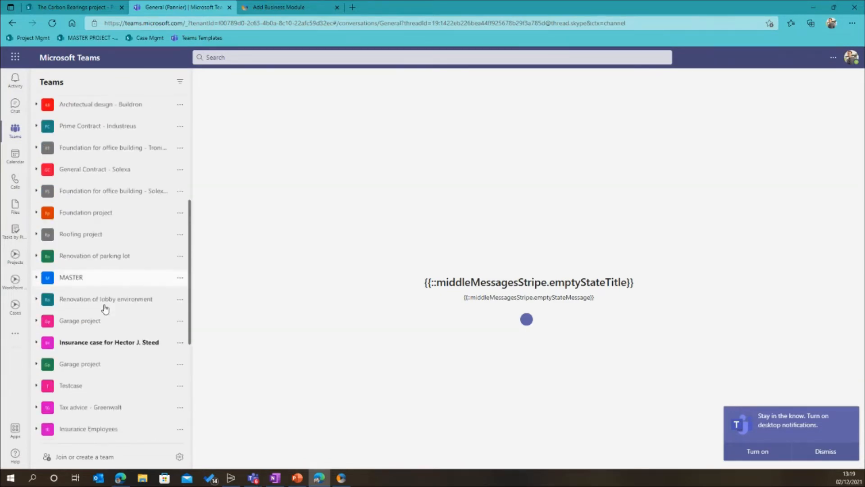
{"action": "scroll", "coordinate": [123, 280], "scroll_direction": "up", "scroll_amount": 15}
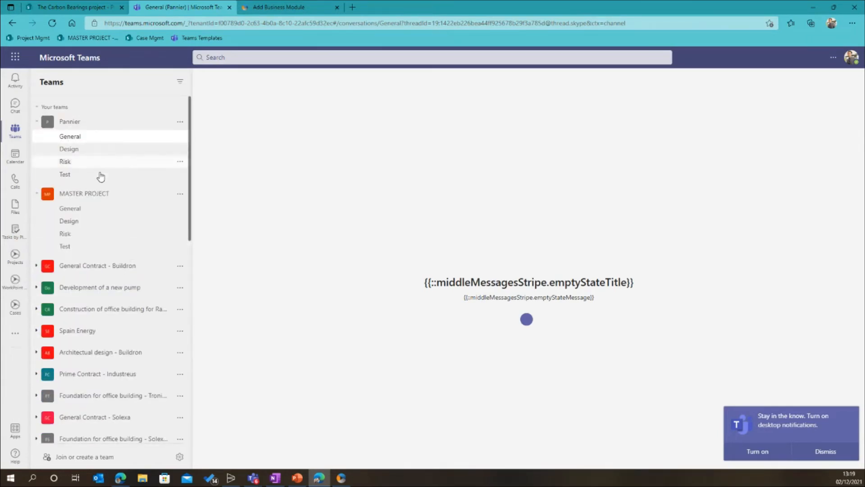
{"action": "left_click", "coordinate": [228, 8]}
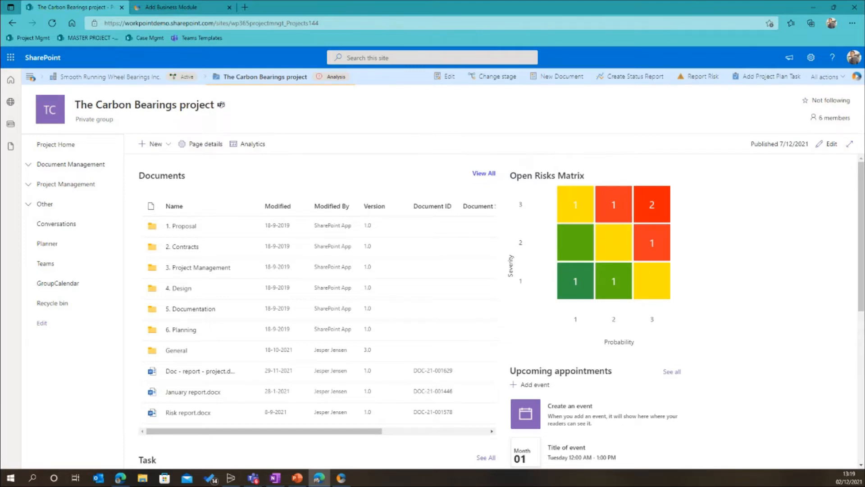
Switch to PowerPoint, start the slide show with presenter view and slide show swapped, and advance to the Document Templates slide
{"action": "key", "text": "alt+Tab"}
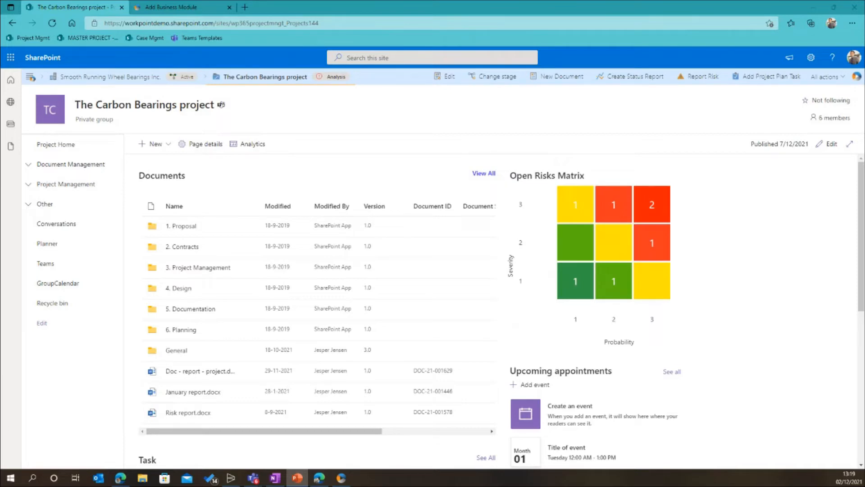
{"action": "key", "text": "shift+F5"}
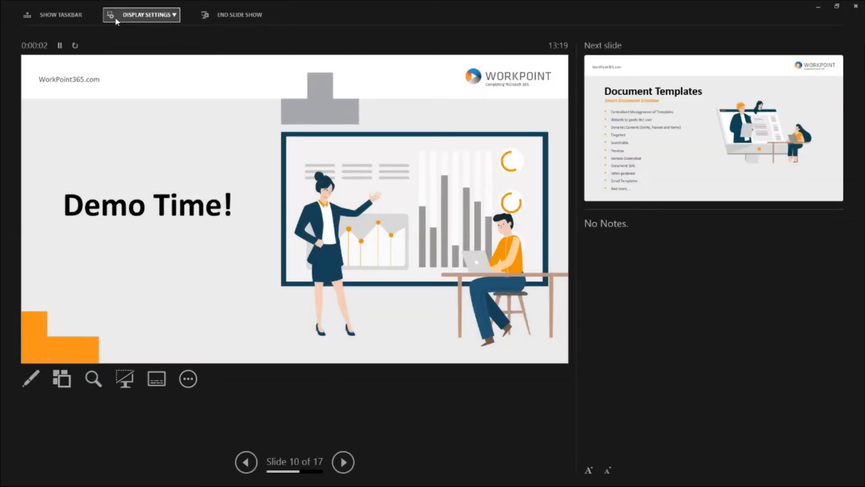
{"action": "left_click", "coordinate": [137, 14]}
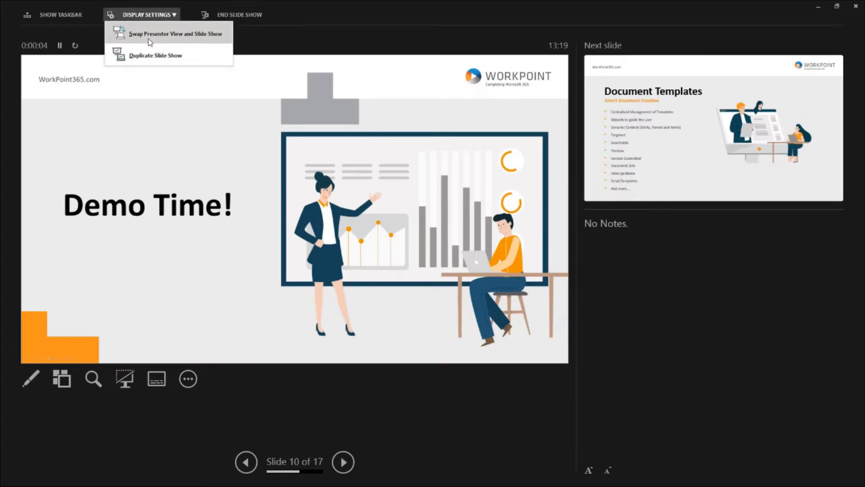
{"action": "left_click", "coordinate": [132, 34]}
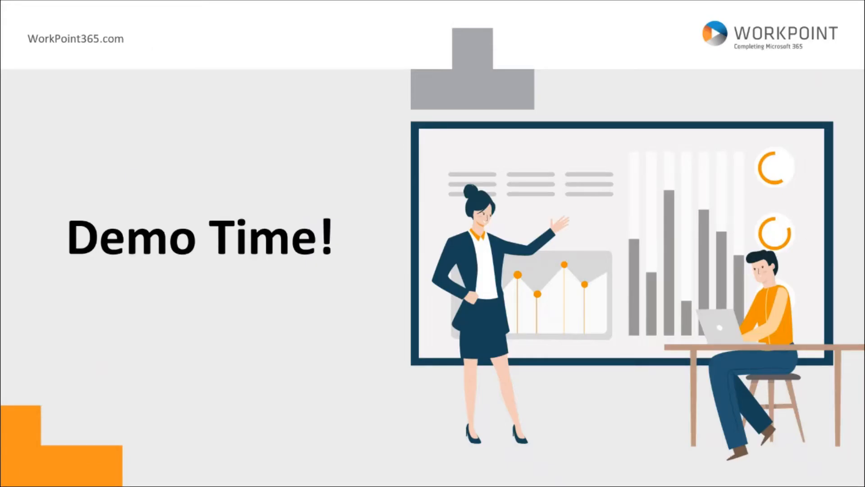
{"action": "key", "text": "Right"}
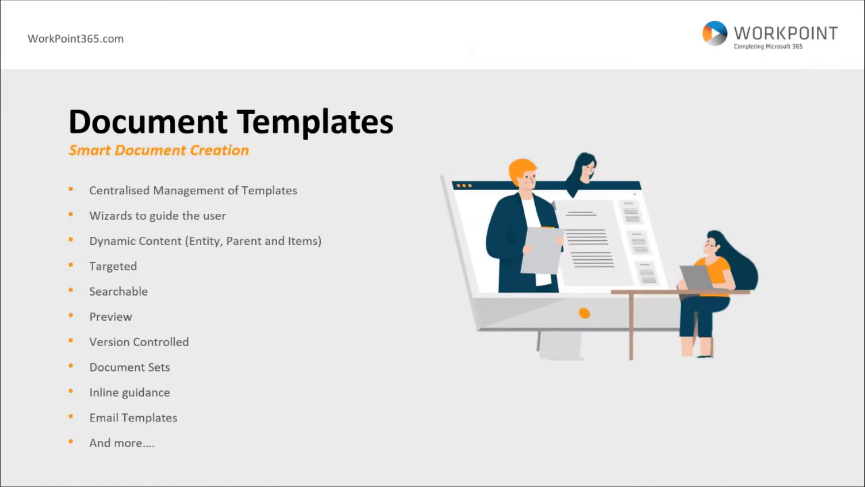
Restart the slide show at the Document Templates slide and swap the presenter view with the slide show
{"action": "key", "text": "Escape"}
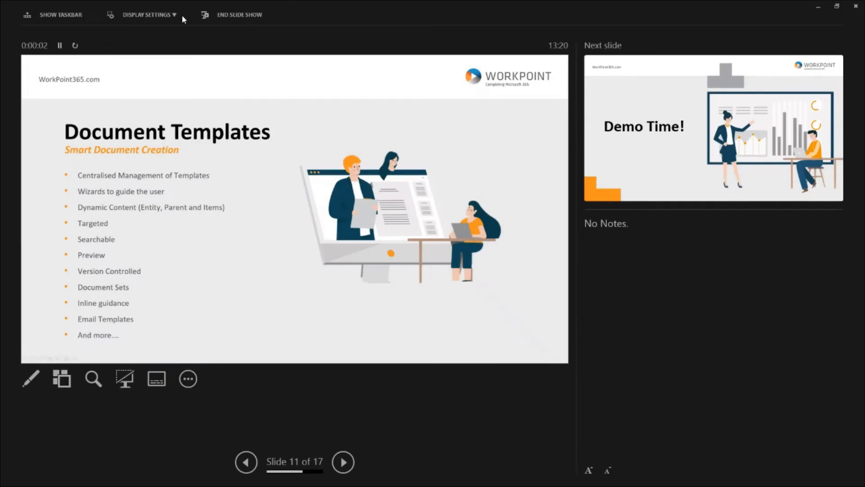
{"action": "left_click", "coordinate": [173, 15]}
{"action": "left_click", "coordinate": [171, 39]}
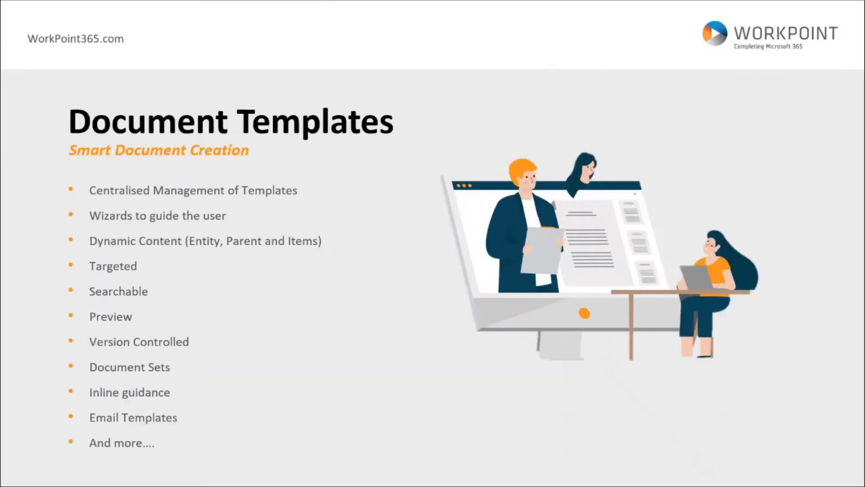
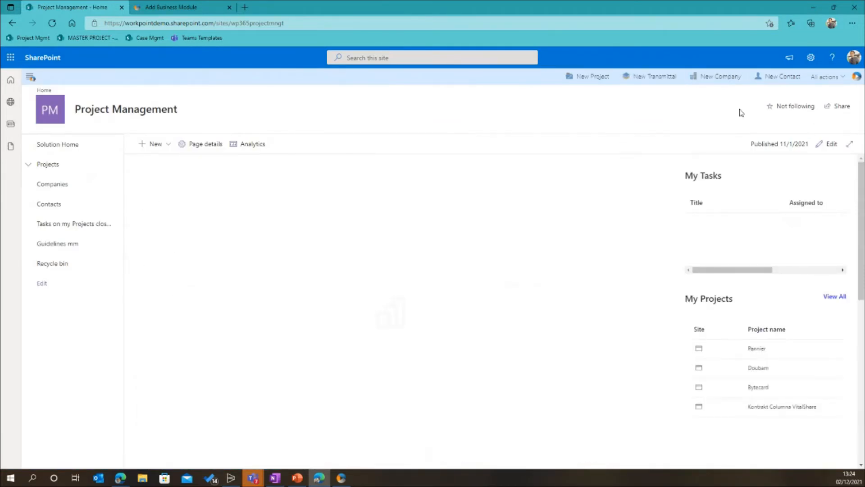
Open the Template Library of the Project Management solution and look through its document templates
{"action": "left_click", "coordinate": [828, 78]}
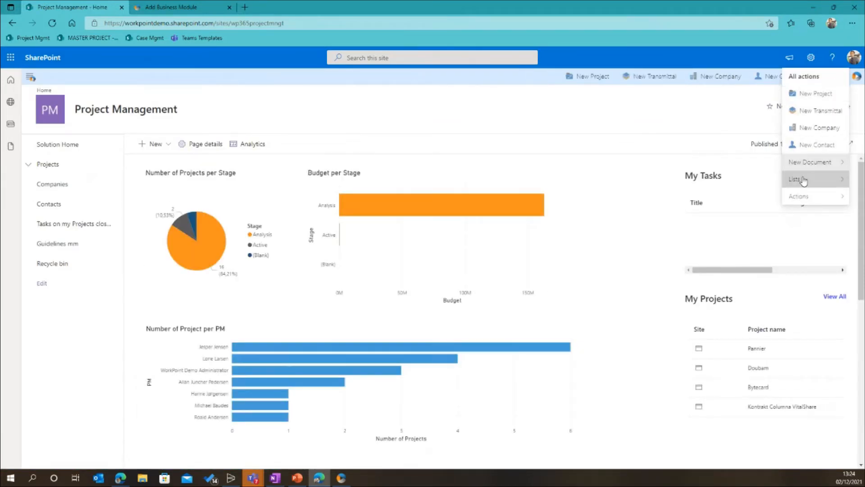
{"action": "mouse_move", "coordinate": [796, 178]}
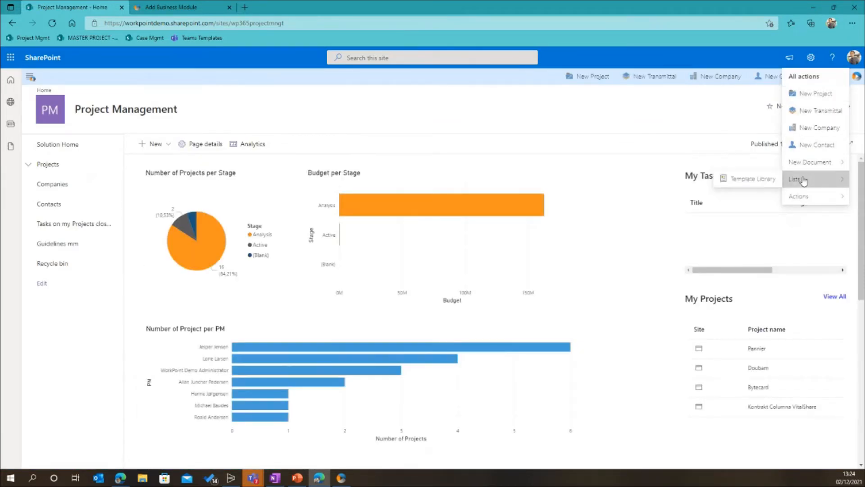
{"action": "left_click", "coordinate": [755, 179]}
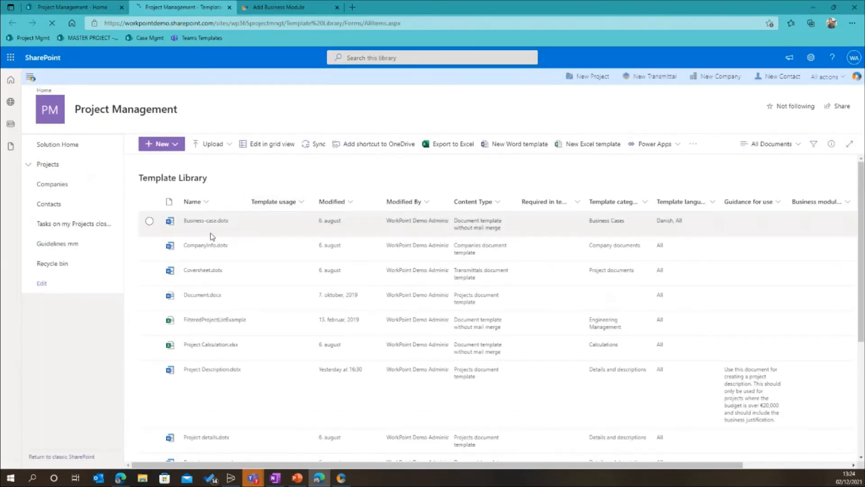
{"action": "scroll", "coordinate": [213, 236], "scroll_direction": "down", "scroll_amount": 5}
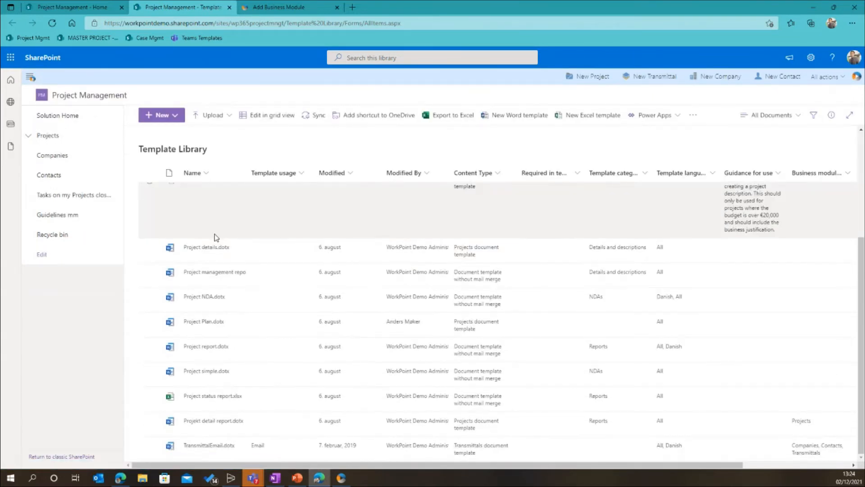
{"action": "scroll", "coordinate": [217, 237], "scroll_direction": "up", "scroll_amount": 5}
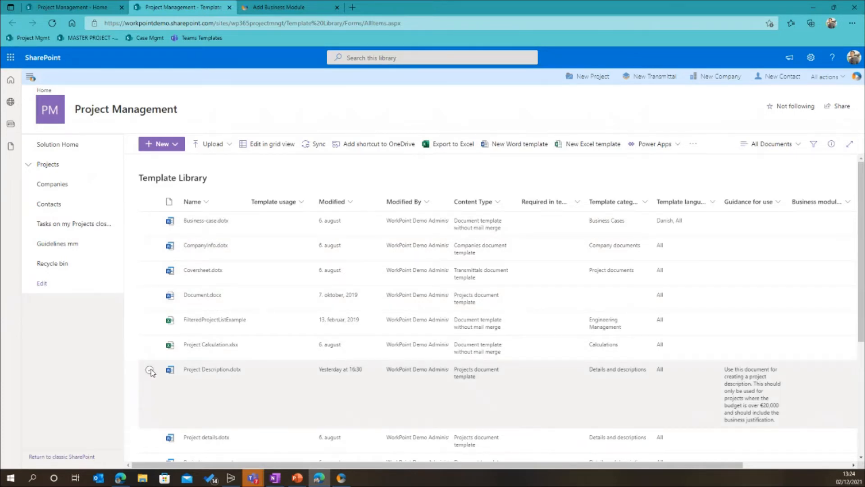
Review the properties of Project Description.dotx, including its guidance for use, categories and languages, and close the details
{"action": "left_click", "coordinate": [150, 370]}
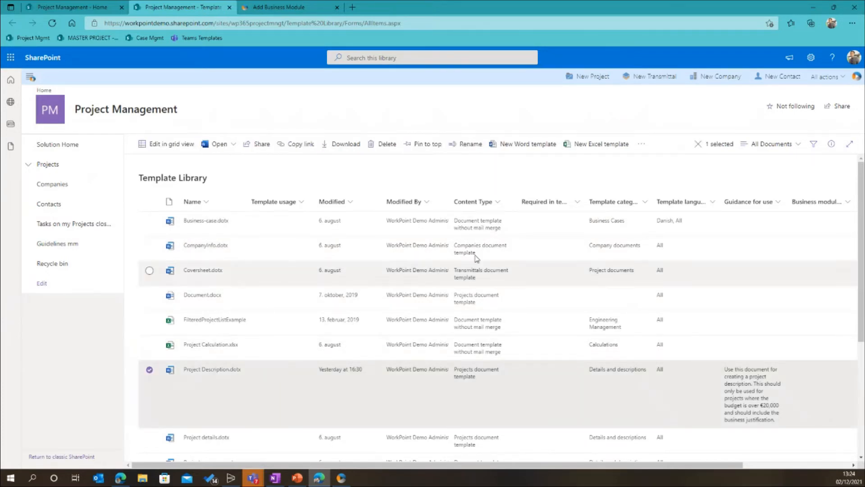
{"action": "left_click", "coordinate": [825, 147]}
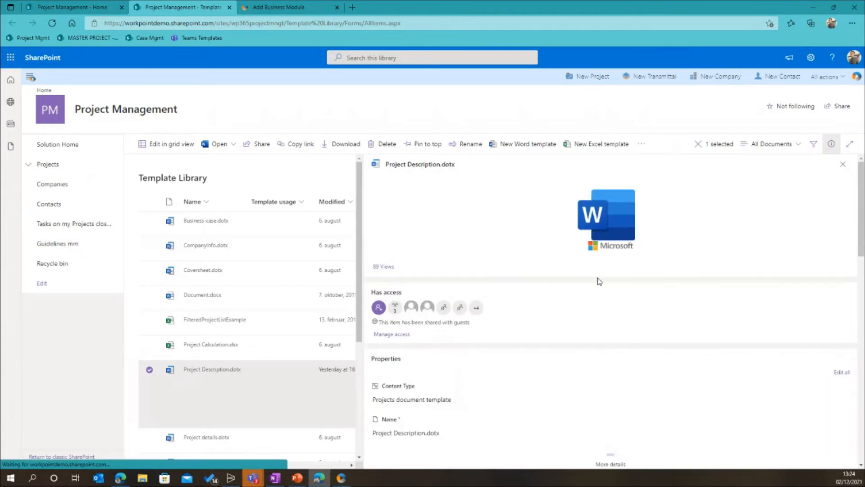
{"action": "scroll", "coordinate": [597, 281], "scroll_direction": "down", "scroll_amount": 3}
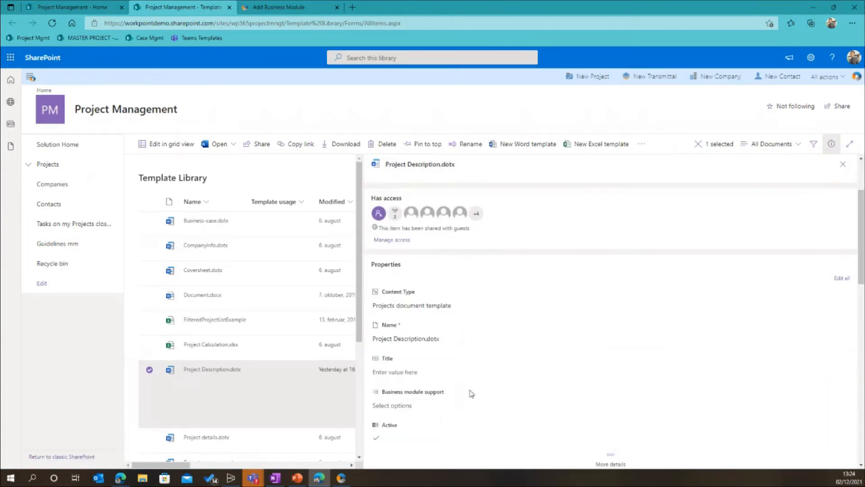
{"action": "scroll", "coordinate": [467, 401], "scroll_direction": "down", "scroll_amount": 1}
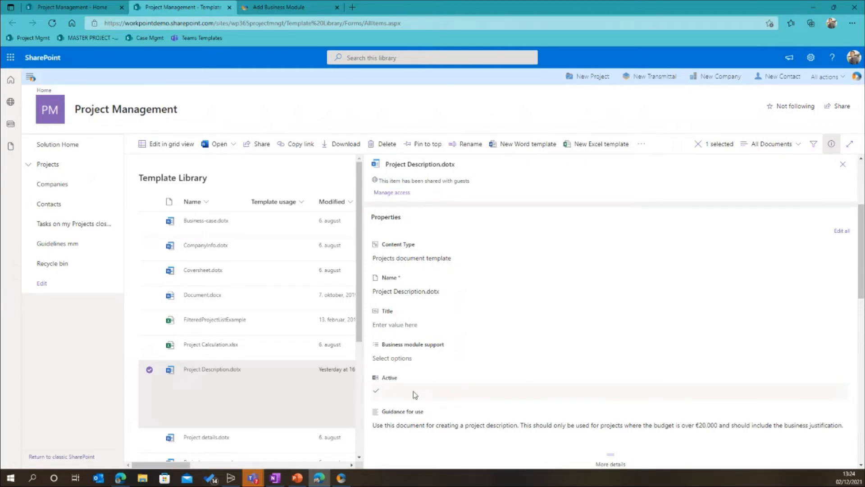
{"action": "scroll", "coordinate": [415, 394], "scroll_direction": "down", "scroll_amount": 1}
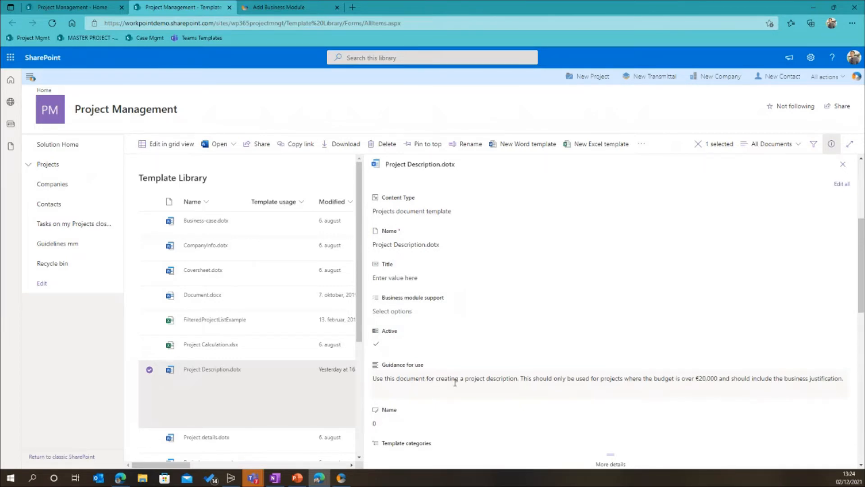
{"action": "scroll", "coordinate": [455, 383], "scroll_direction": "down", "scroll_amount": 1}
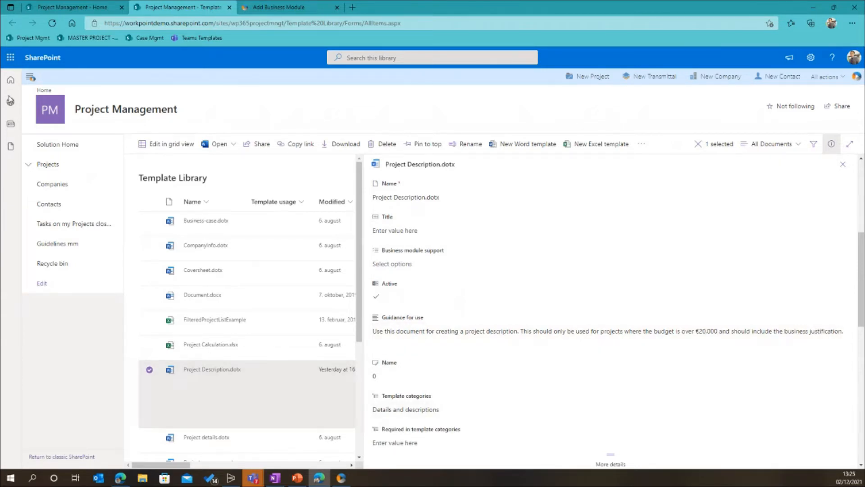
{"action": "scroll", "coordinate": [586, 363], "scroll_direction": "down", "scroll_amount": 3}
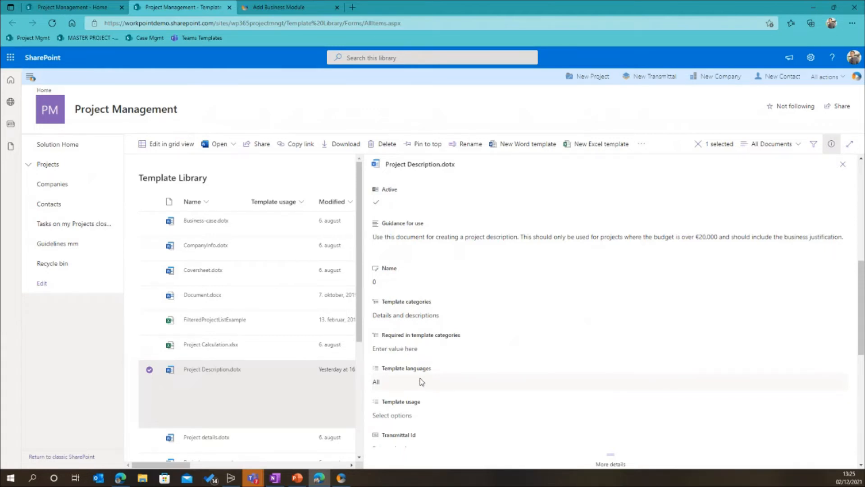
{"action": "scroll", "coordinate": [421, 382], "scroll_direction": "down", "scroll_amount": 3}
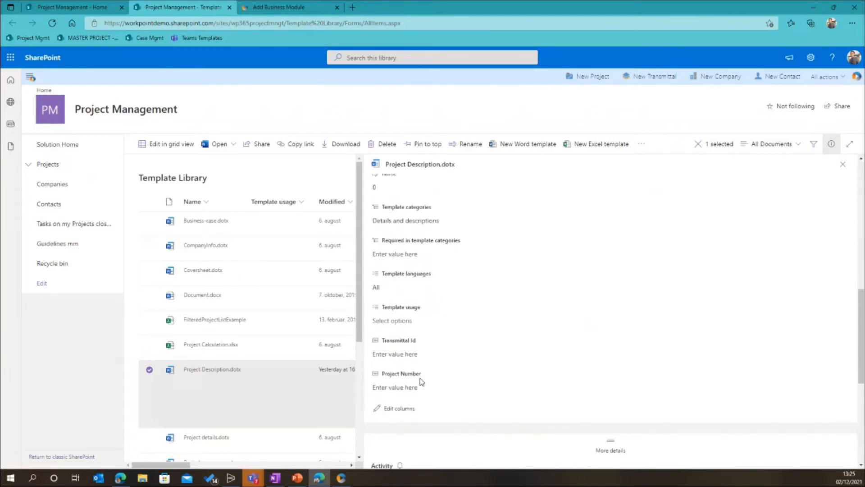
{"action": "scroll", "coordinate": [454, 384], "scroll_direction": "up", "scroll_amount": 10}
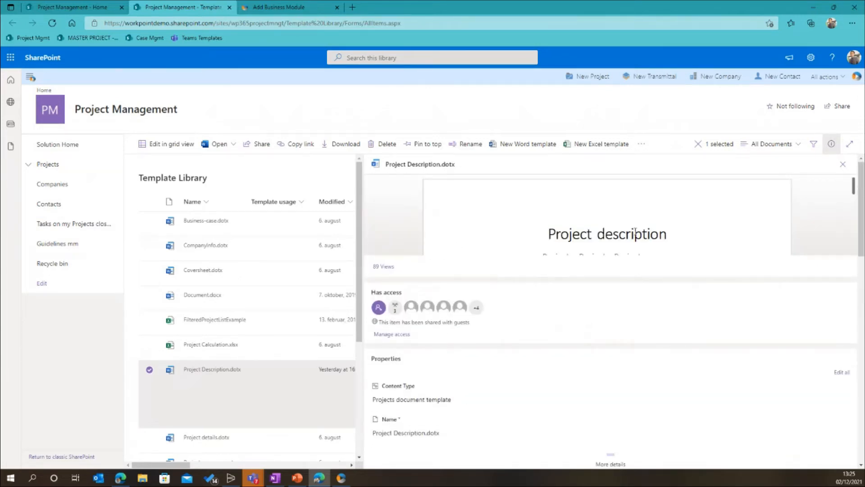
{"action": "left_click", "coordinate": [842, 163]}
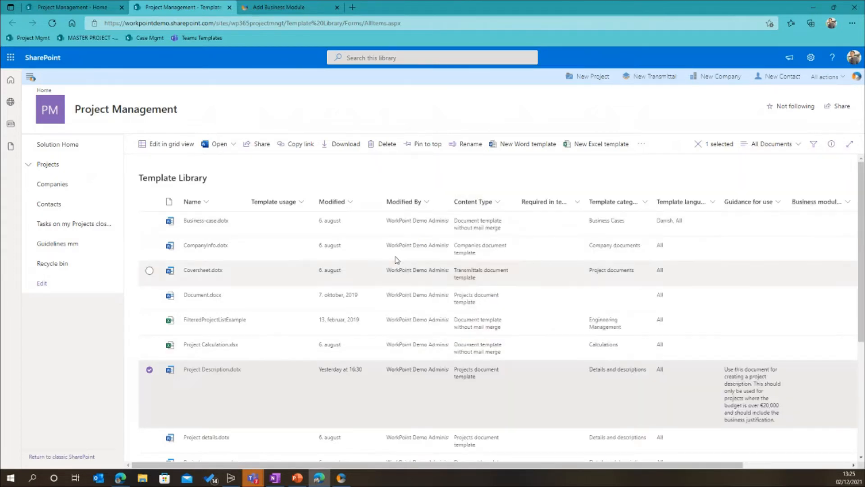
Open the Project Description.dotx template for editing in Word and maximize the window
{"action": "scroll", "coordinate": [456, 310], "scroll_direction": "down", "scroll_amount": 2}
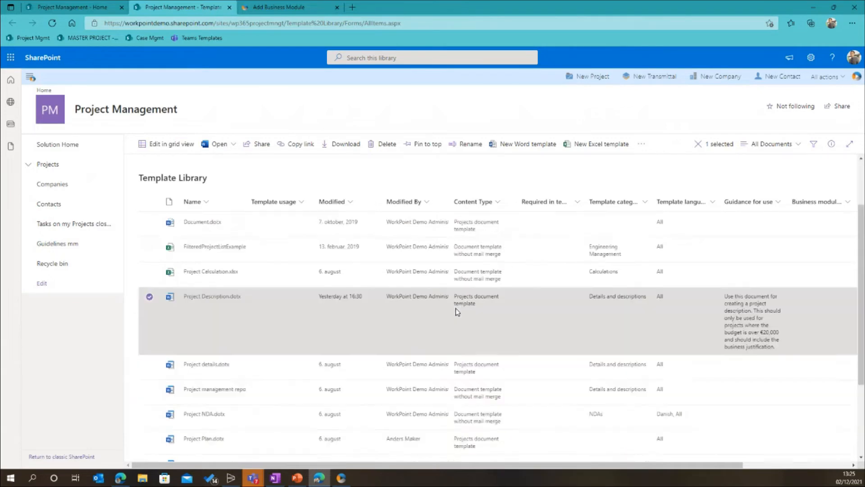
{"action": "scroll", "coordinate": [456, 310], "scroll_direction": "up", "scroll_amount": 2}
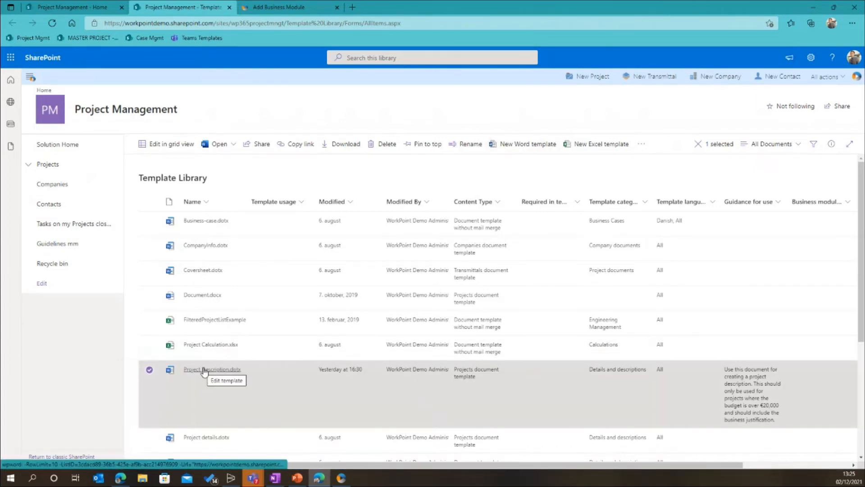
{"action": "left_click", "coordinate": [204, 370]}
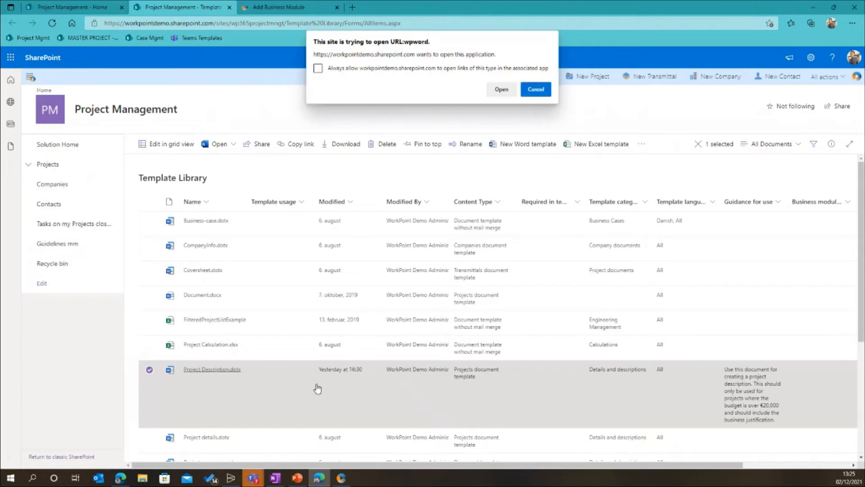
{"action": "left_click", "coordinate": [501, 89]}
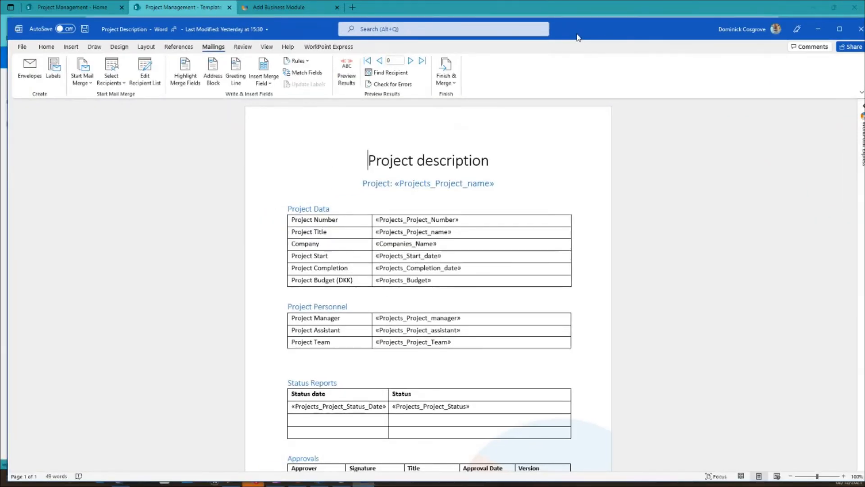
{"action": "double_click", "coordinate": [578, 34]}
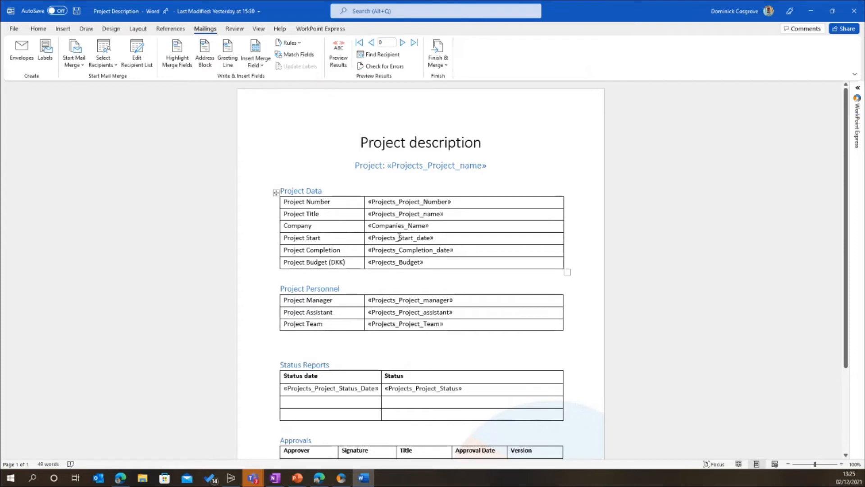
Add a row below Project Budget in the Project Data table and insert the Projects_Project_Size merge field in its first cell
{"action": "left_click", "coordinate": [415, 238]}
{"action": "left_click", "coordinate": [429, 264]}
{"action": "key", "text": "Tab"}
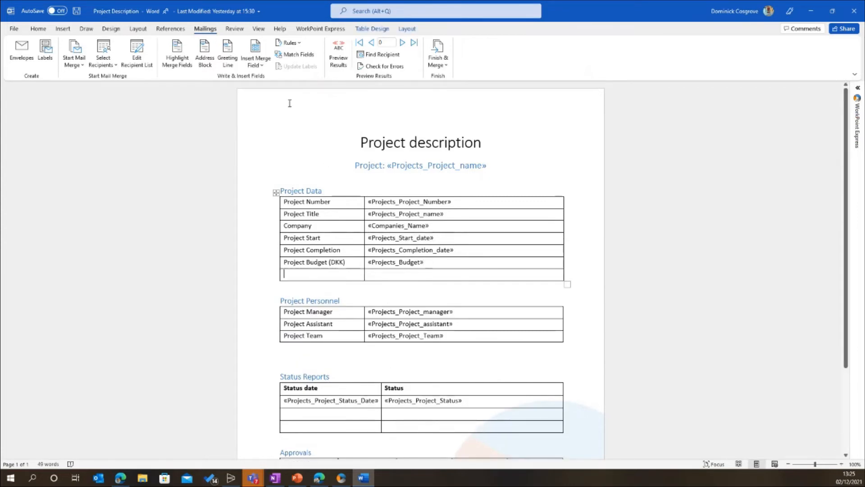
{"action": "left_click", "coordinate": [259, 65]}
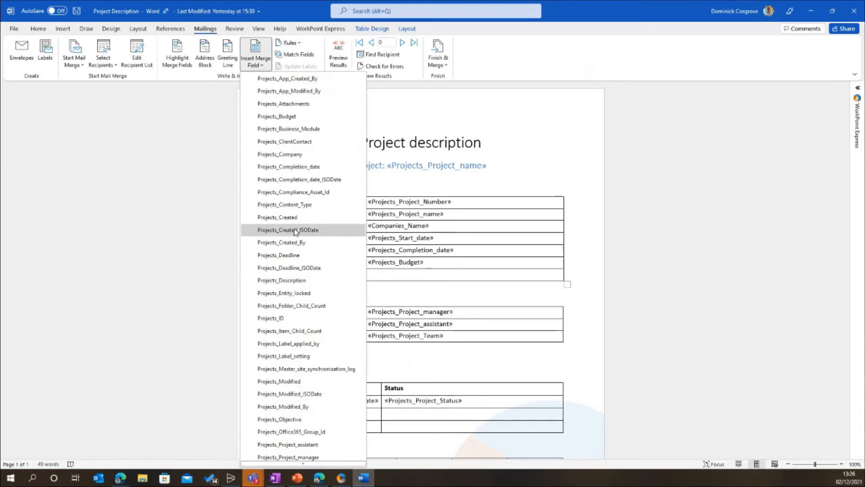
{"action": "scroll", "coordinate": [280, 207], "scroll_direction": "down", "scroll_amount": 4}
{"action": "scroll", "coordinate": [293, 236], "scroll_direction": "down", "scroll_amount": 1}
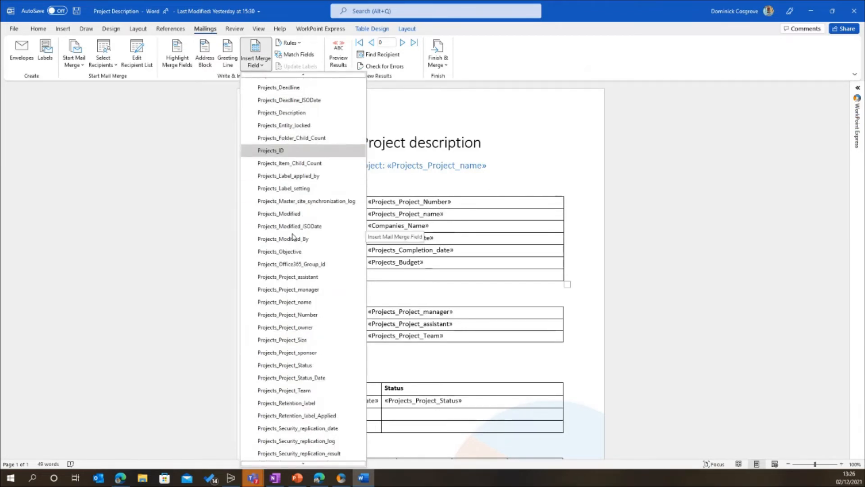
{"action": "left_click", "coordinate": [295, 341]}
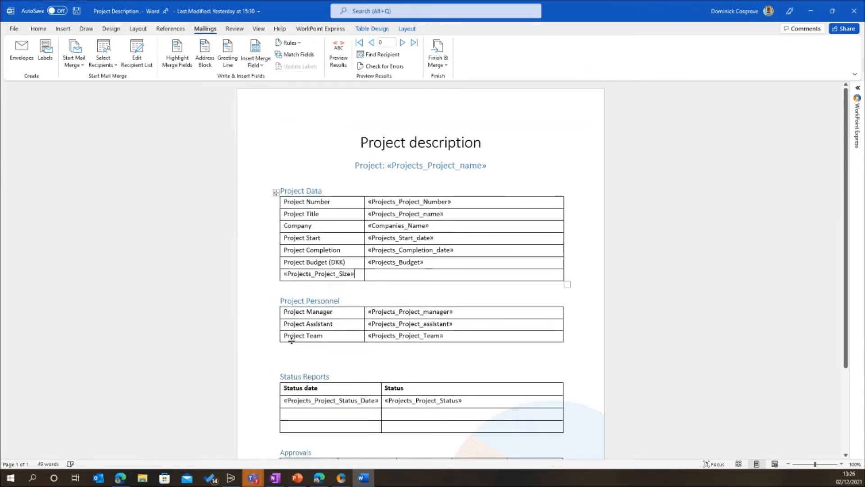
Move the Projects_Project_Size field to the new row's second cell and label the row "Size" in the first cell
{"action": "double_click", "coordinate": [354, 274]}
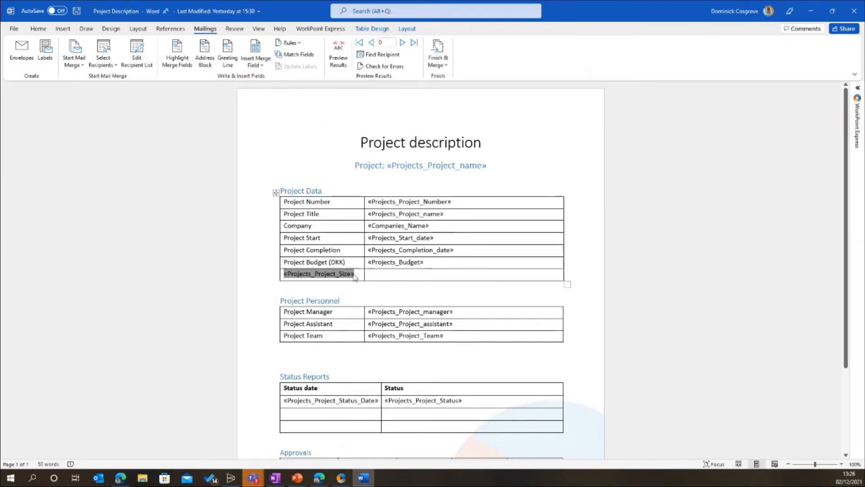
{"action": "key", "text": "ctrl+x"}
{"action": "key", "text": "Tab"}
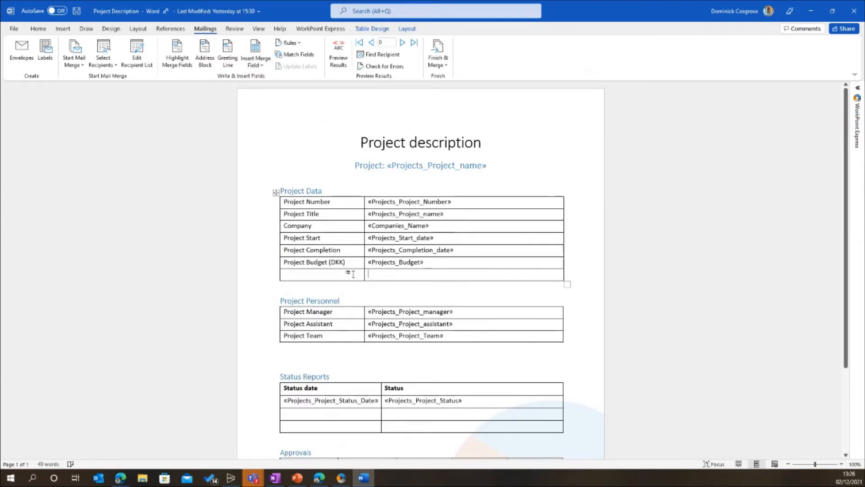
{"action": "key", "text": "ctrl+v"}
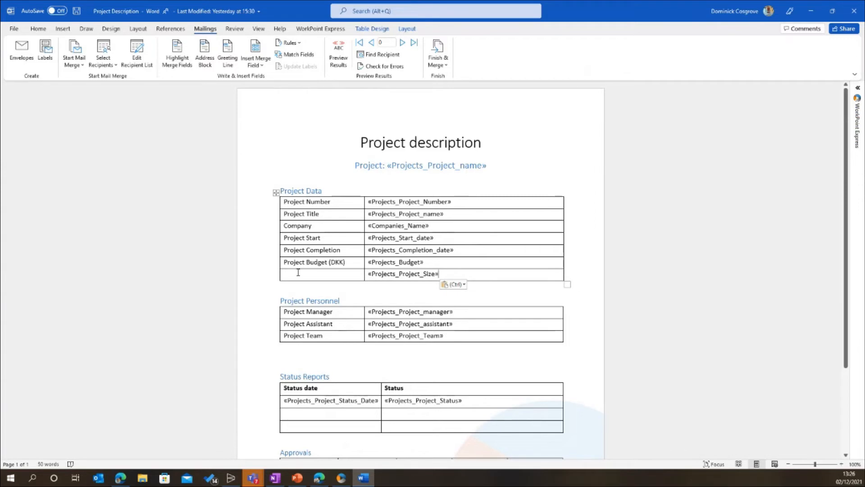
{"action": "left_click", "coordinate": [297, 269]}
{"action": "type", "text": "Size"}
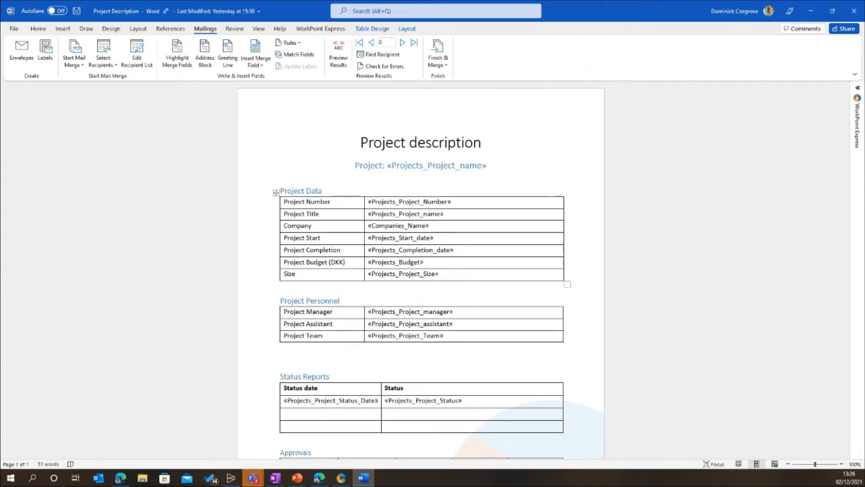
{"action": "left_click", "coordinate": [454, 275]}
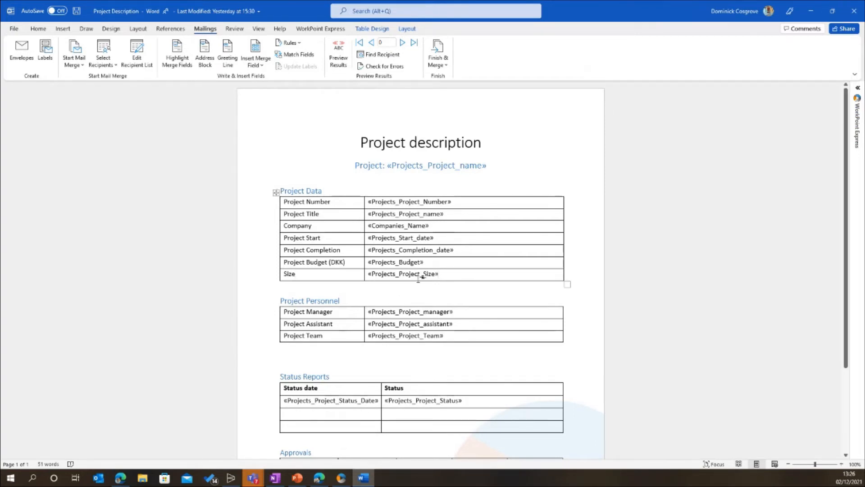
Examine the merge fields available for insertion, covering both the Projects and the Companies fields
{"action": "left_click", "coordinate": [384, 272]}
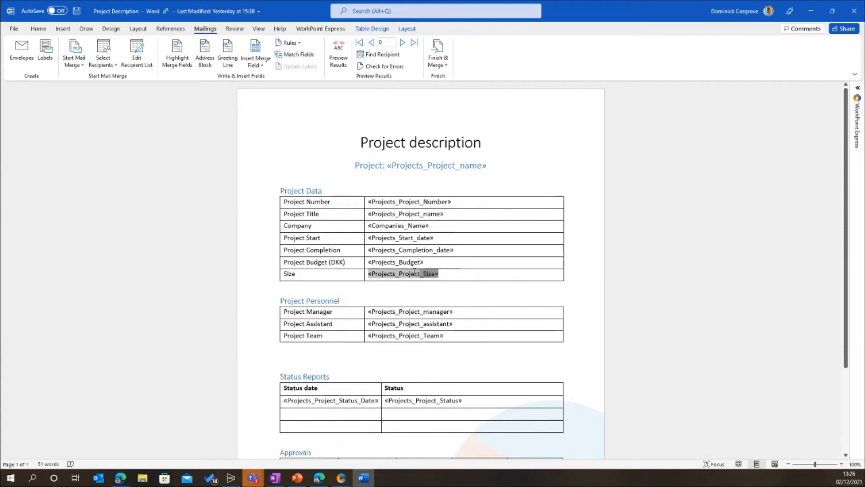
{"action": "left_click", "coordinate": [260, 65]}
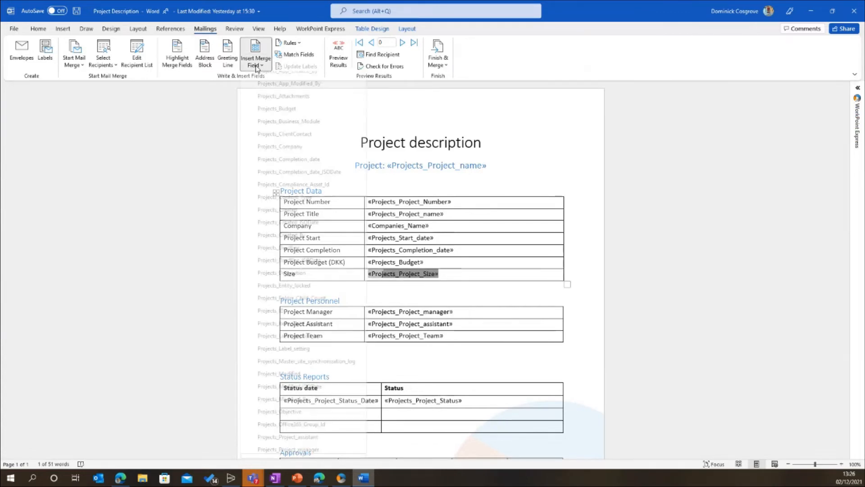
{"action": "scroll", "coordinate": [290, 209], "scroll_direction": "down", "scroll_amount": 6}
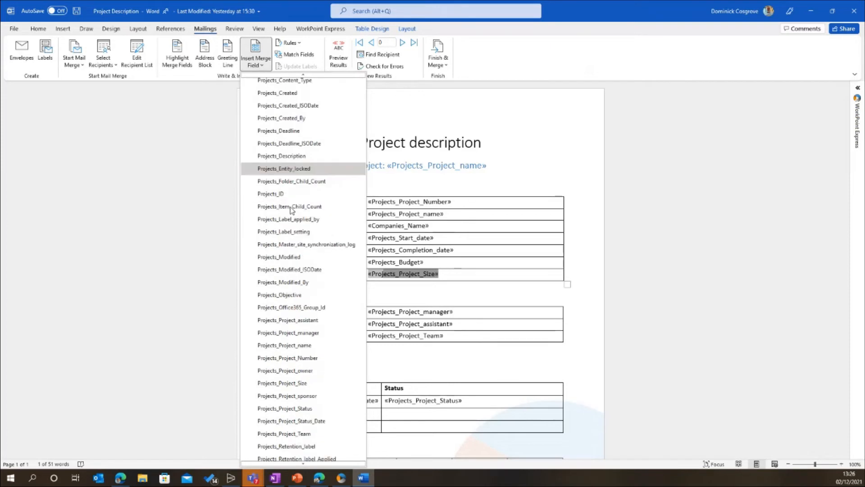
{"action": "scroll", "coordinate": [289, 211], "scroll_direction": "down", "scroll_amount": 2}
{"action": "scroll", "coordinate": [289, 210], "scroll_direction": "up", "scroll_amount": 6}
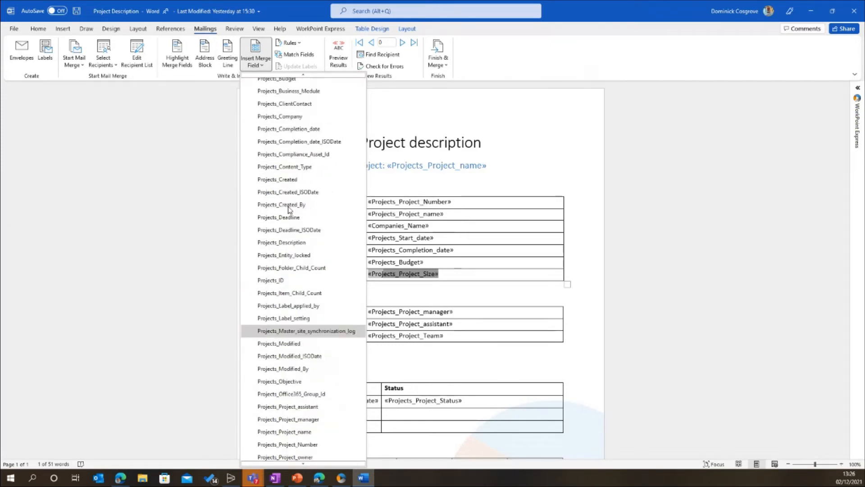
{"action": "scroll", "coordinate": [289, 208], "scroll_direction": "up", "scroll_amount": 1}
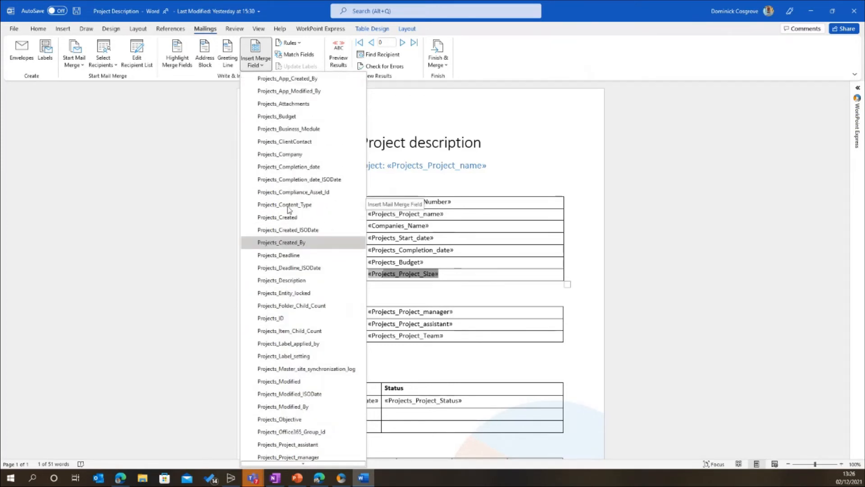
{"action": "scroll", "coordinate": [283, 205], "scroll_direction": "down", "scroll_amount": 1}
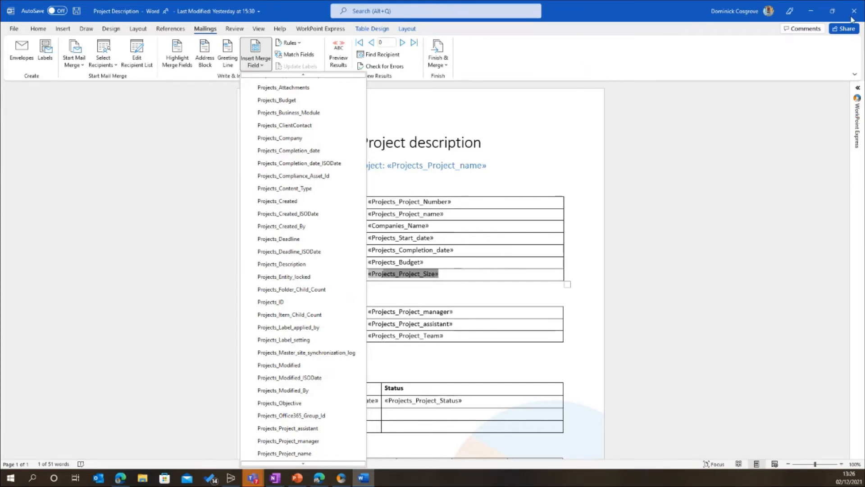
{"action": "scroll", "coordinate": [342, 220], "scroll_direction": "down", "scroll_amount": 5}
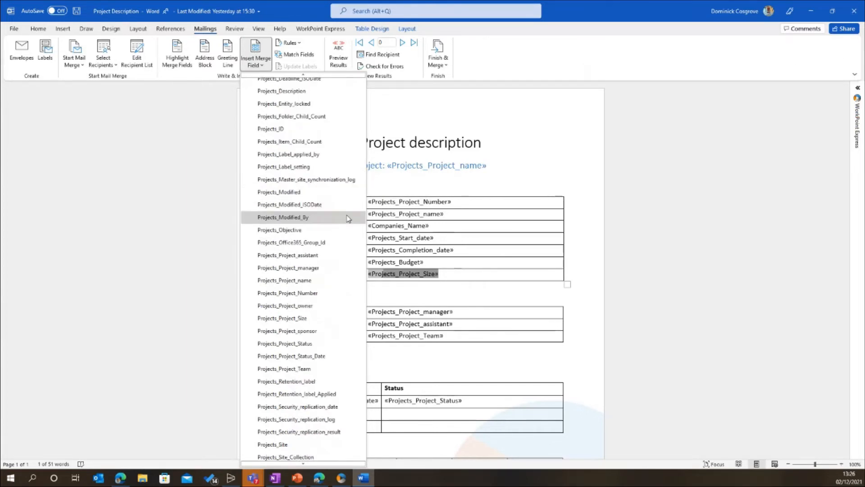
{"action": "scroll", "coordinate": [348, 218], "scroll_direction": "down", "scroll_amount": 8}
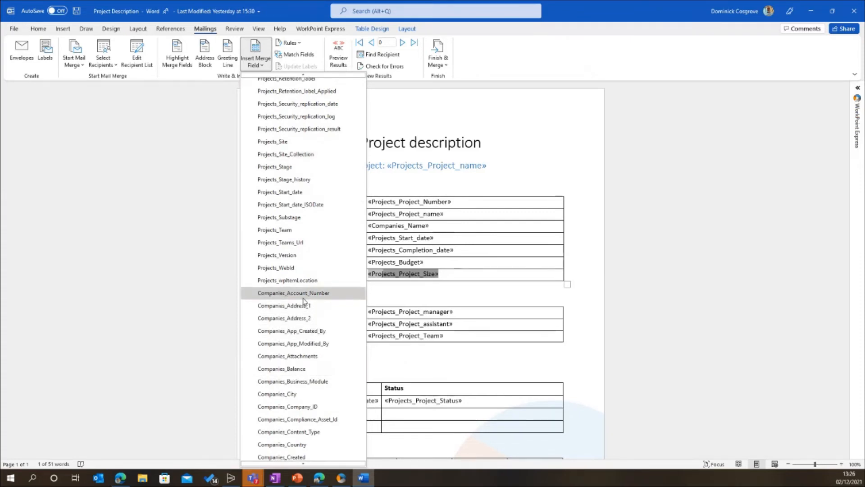
{"action": "scroll", "coordinate": [310, 306], "scroll_direction": "down", "scroll_amount": 1}
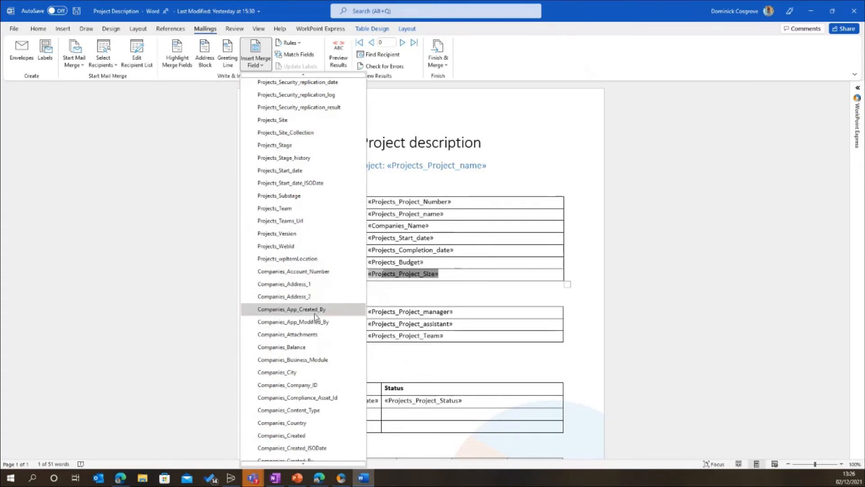
Close the Project Description template in Word without saving the changes
{"action": "left_click", "coordinate": [856, 12]}
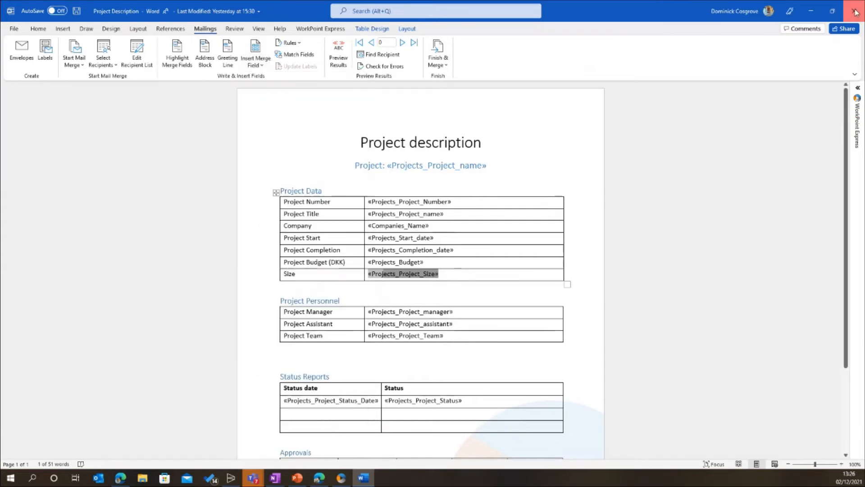
{"action": "left_click", "coordinate": [855, 12]}
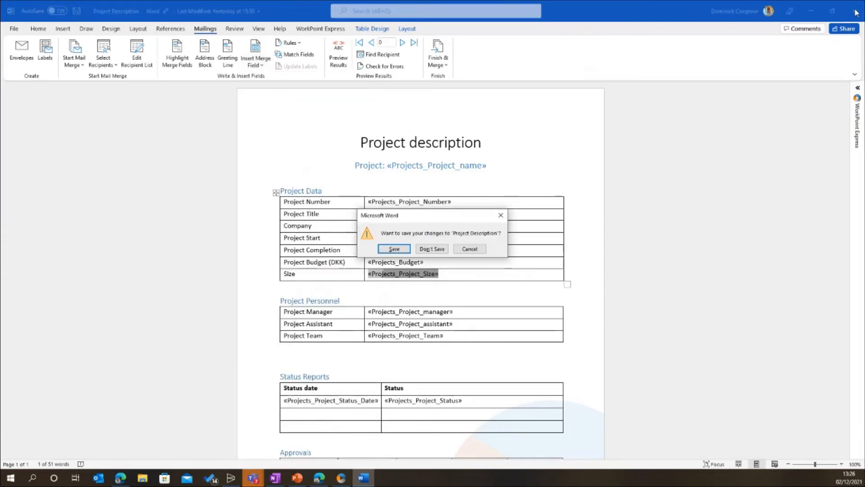
{"action": "left_click", "coordinate": [432, 249]}
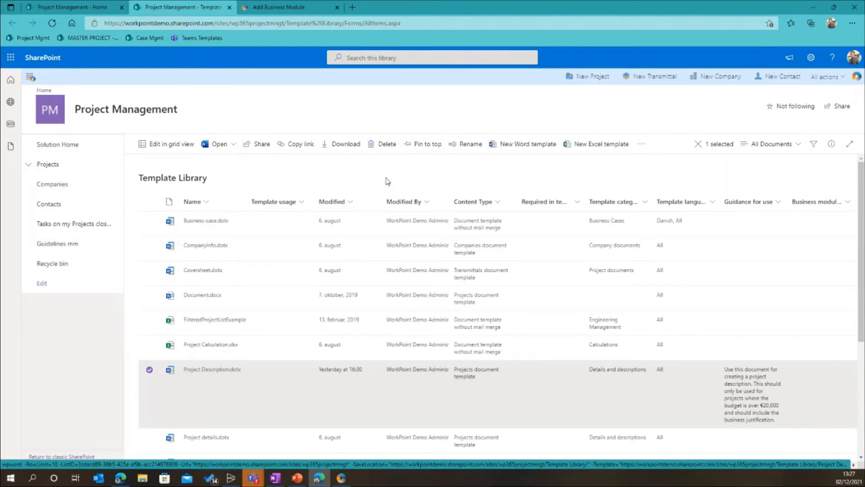
Go to the Projects business module and open the site of The Carbon Bearings project
{"action": "left_click", "coordinate": [34, 80]}
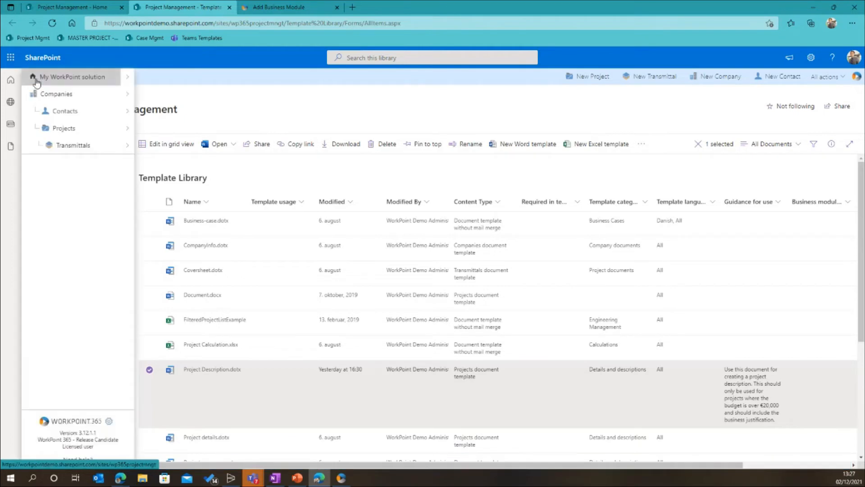
{"action": "left_click", "coordinate": [60, 131]}
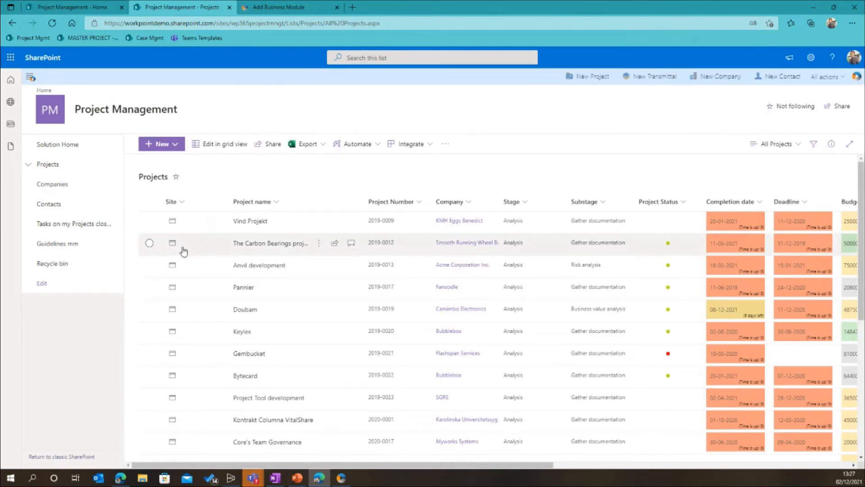
{"action": "left_click", "coordinate": [259, 265]}
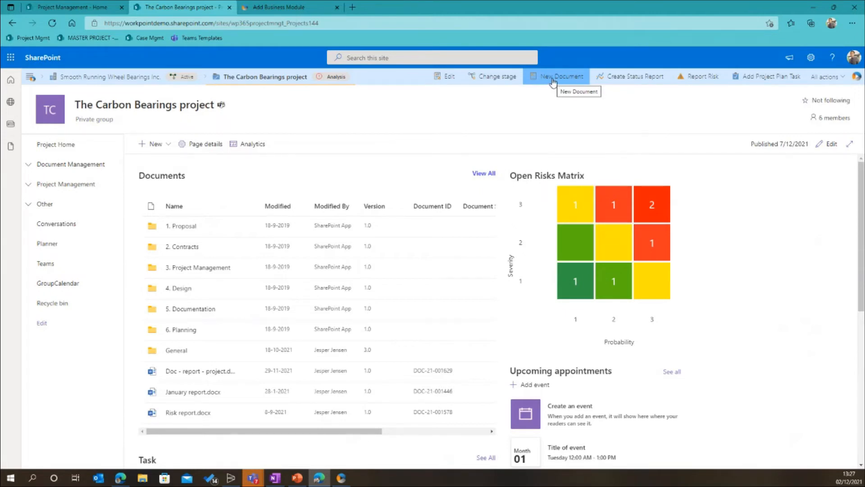
Start a new document named "Webinar 123" and set its location to the 3. Project Management folder in the Documents library
{"action": "left_click", "coordinate": [555, 84]}
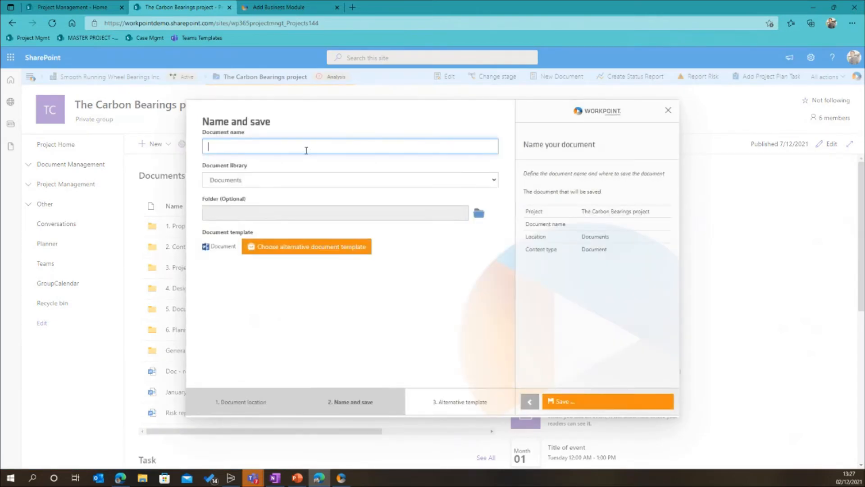
{"action": "left_click", "coordinate": [306, 147]}
{"action": "type", "text": "W"}
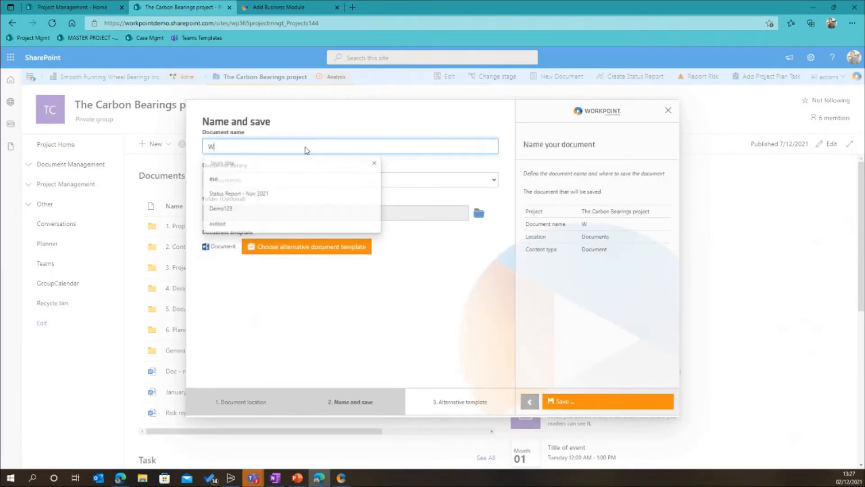
{"action": "type", "text": "ebinar 123"}
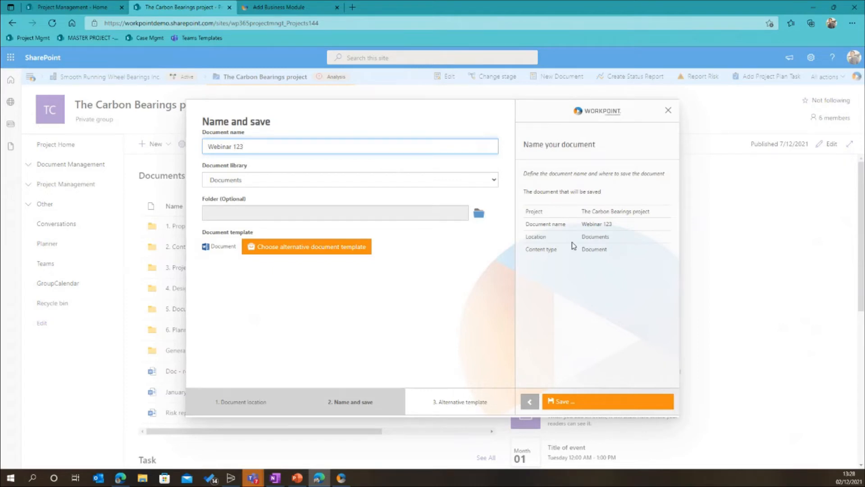
{"action": "left_click", "coordinate": [477, 214]}
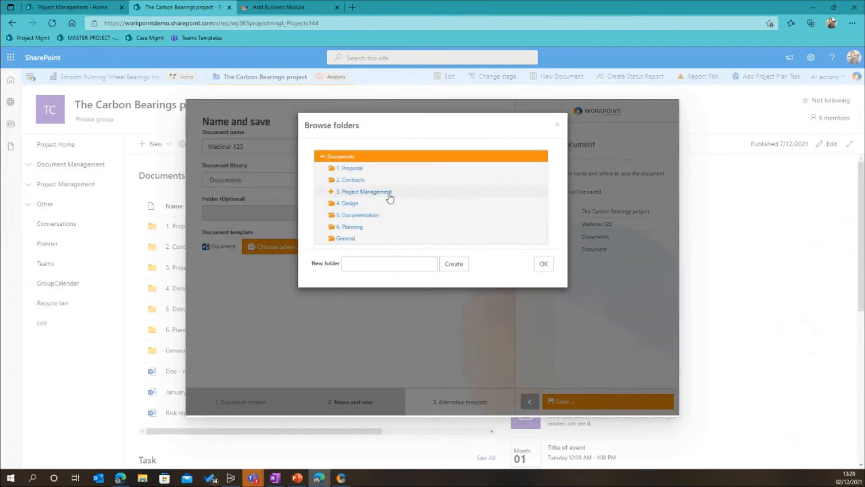
{"action": "left_click", "coordinate": [388, 194]}
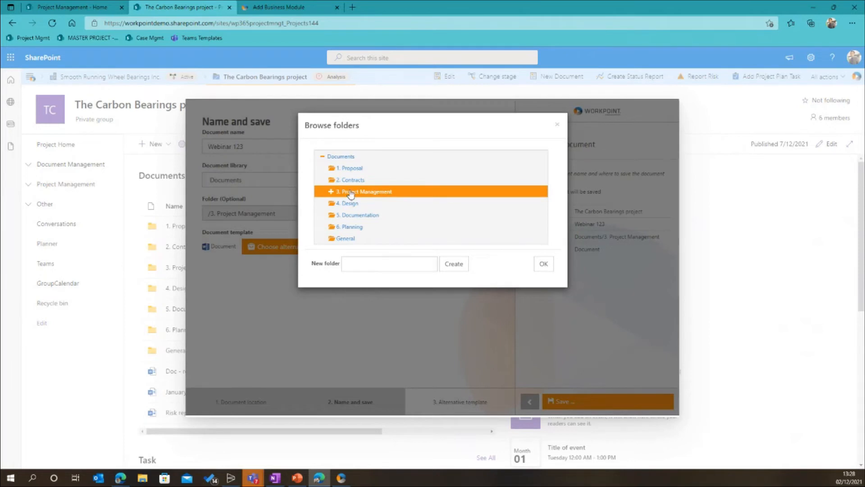
{"action": "left_click", "coordinate": [544, 263]}
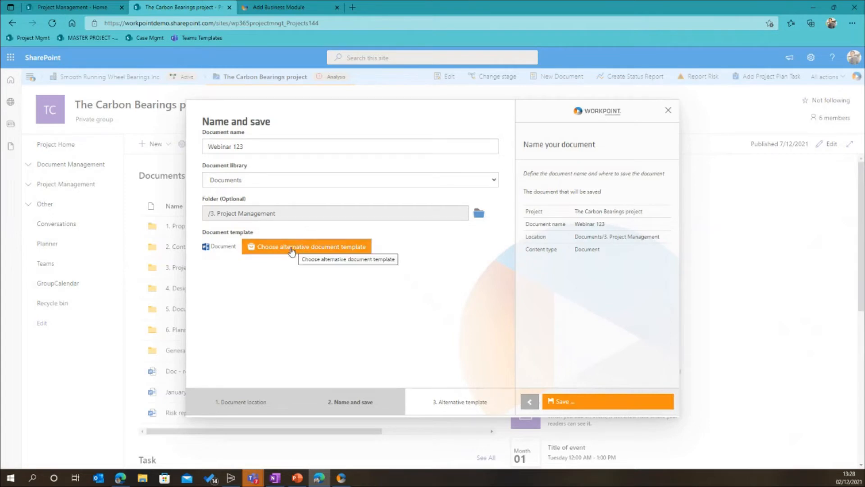
Base the document on the Project Description template after checking its preview and guidance, and save it for editing online
{"action": "left_click", "coordinate": [291, 251]}
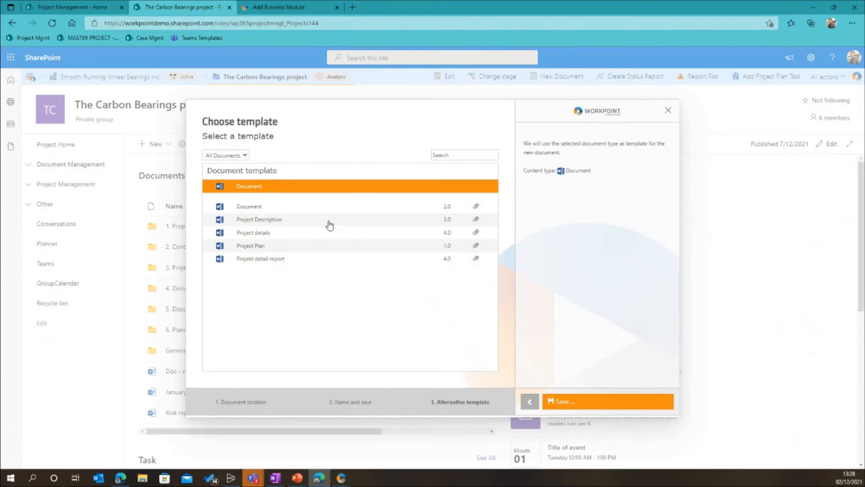
{"action": "left_click", "coordinate": [300, 225]}
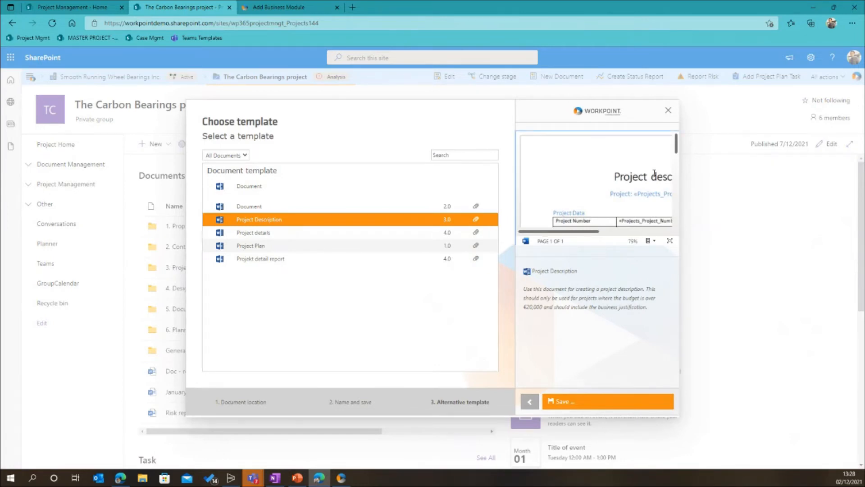
{"action": "left_click_drag", "start_coordinate": [676, 150], "coordinate": [674, 201]}
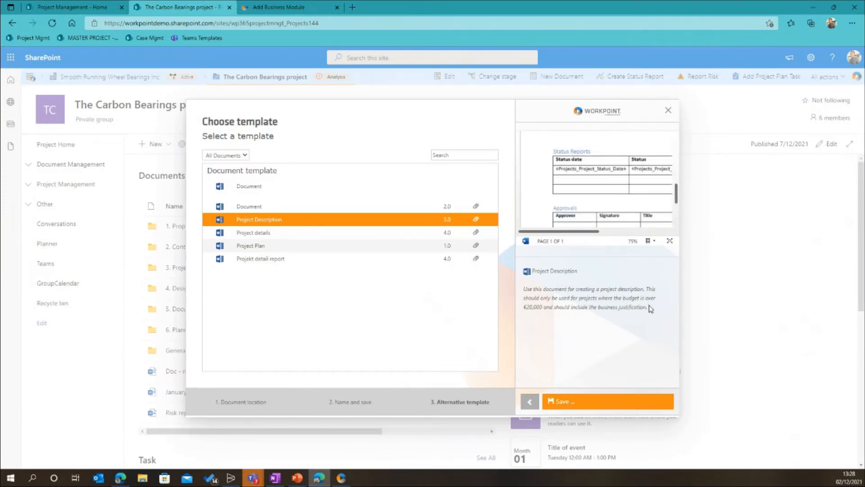
{"action": "left_click_drag", "start_coordinate": [649, 308], "coordinate": [530, 291]}
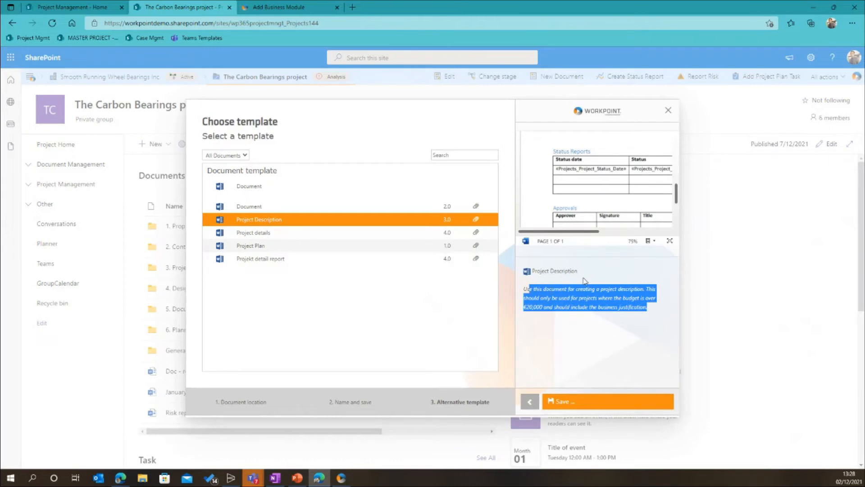
{"action": "left_click", "coordinate": [589, 290]}
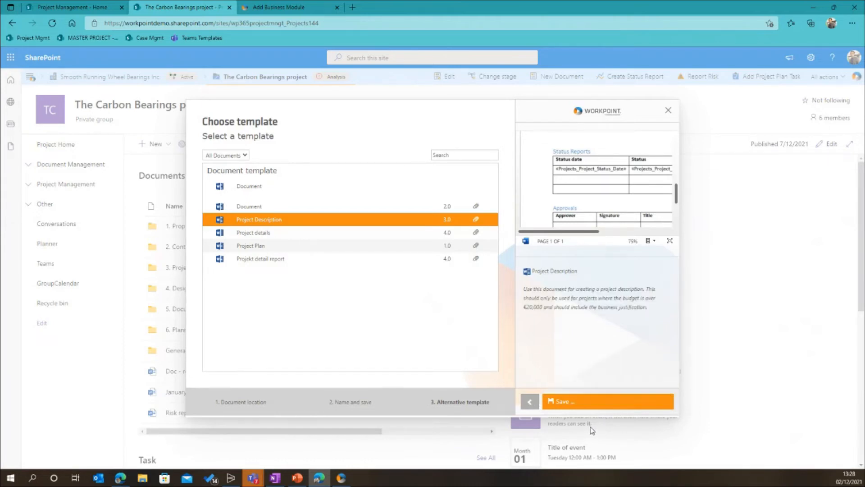
{"action": "mouse_move", "coordinate": [575, 404]}
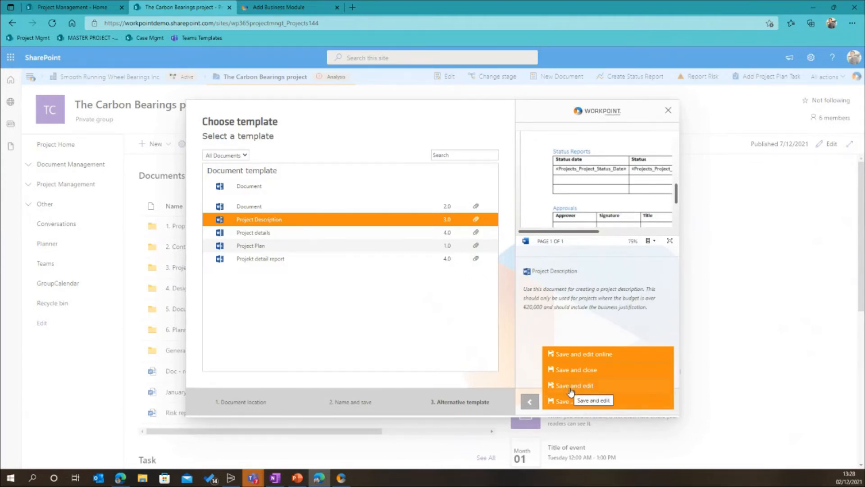
{"action": "left_click", "coordinate": [573, 355]}
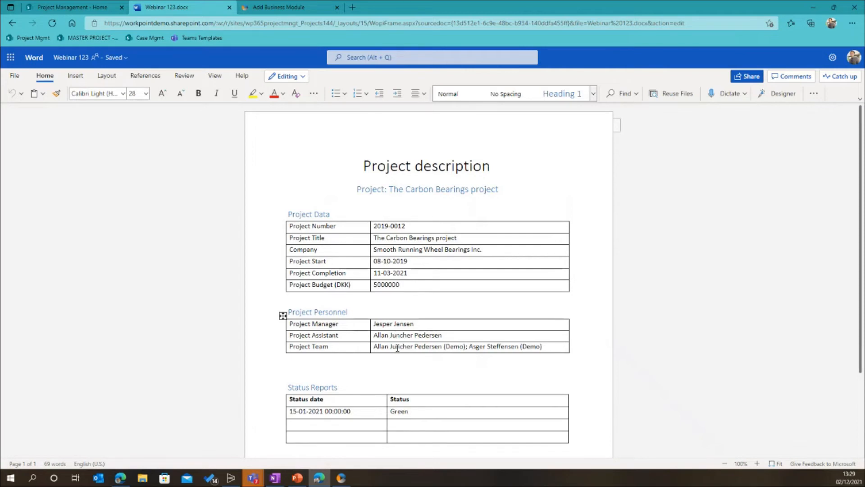
Review the merged project data, personnel, status reports and approvals in Webinar 123.docx, and close the document
{"action": "scroll", "coordinate": [361, 405], "scroll_direction": "down", "scroll_amount": 1}
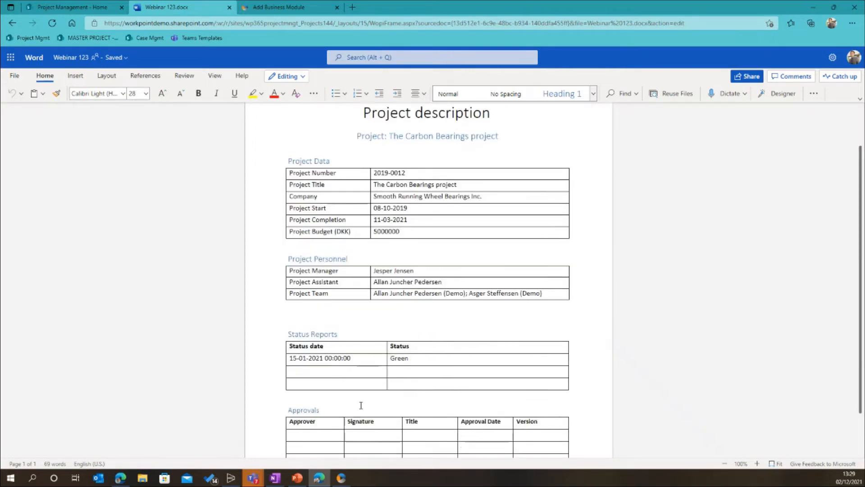
{"action": "scroll", "coordinate": [361, 405], "scroll_direction": "down", "scroll_amount": 2}
{"action": "scroll", "coordinate": [361, 404], "scroll_direction": "up", "scroll_amount": 3}
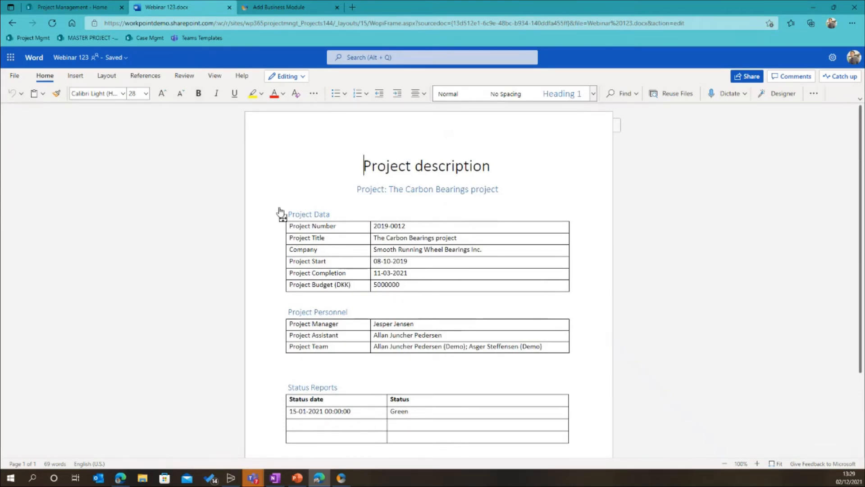
{"action": "left_click", "coordinate": [229, 7]}
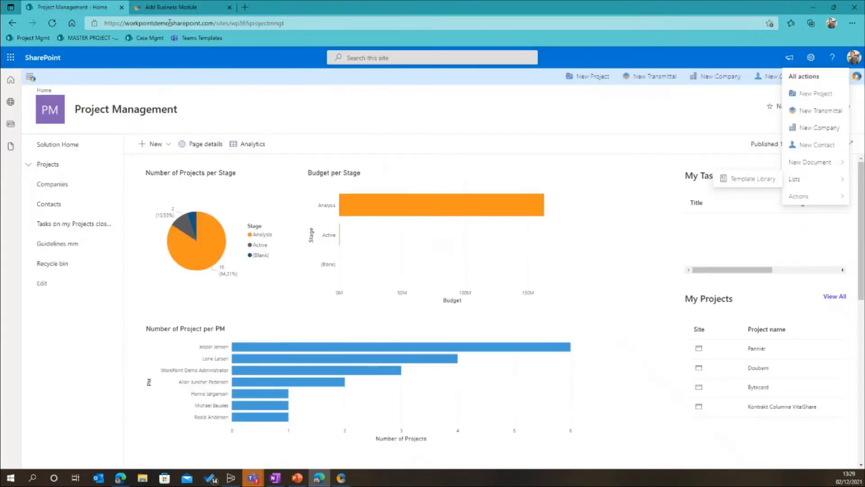
Return to The Carbon Bearings project and open the 3. Project Management folder in its Documents library to find Webinar 123.docx
{"action": "left_click", "coordinate": [30, 77]}
{"action": "left_click", "coordinate": [65, 129]}
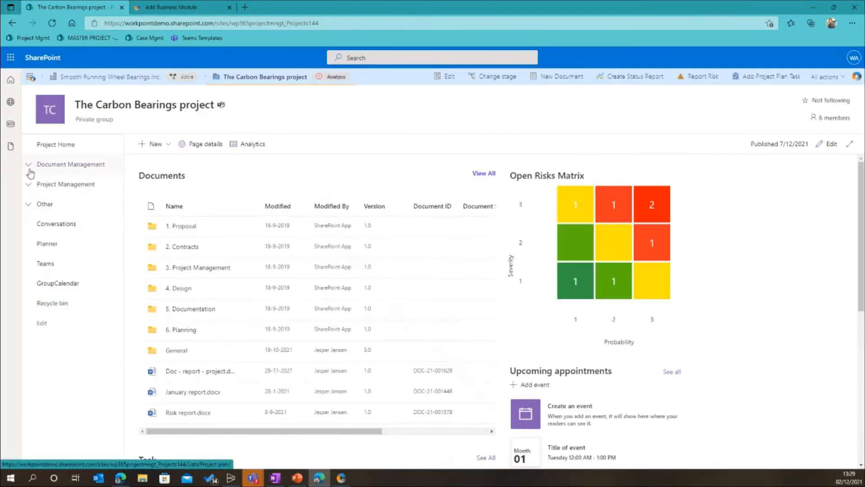
{"action": "left_click", "coordinate": [28, 164]}
{"action": "left_click", "coordinate": [59, 184]}
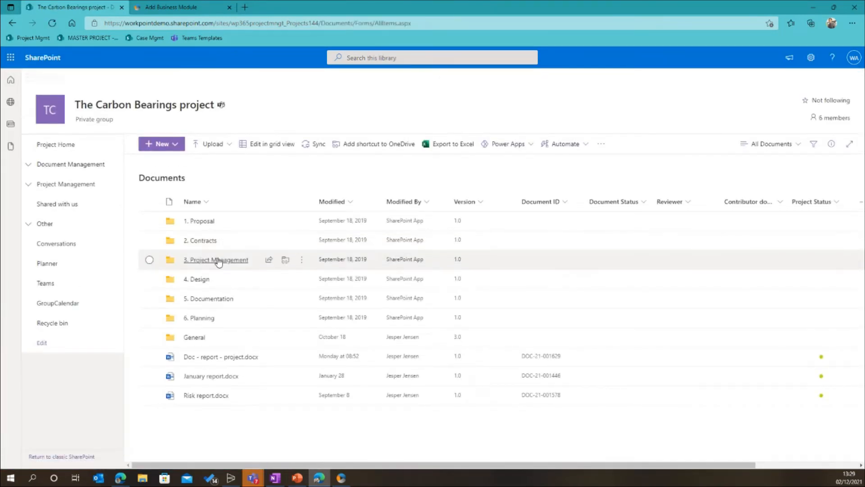
{"action": "left_click", "coordinate": [221, 260]}
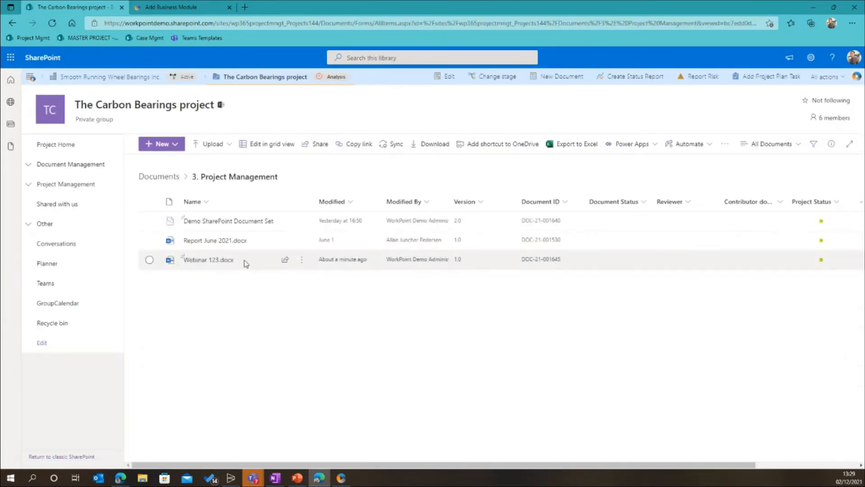
{"action": "mouse_move", "coordinate": [228, 264]}
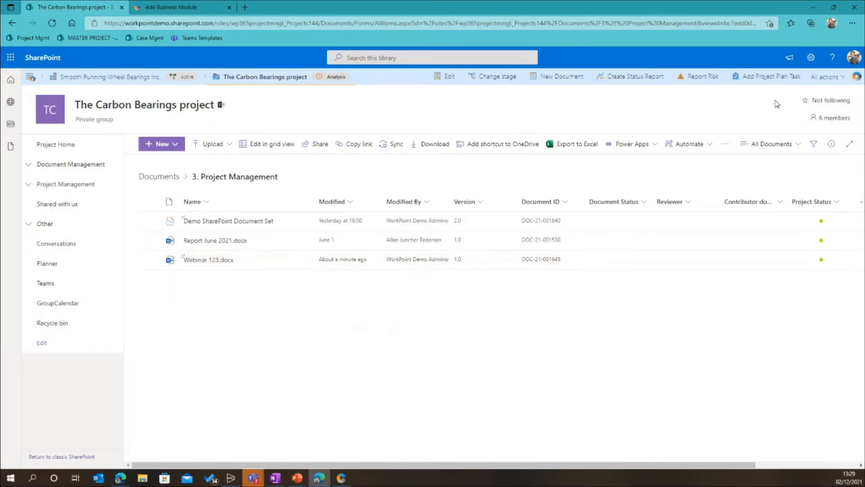
Start a new document set for The Carbon Bearings project and check the template language options, keeping All
{"action": "left_click", "coordinate": [820, 78]}
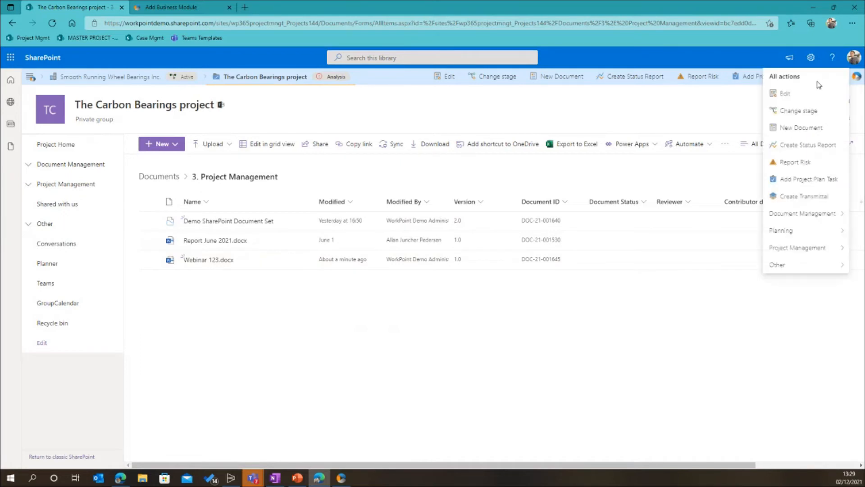
{"action": "left_click", "coordinate": [803, 220]}
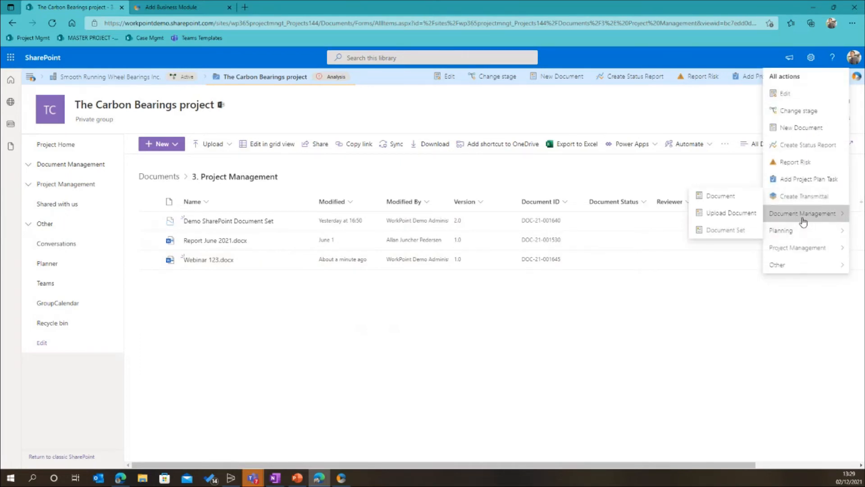
{"action": "left_click", "coordinate": [729, 232]}
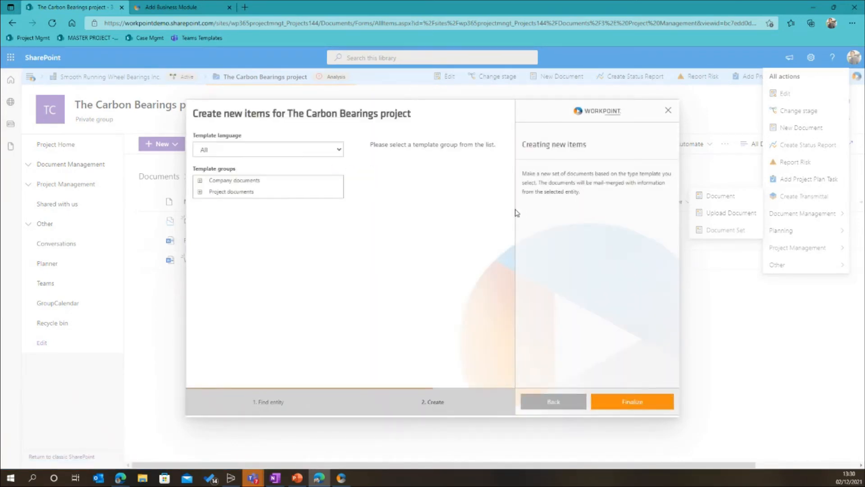
{"action": "left_click", "coordinate": [336, 153]}
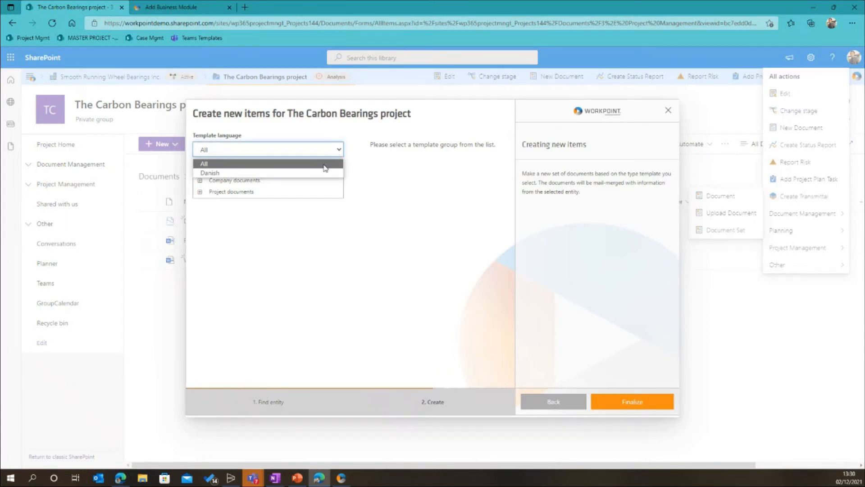
{"action": "left_click", "coordinate": [363, 143]}
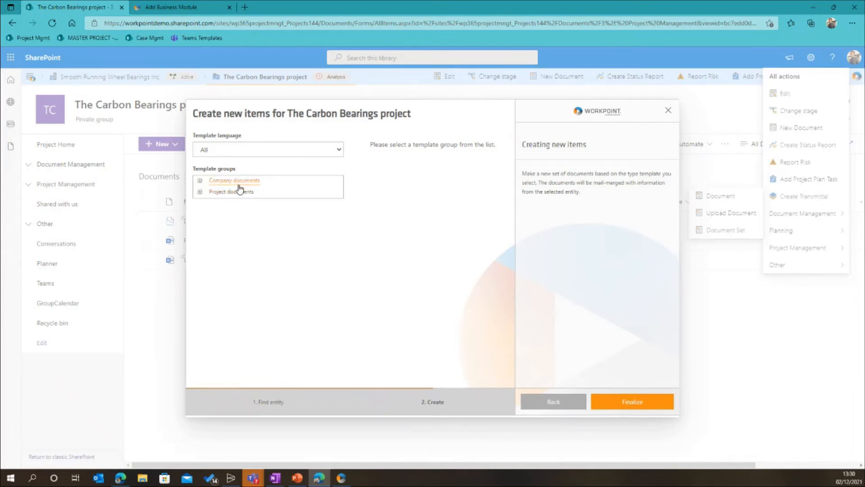
Look through the Calculations, Details and descriptions, NDAs and Reports template groups under Project documents
{"action": "left_click", "coordinate": [200, 193]}
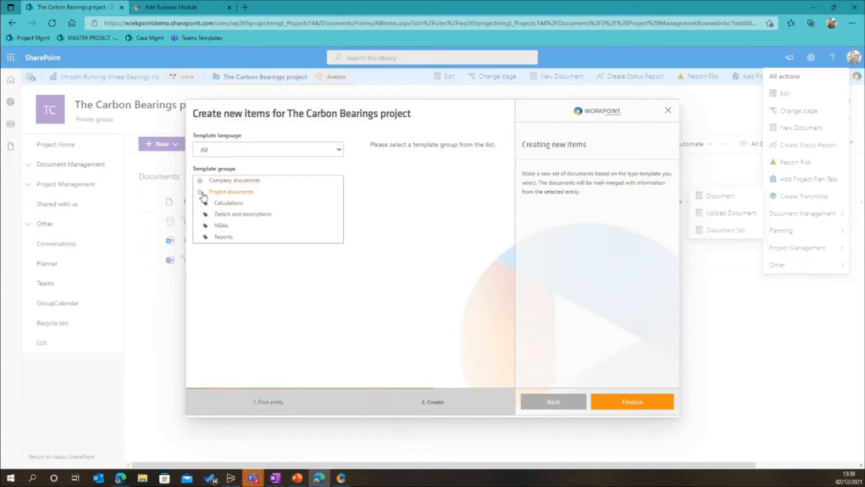
{"action": "left_click", "coordinate": [235, 207]}
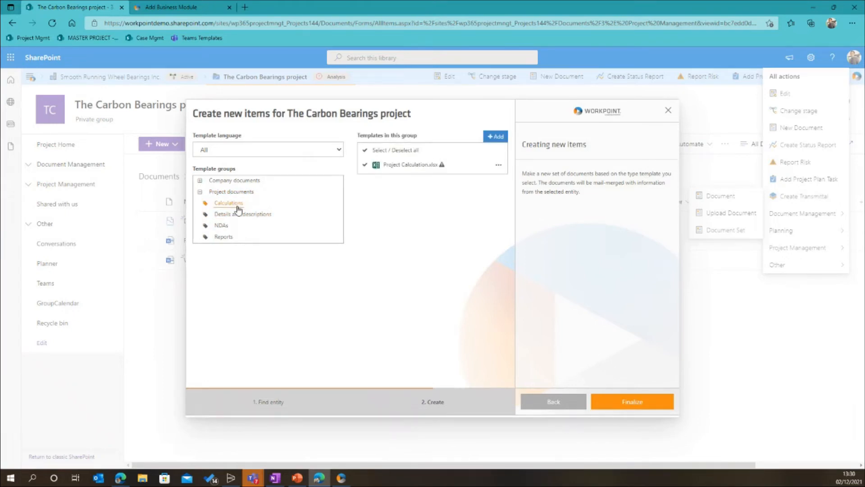
{"action": "left_click", "coordinate": [242, 217]}
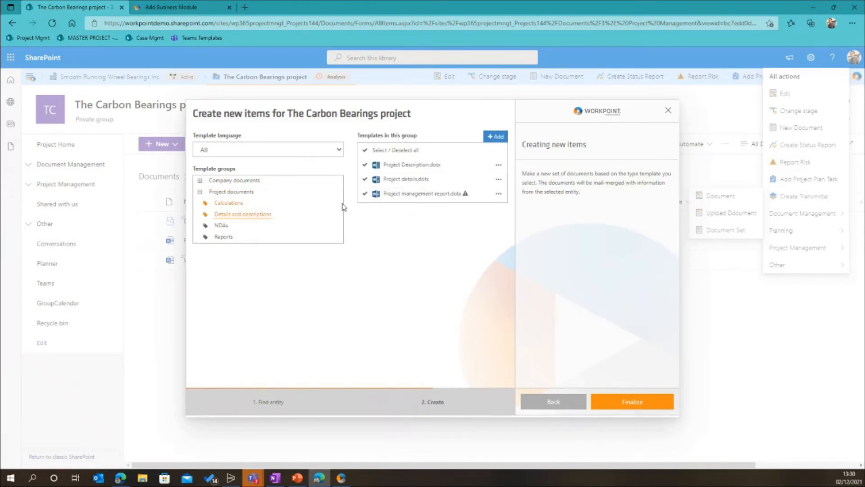
{"action": "left_click", "coordinate": [222, 227]}
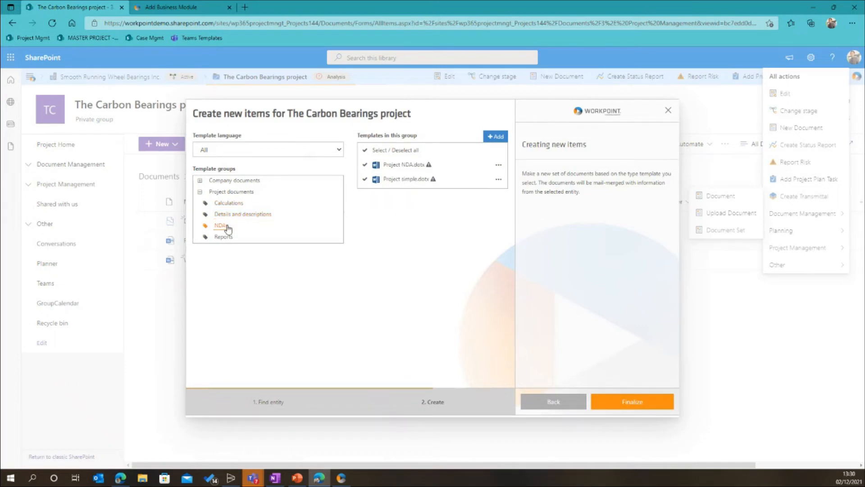
{"action": "left_click", "coordinate": [225, 237]}
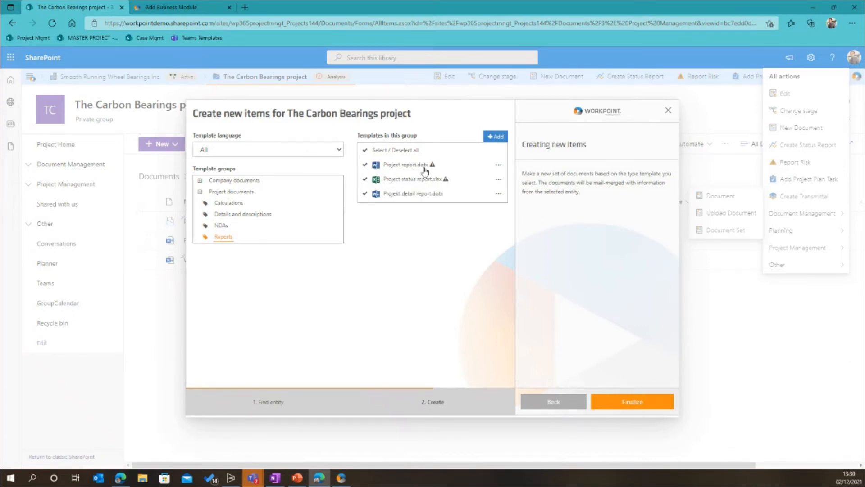
Include all templates of the Reports group in the set and continue to naming and saving the items
{"action": "mouse_move", "coordinate": [433, 167]}
{"action": "left_click", "coordinate": [364, 166]}
{"action": "left_click", "coordinate": [365, 164]}
{"action": "left_click", "coordinate": [228, 216]}
{"action": "left_click", "coordinate": [223, 236]}
{"action": "left_click", "coordinate": [620, 401]}
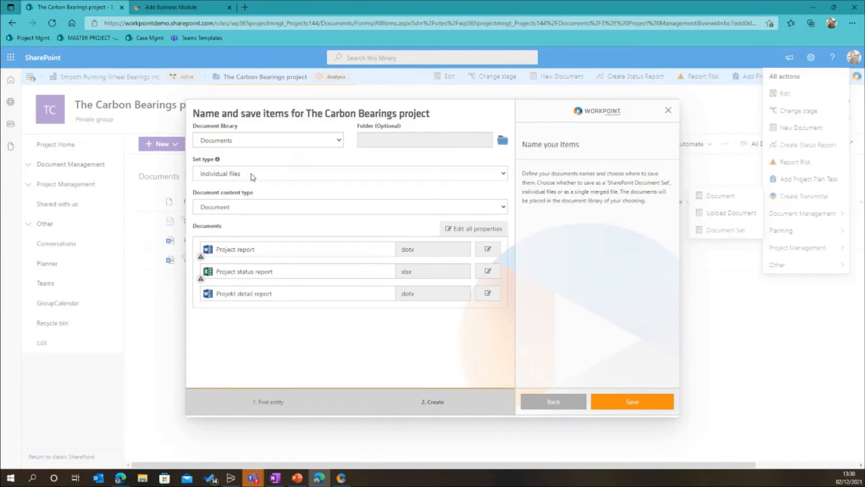
Set the save folder for the report documents to 3. Project Management in the Documents library
{"action": "left_click", "coordinate": [502, 140]}
{"action": "left_click", "coordinate": [350, 192]}
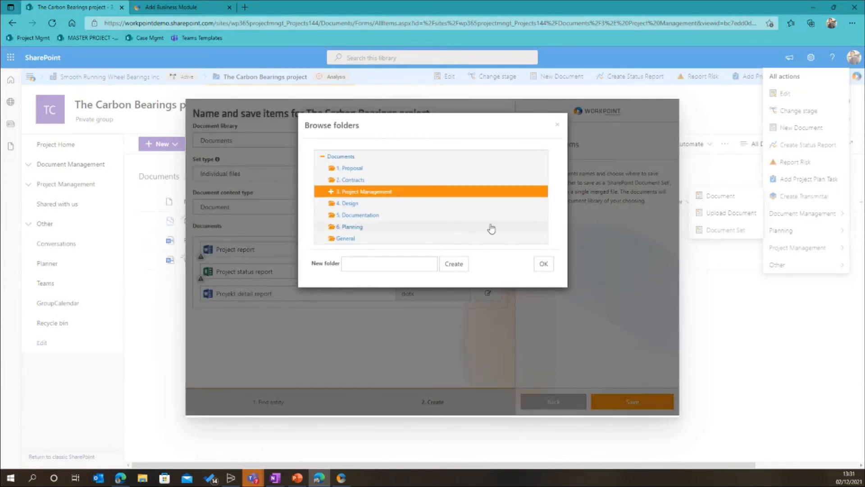
{"action": "left_click", "coordinate": [544, 264]}
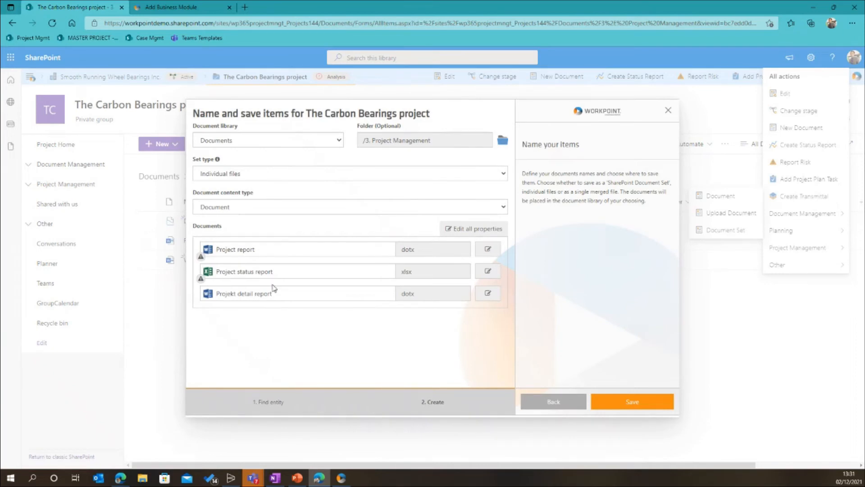
Compare the merged file and SharePoint document set types, choose Individual files as the set type, and save the report documents
{"action": "left_click", "coordinate": [280, 179]}
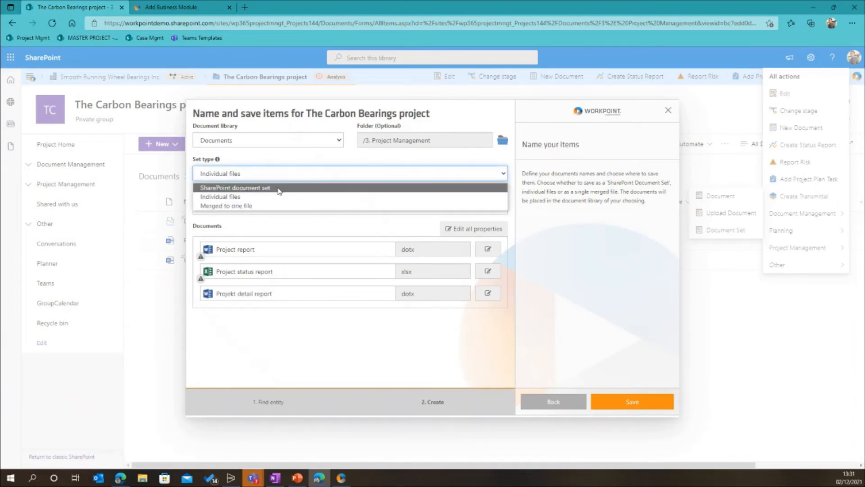
{"action": "left_click", "coordinate": [277, 206]}
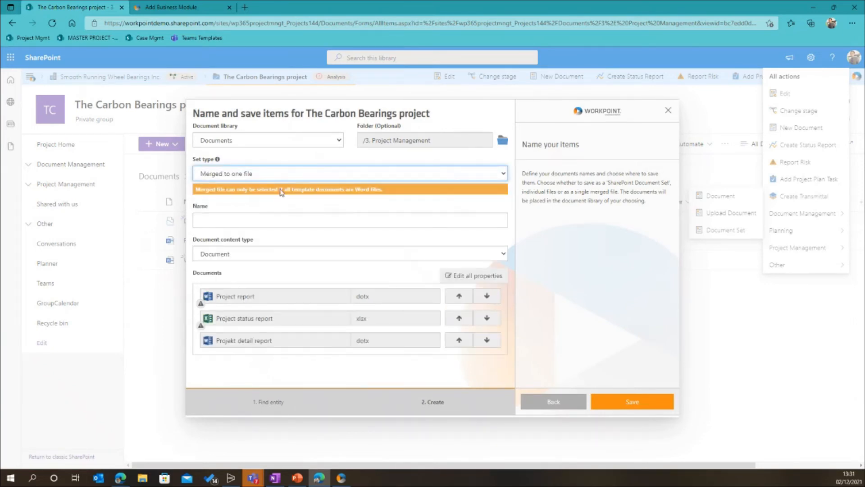
{"action": "left_click", "coordinate": [274, 178]}
{"action": "left_click", "coordinate": [271, 189]}
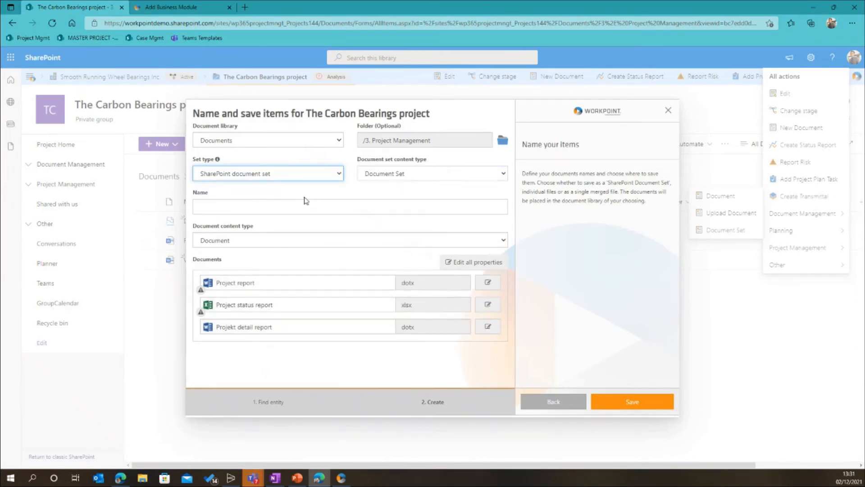
{"action": "left_click", "coordinate": [327, 177]}
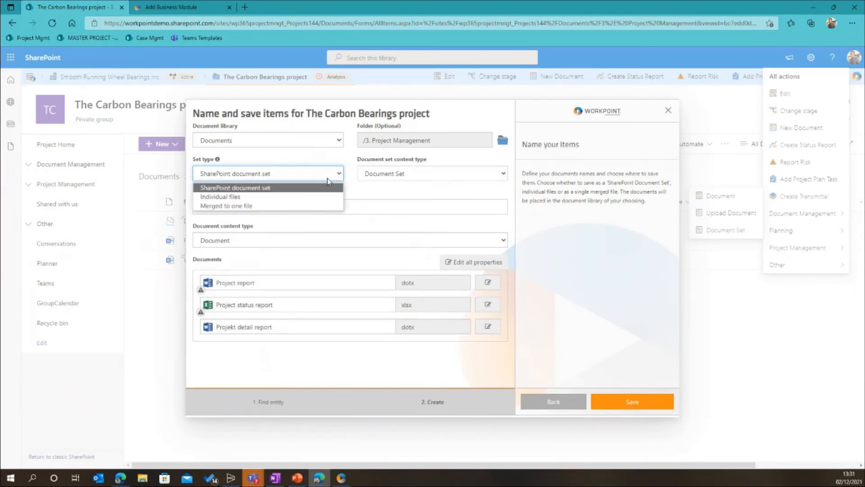
{"action": "left_click", "coordinate": [305, 197]}
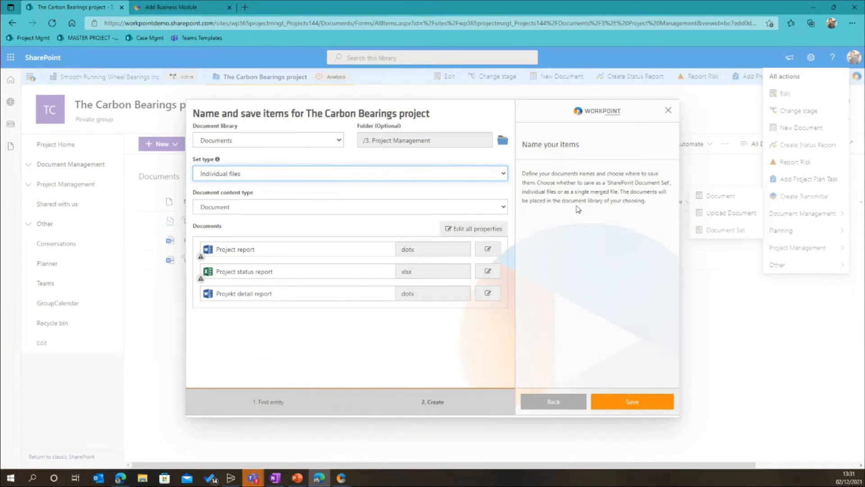
{"action": "left_click", "coordinate": [625, 400]}
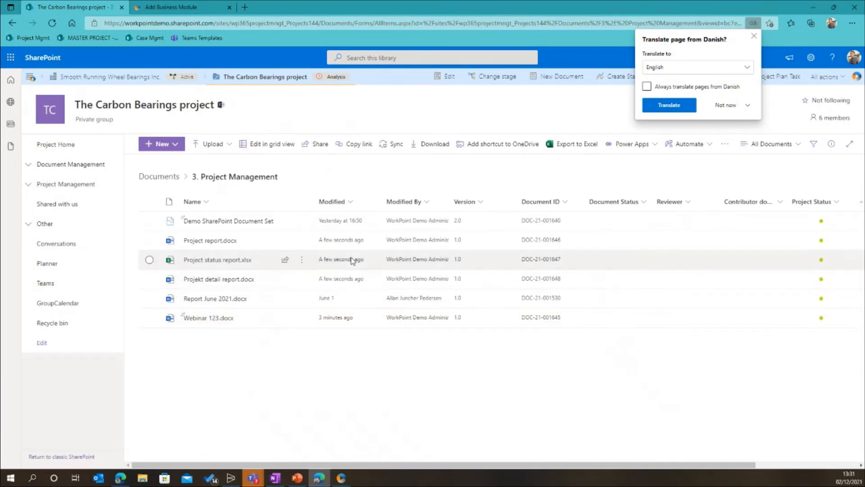
{"action": "left_click", "coordinate": [753, 35]}
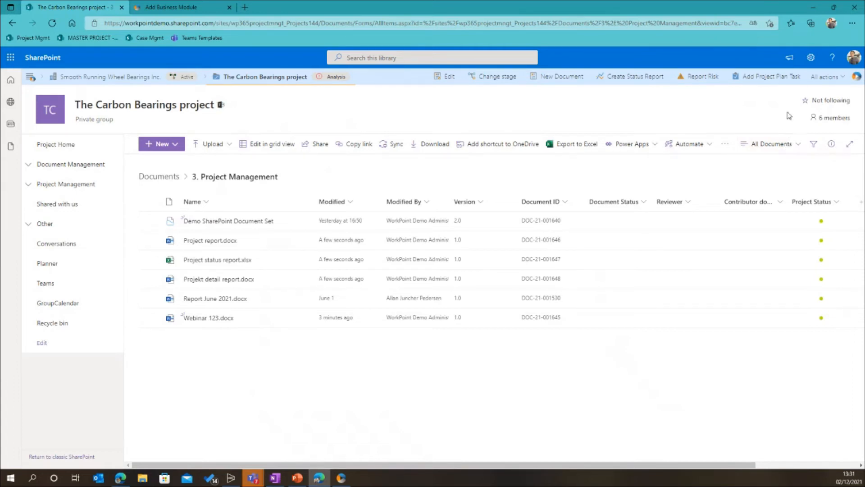
Start another document set and show the templates in the Details and descriptions group under Project documents
{"action": "left_click", "coordinate": [826, 84]}
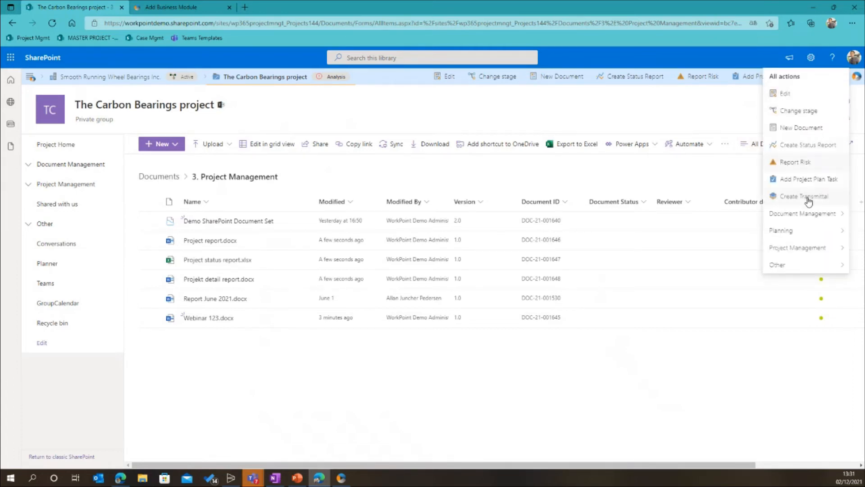
{"action": "mouse_move", "coordinate": [816, 213]}
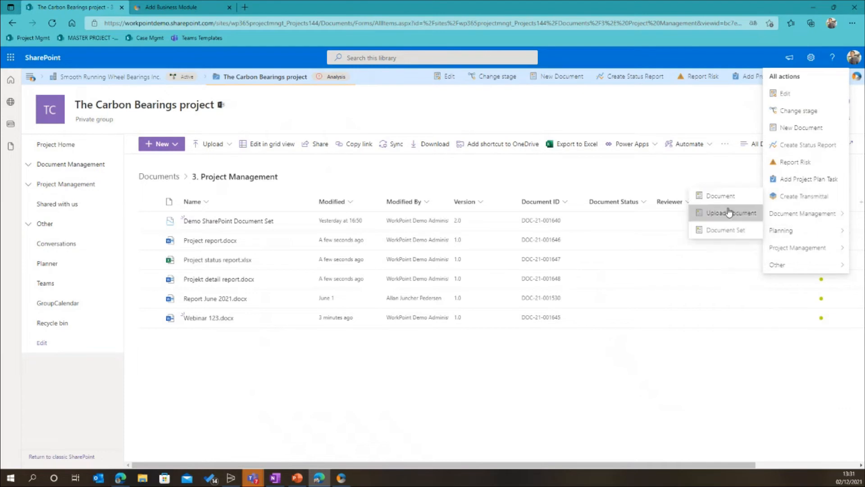
{"action": "left_click", "coordinate": [727, 230]}
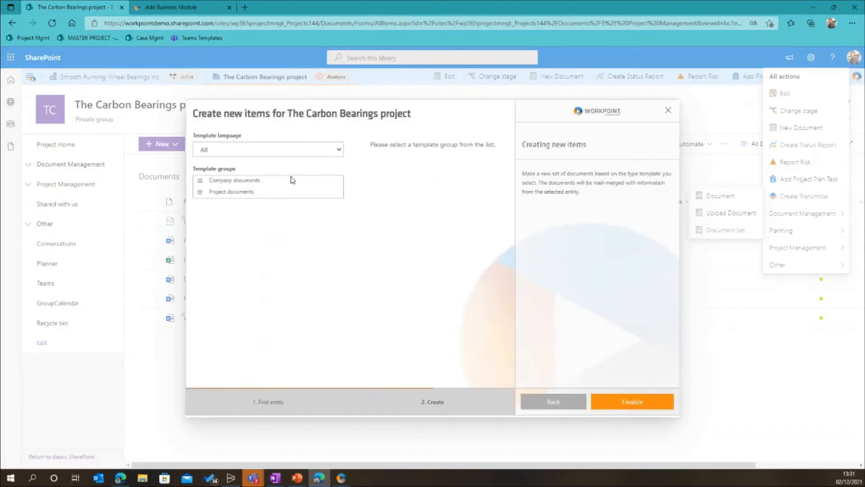
{"action": "left_click", "coordinate": [200, 193]}
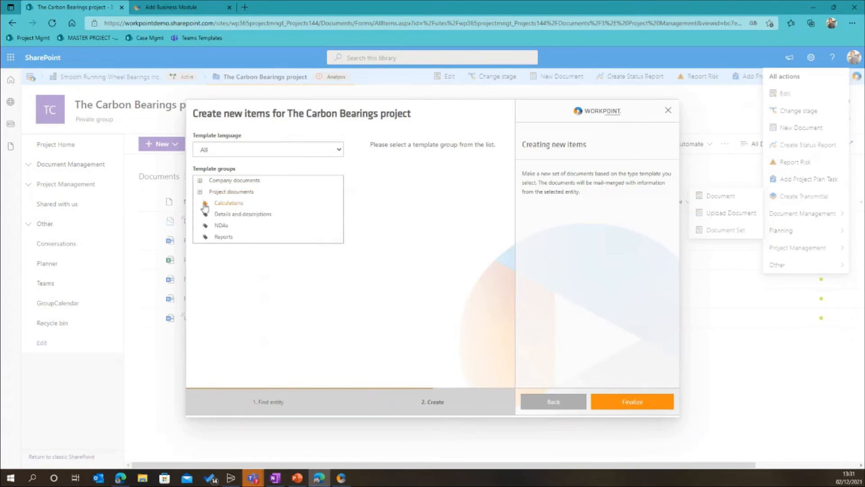
{"action": "left_click", "coordinate": [221, 237]}
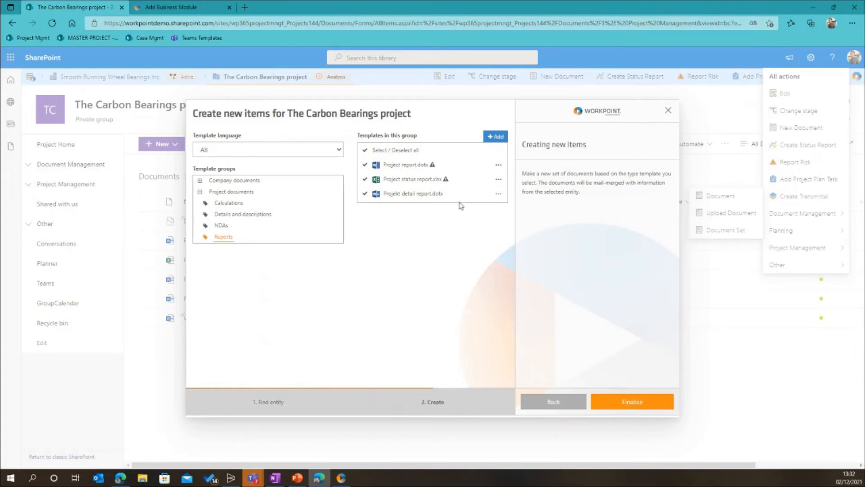
{"action": "left_click", "coordinate": [223, 204]}
{"action": "left_click", "coordinate": [225, 215]}
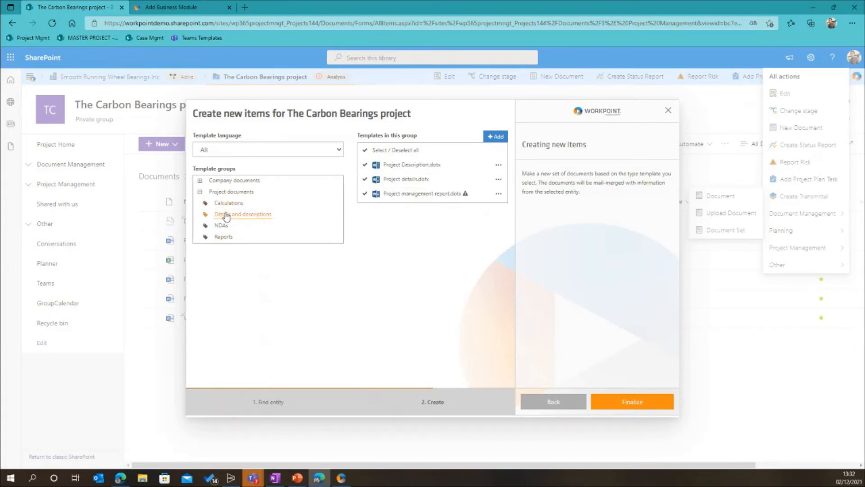
Search for uses of the Project Description template, filter them to docx files modified within one week, and exit without creating anything
{"action": "left_click", "coordinate": [498, 165]}
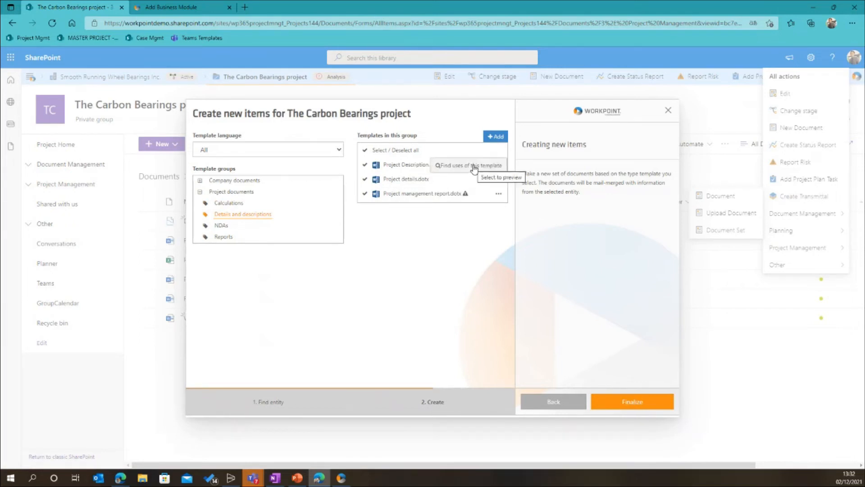
{"action": "left_click", "coordinate": [473, 166]}
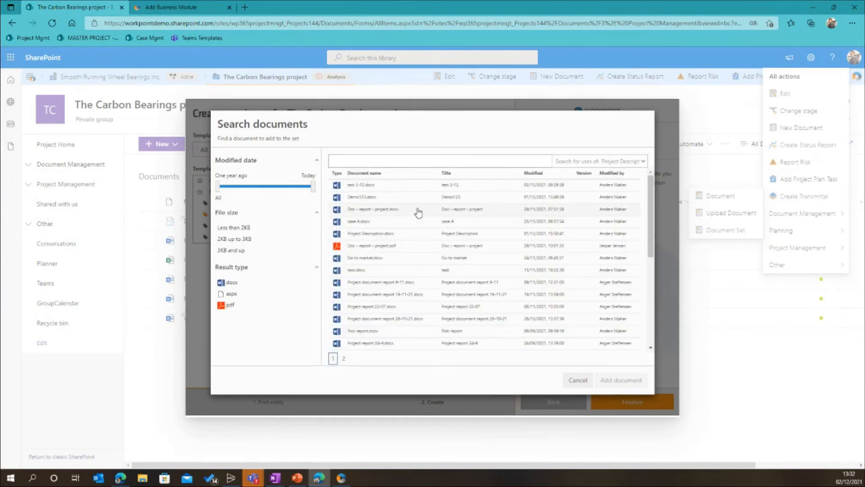
{"action": "scroll", "coordinate": [418, 212], "scroll_direction": "down", "scroll_amount": 10}
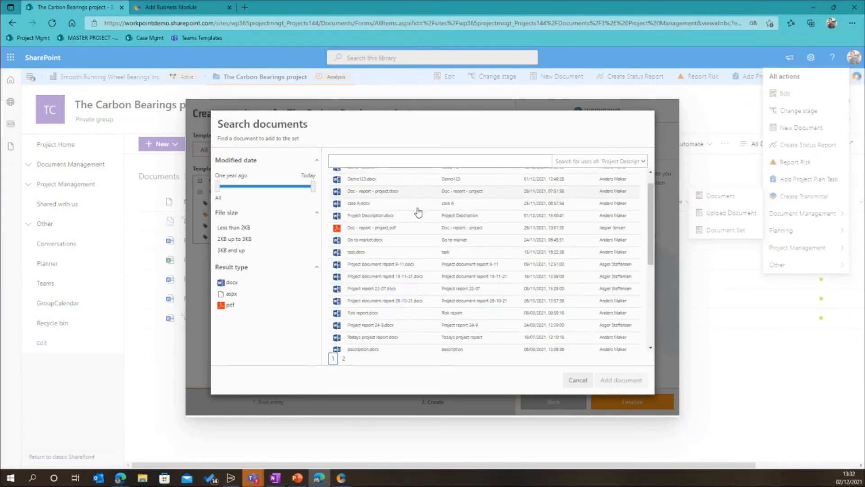
{"action": "scroll", "coordinate": [418, 211], "scroll_direction": "up", "scroll_amount": 10}
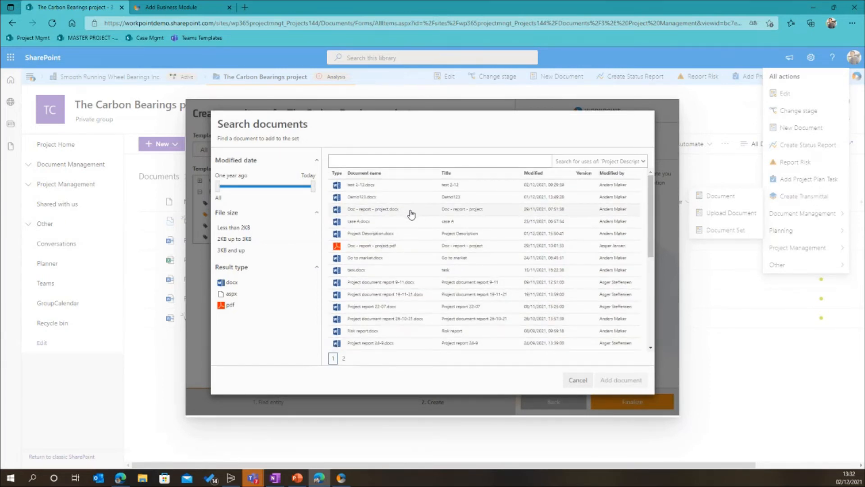
{"action": "left_click", "coordinate": [231, 283]}
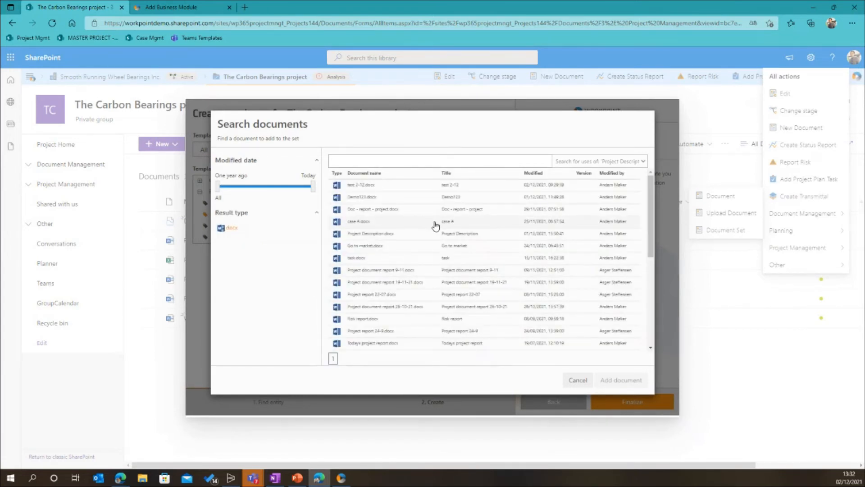
{"action": "scroll", "coordinate": [432, 224], "scroll_direction": "down", "scroll_amount": 3}
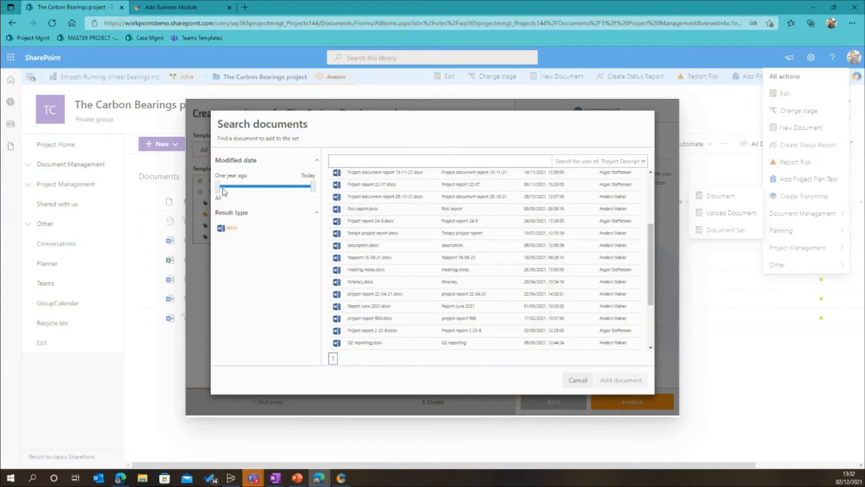
{"action": "left_click_drag", "start_coordinate": [221, 189], "coordinate": [275, 194]}
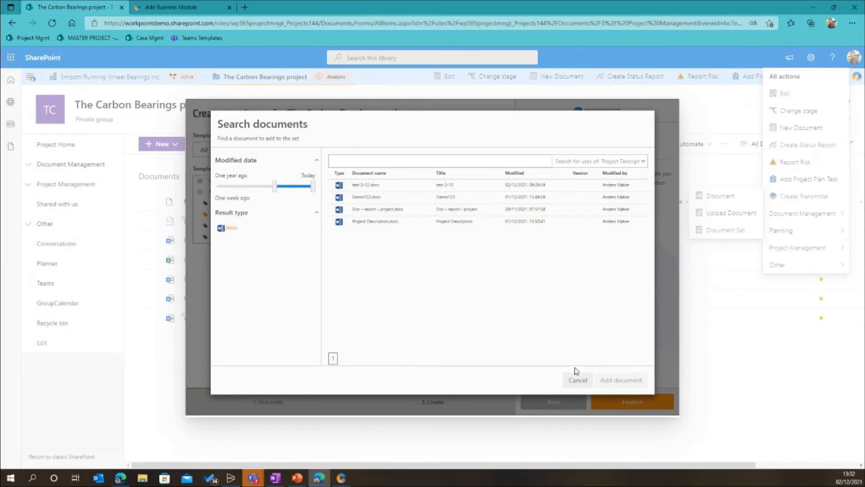
{"action": "left_click", "coordinate": [578, 381]}
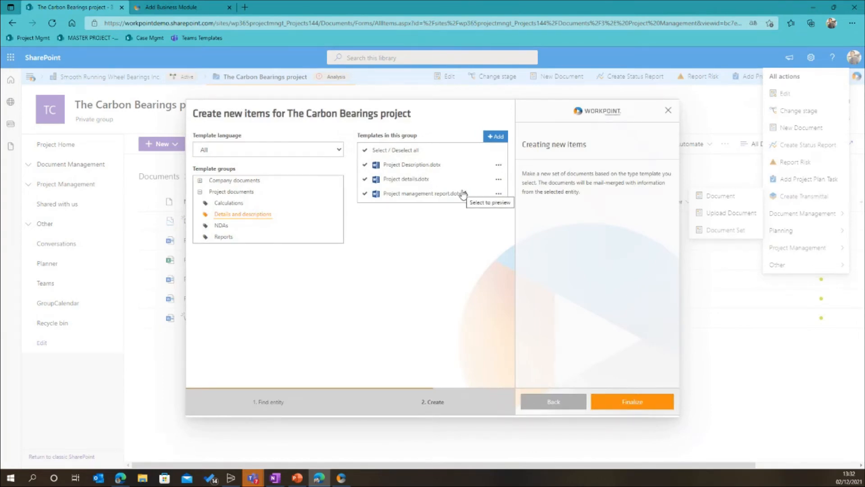
{"action": "left_click", "coordinate": [668, 113]}
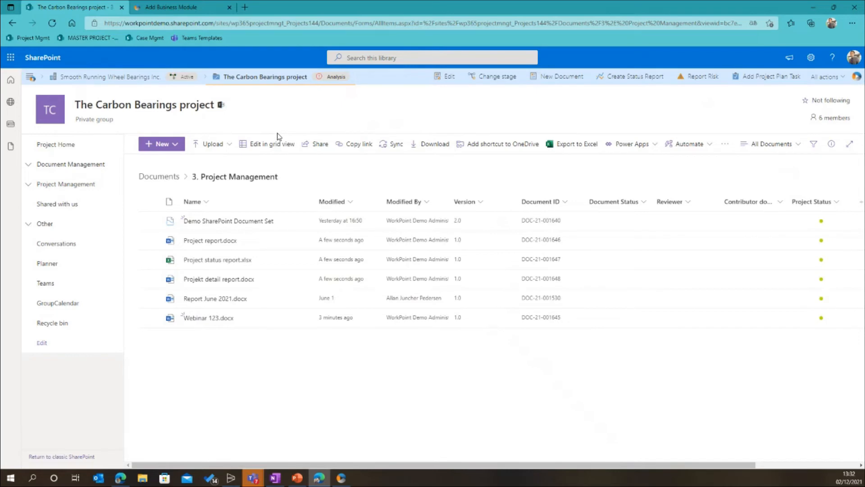
Switch to WorkPoint Express Desktop and start a document from template in the Documents of Financial Statement August 2020, naming it Demo 1234
{"action": "left_click", "coordinate": [340, 479]}
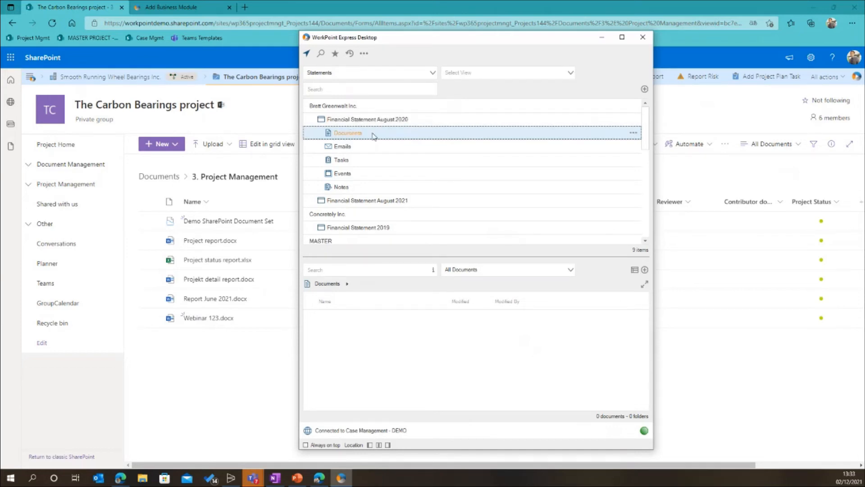
{"action": "left_click", "coordinate": [633, 133]}
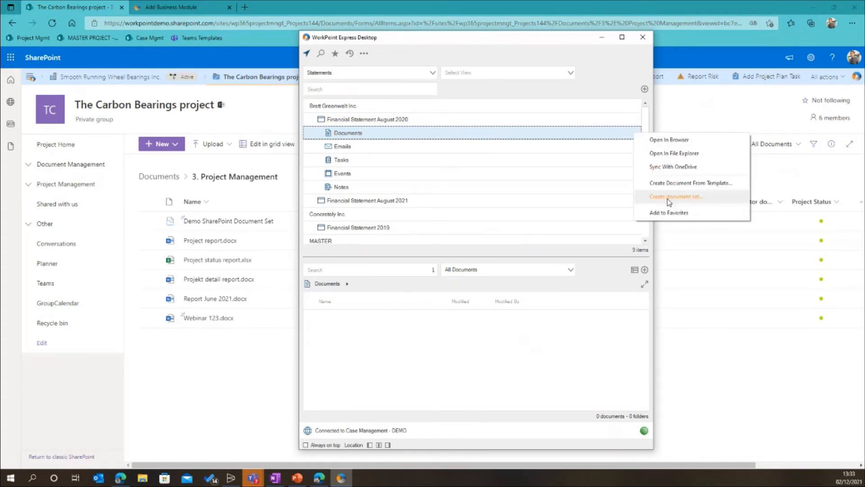
{"action": "left_click", "coordinate": [669, 183]}
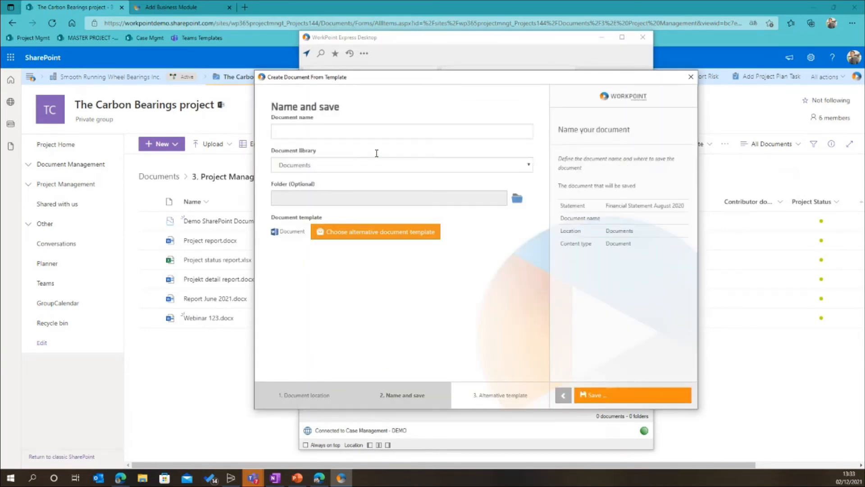
{"action": "left_click", "coordinate": [315, 133]}
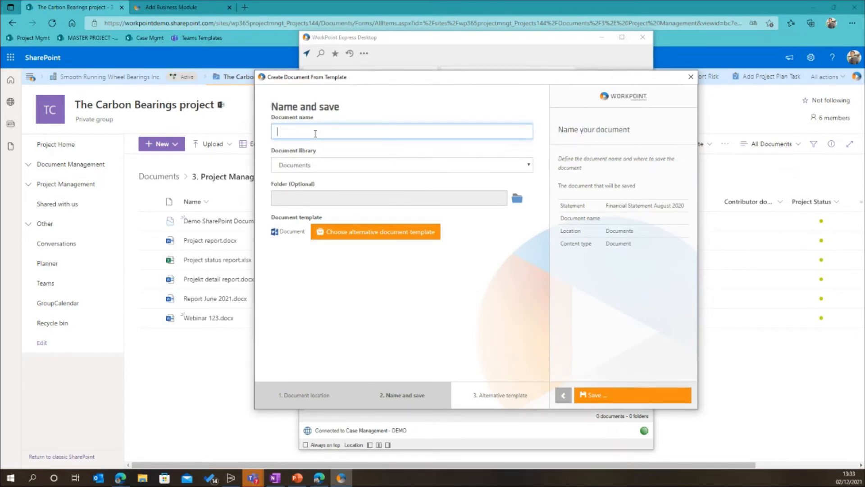
{"action": "type", "text": "Demo 1234"}
Check the optional save folder and alternative document templates, exit without saving the document, and return to the SharePoint library
{"action": "left_click", "coordinate": [517, 199]}
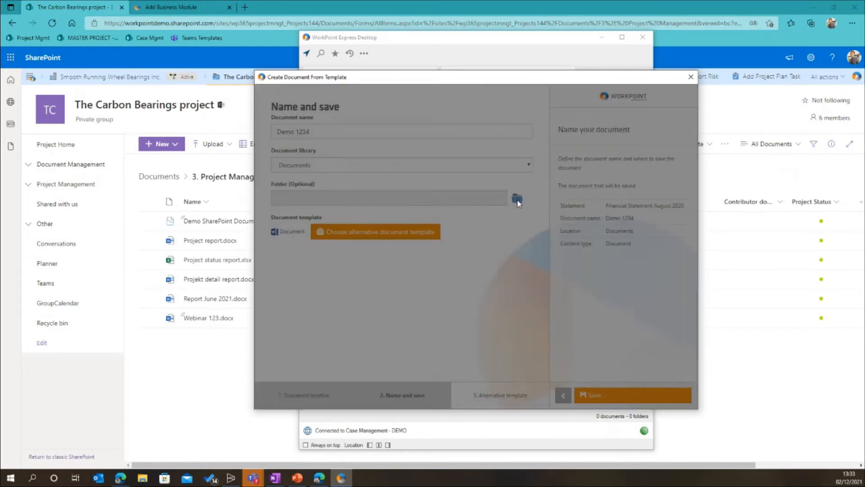
{"action": "left_click", "coordinate": [587, 167]}
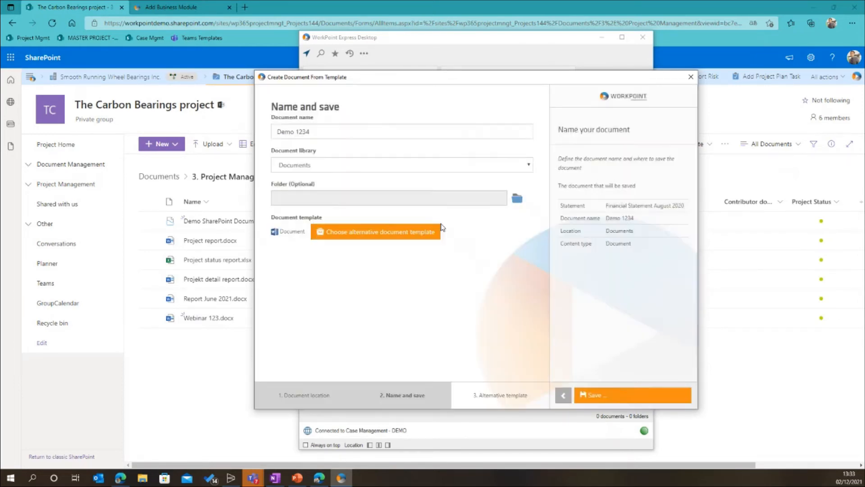
{"action": "left_click", "coordinate": [434, 232]}
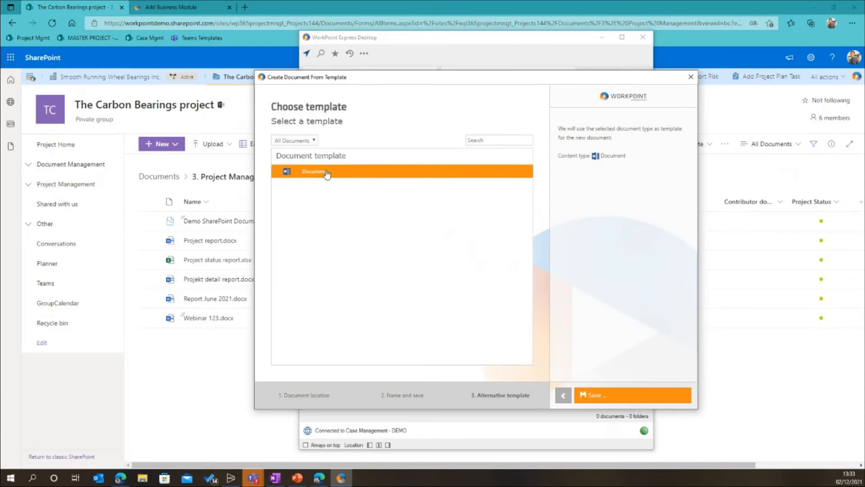
{"action": "left_click", "coordinate": [689, 79]}
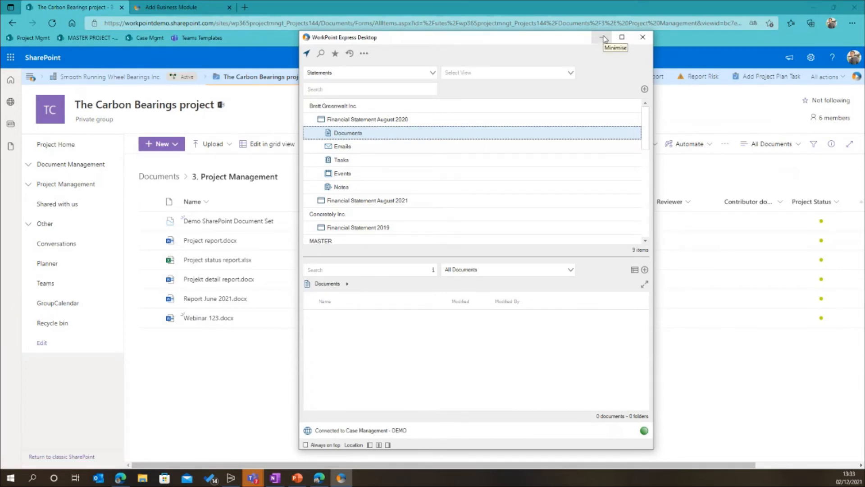
{"action": "left_click", "coordinate": [604, 39]}
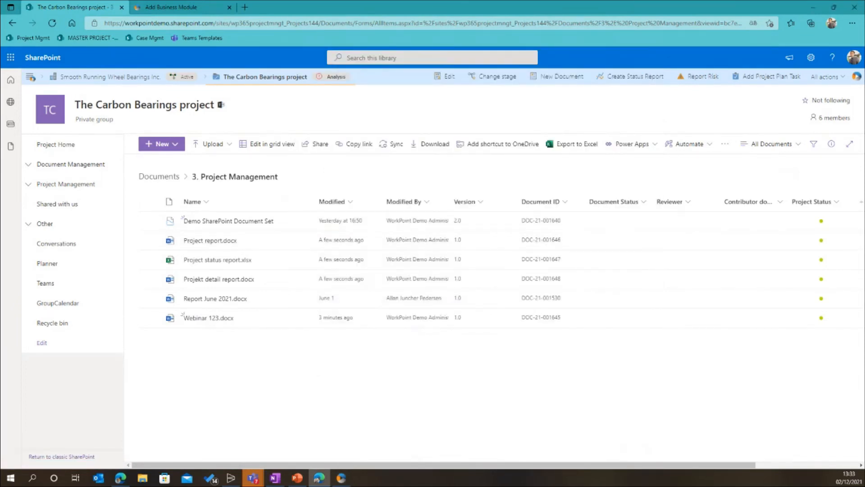
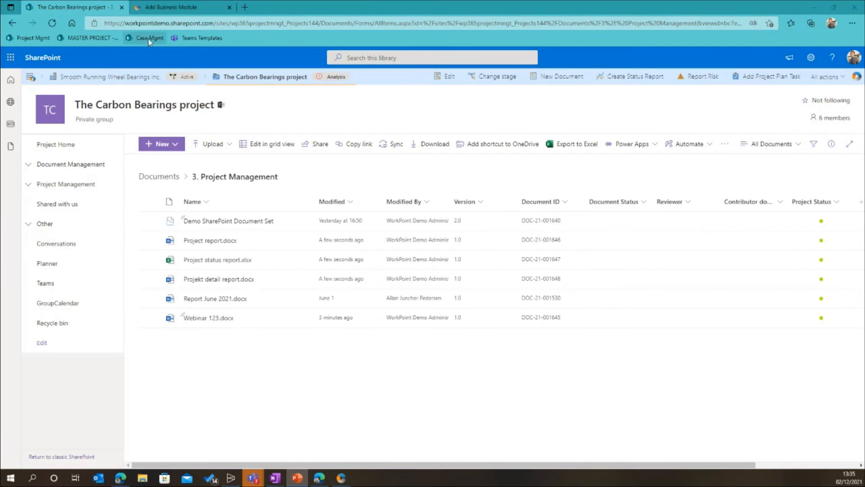
Go to the case management solution, list its Cases and open the Revision 2021 case site at its Case Tasks overview
{"action": "left_click", "coordinate": [149, 39]}
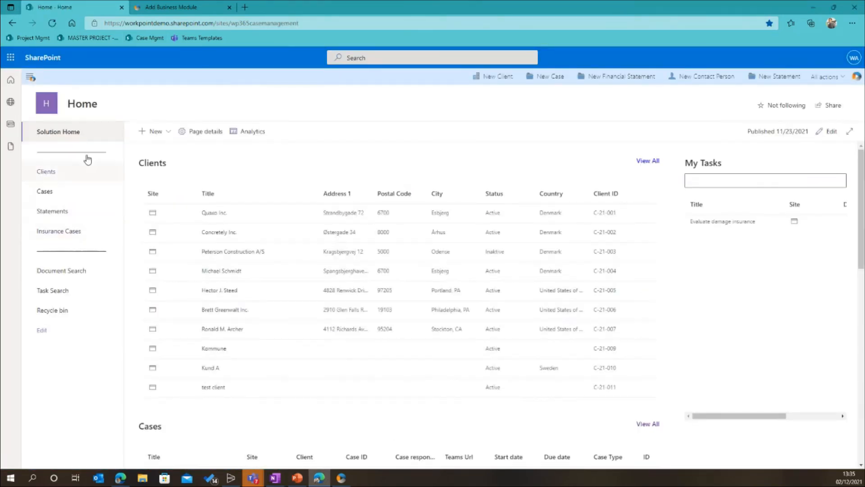
{"action": "left_click", "coordinate": [29, 80]}
{"action": "left_click", "coordinate": [62, 127]}
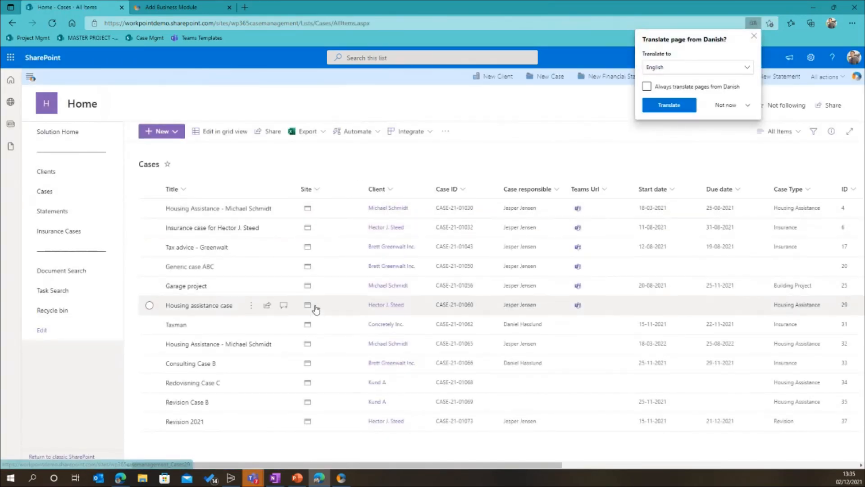
{"action": "left_click", "coordinate": [307, 422]}
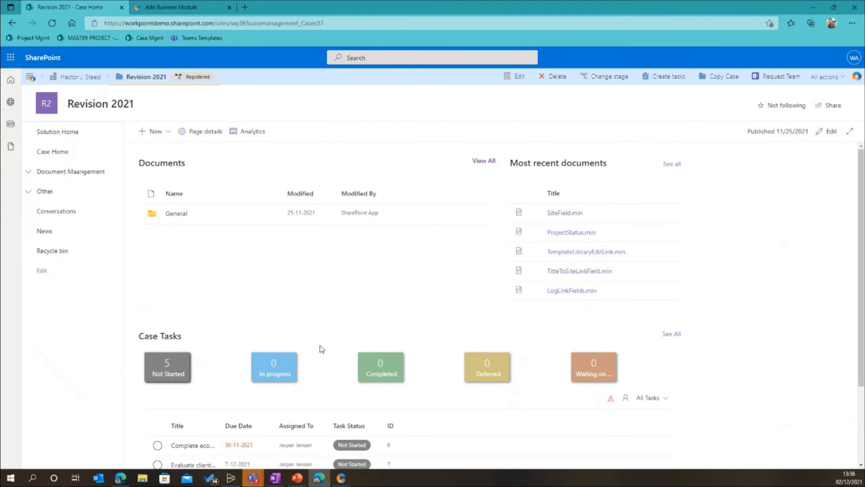
{"action": "scroll", "coordinate": [318, 337], "scroll_direction": "down", "scroll_amount": 2}
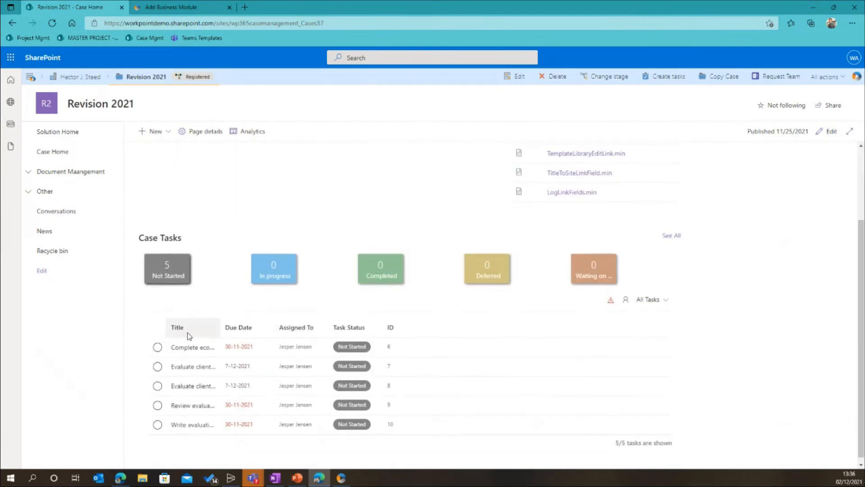
Delete all items from the Tasks list of the Revision 2021 case
{"action": "left_click", "coordinate": [29, 192]}
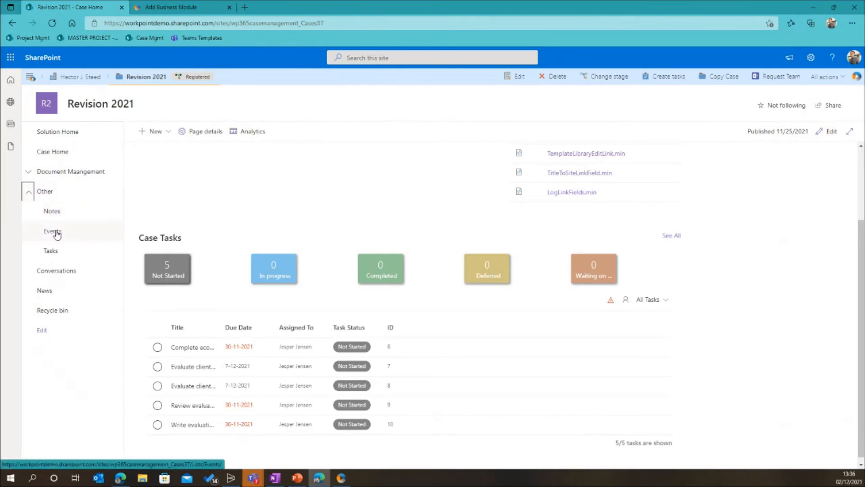
{"action": "left_click", "coordinate": [53, 251]}
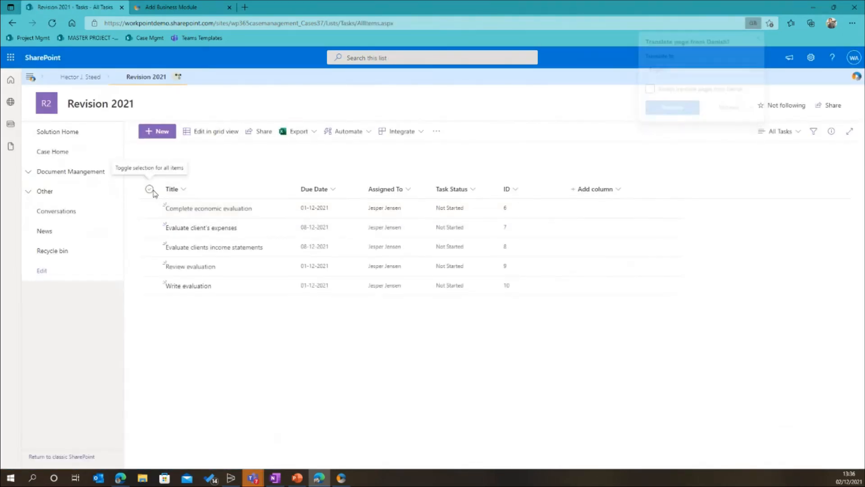
{"action": "left_click", "coordinate": [149, 189]}
{"action": "left_click", "coordinate": [291, 131]}
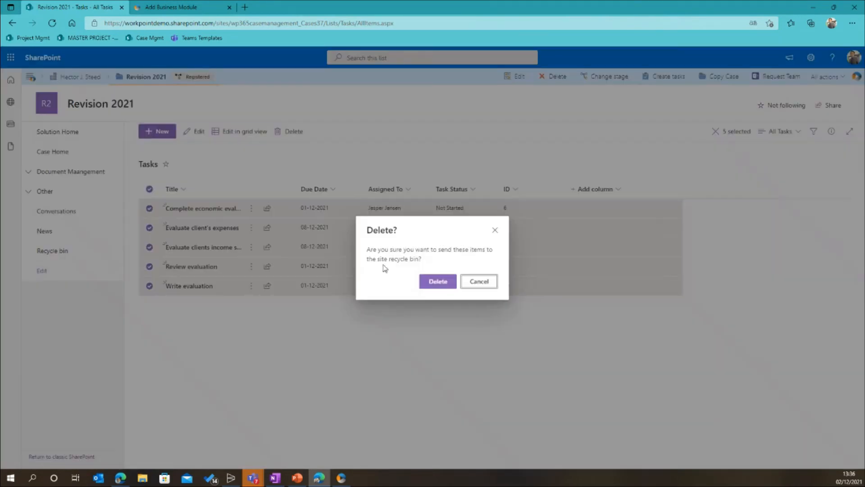
{"action": "left_click", "coordinate": [433, 280]}
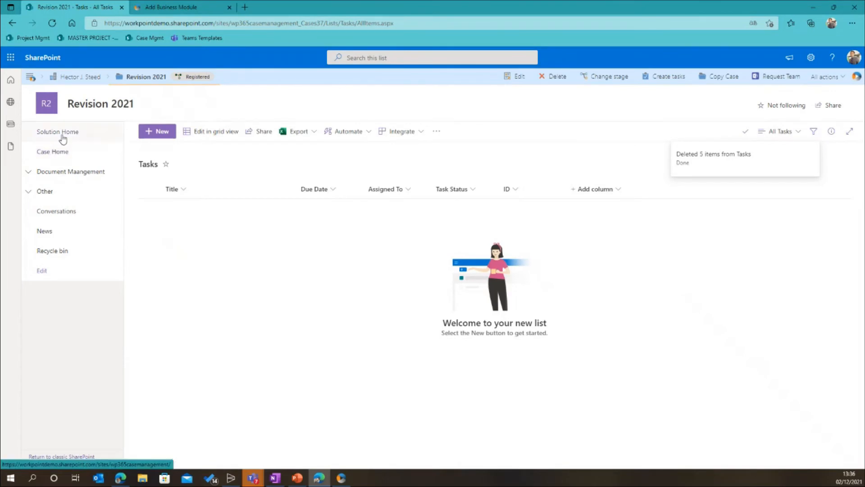
Return to the case home, check the templates offered by Create tasks for Revision 2021, and exit without creating anything
{"action": "left_click", "coordinate": [59, 151]}
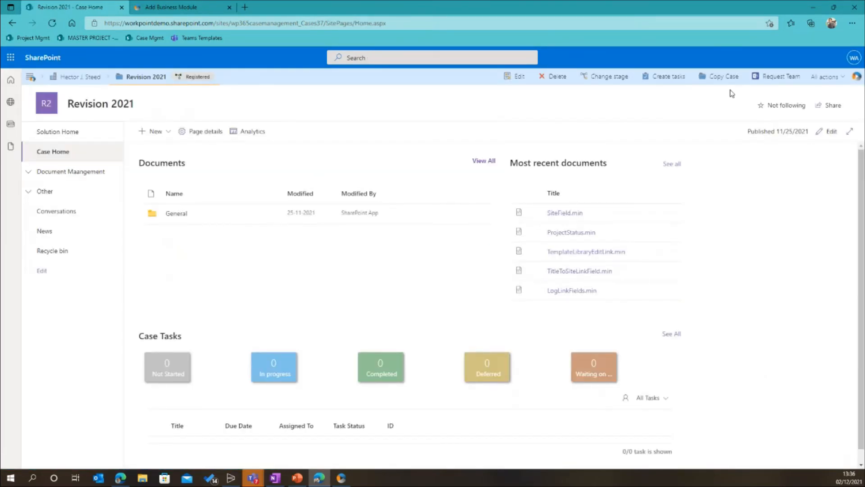
{"action": "left_click", "coordinate": [654, 78]}
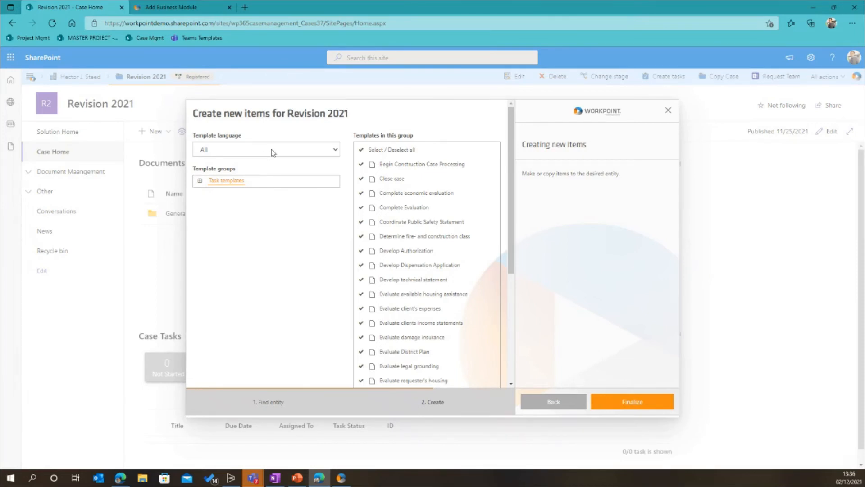
{"action": "left_click", "coordinate": [668, 113]}
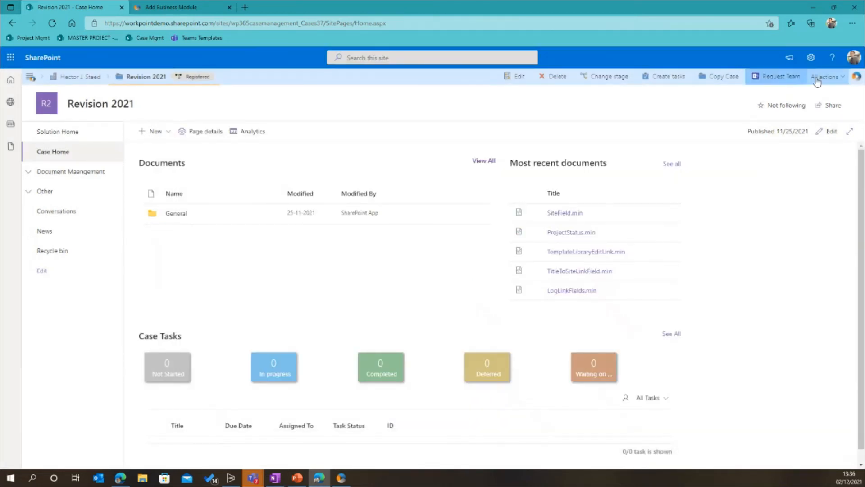
Go back to the WorkPoint solution home and open its Task Template Library list
{"action": "left_click", "coordinate": [30, 76]}
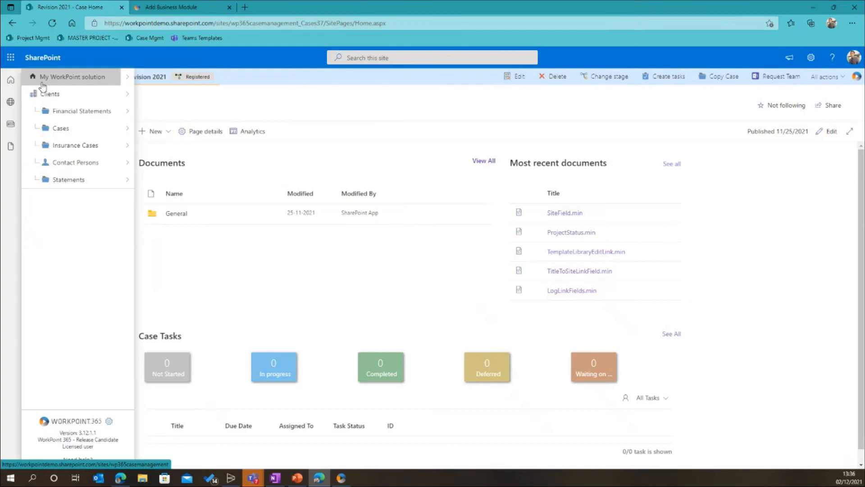
{"action": "left_click", "coordinate": [71, 83]}
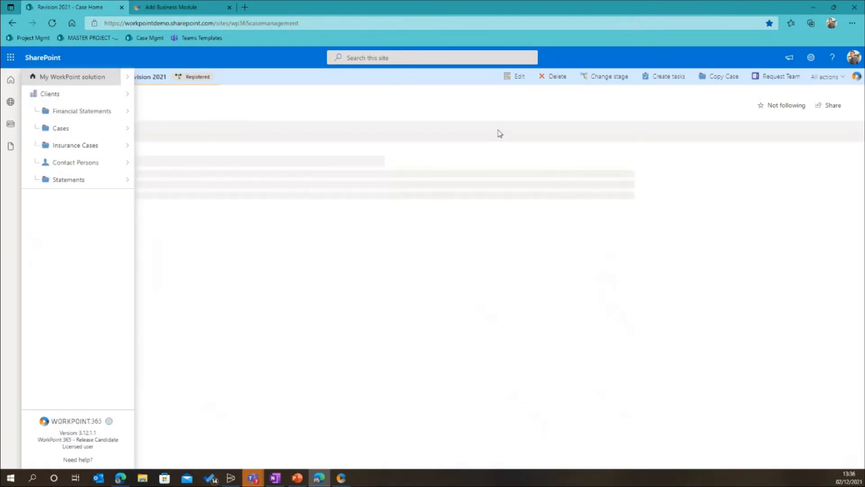
{"action": "left_click", "coordinate": [832, 78]}
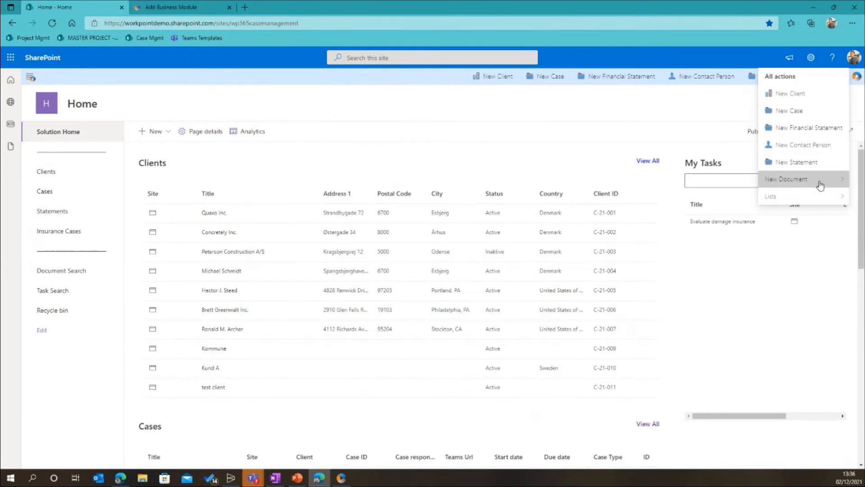
{"action": "mouse_move", "coordinate": [822, 199]}
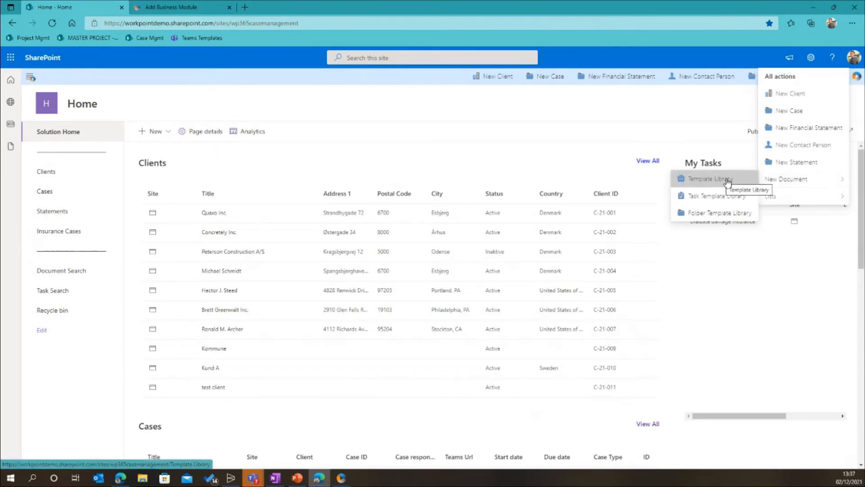
{"action": "left_click", "coordinate": [711, 201]}
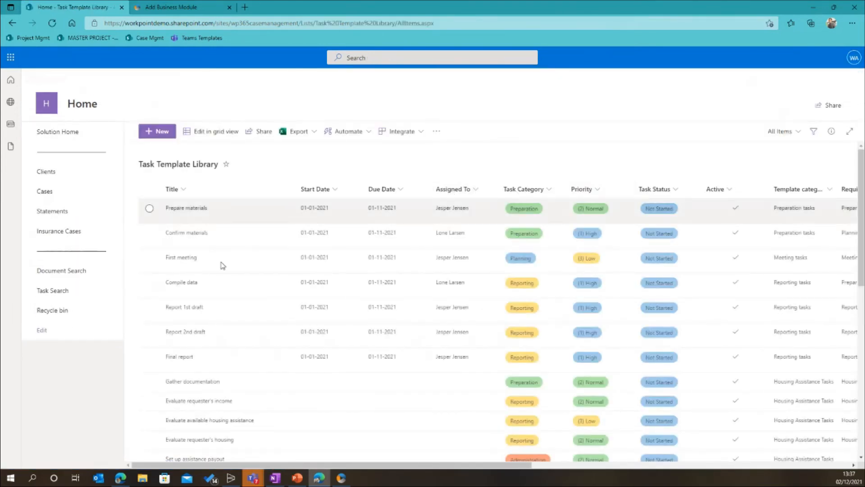
Review the task templates and their columns, and filter the library by Business module support to Cases
{"action": "scroll", "coordinate": [225, 293], "scroll_direction": "down", "scroll_amount": 10}
{"action": "scroll", "coordinate": [325, 303], "scroll_direction": "down", "scroll_amount": 3}
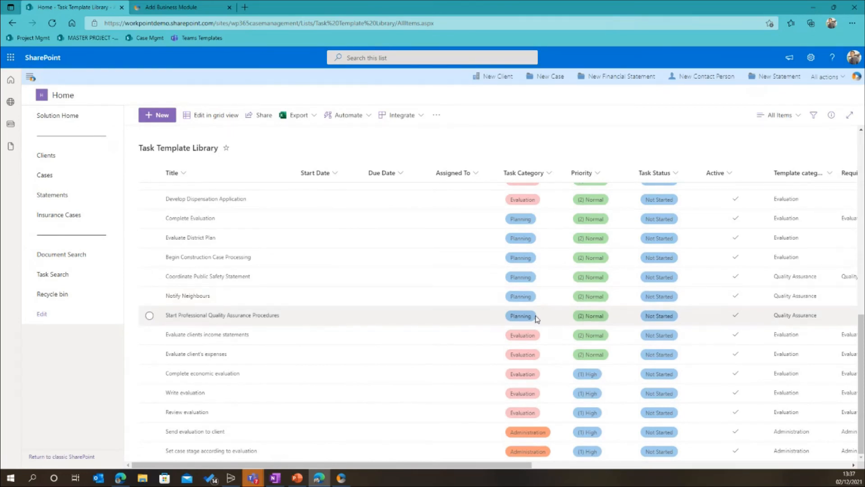
{"action": "scroll", "coordinate": [723, 307], "scroll_direction": "up", "scroll_amount": 10}
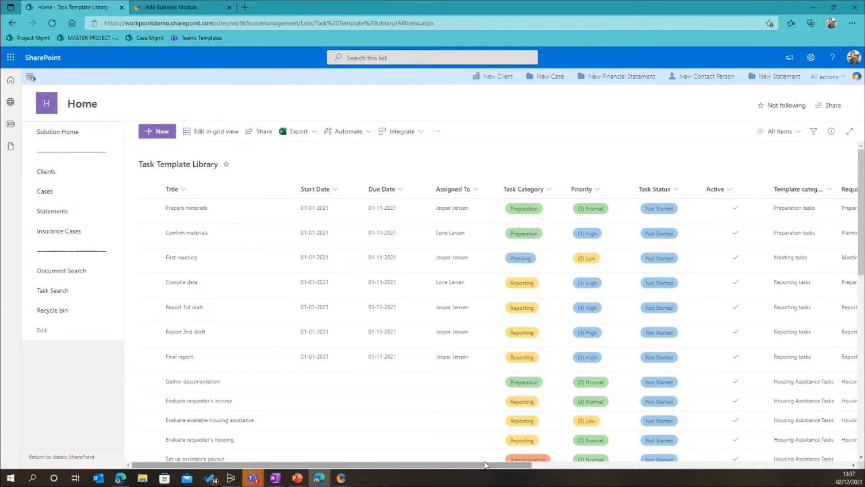
{"action": "left_click_drag", "start_coordinate": [486, 467], "coordinate": [651, 473]}
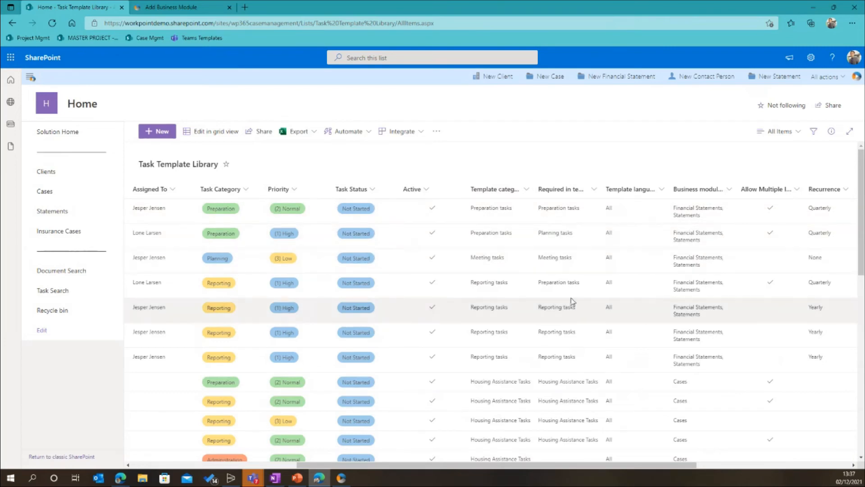
{"action": "left_click", "coordinate": [728, 191]}
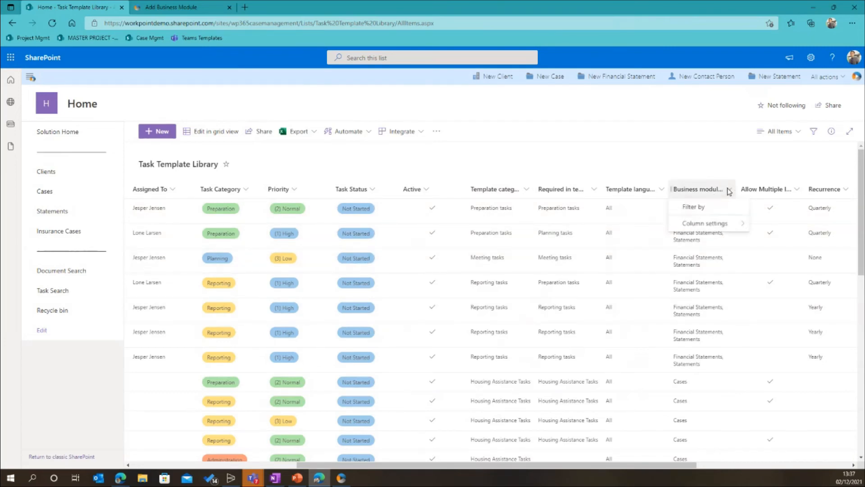
{"action": "left_click", "coordinate": [718, 204]}
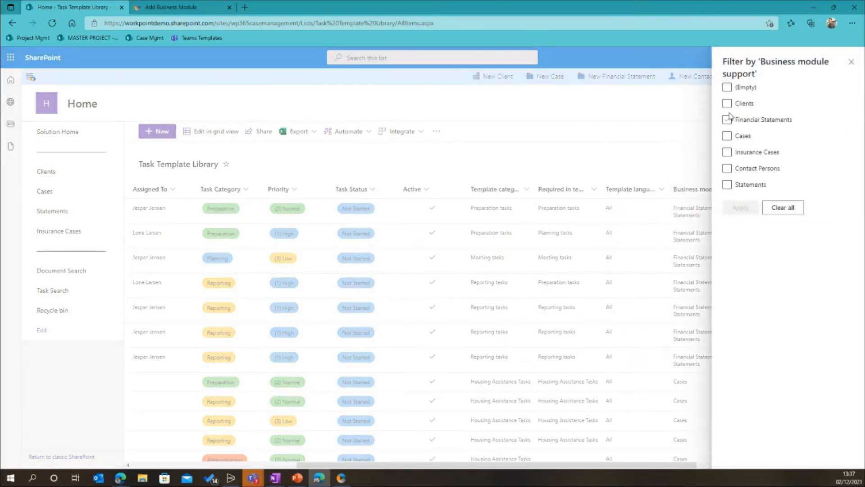
{"action": "left_click", "coordinate": [727, 135]}
{"action": "left_click", "coordinate": [741, 207]}
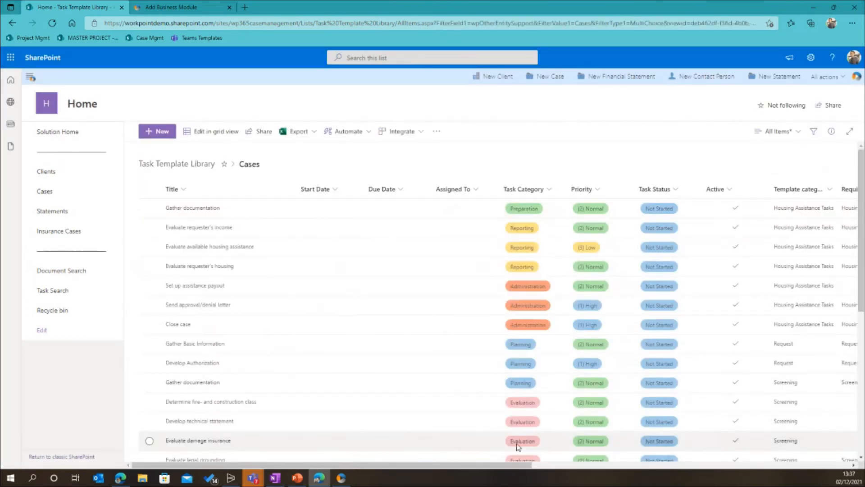
Narrow the Cases task templates to the Request template category and review the matching titles
{"action": "left_click_drag", "start_coordinate": [507, 466], "coordinate": [652, 466]}
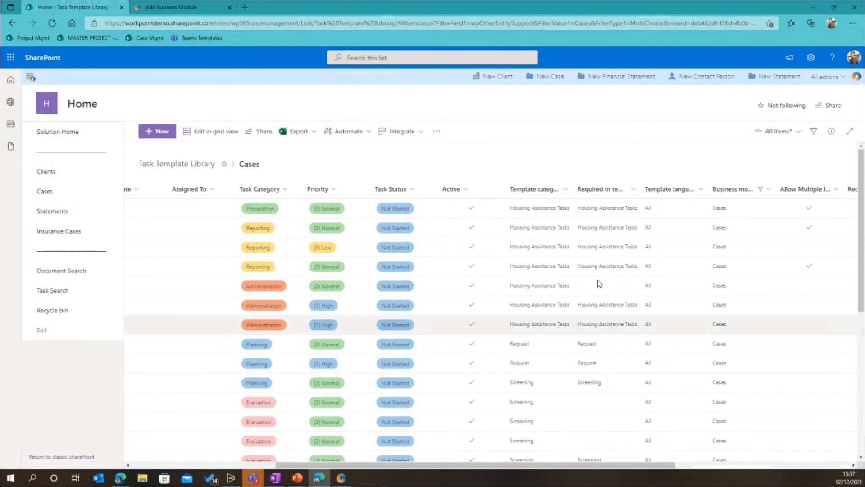
{"action": "left_click", "coordinate": [564, 190]}
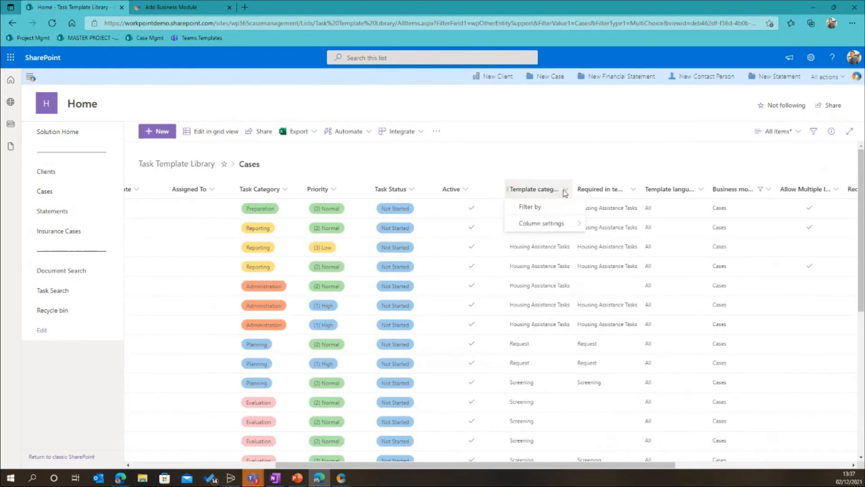
{"action": "left_click", "coordinate": [527, 207]}
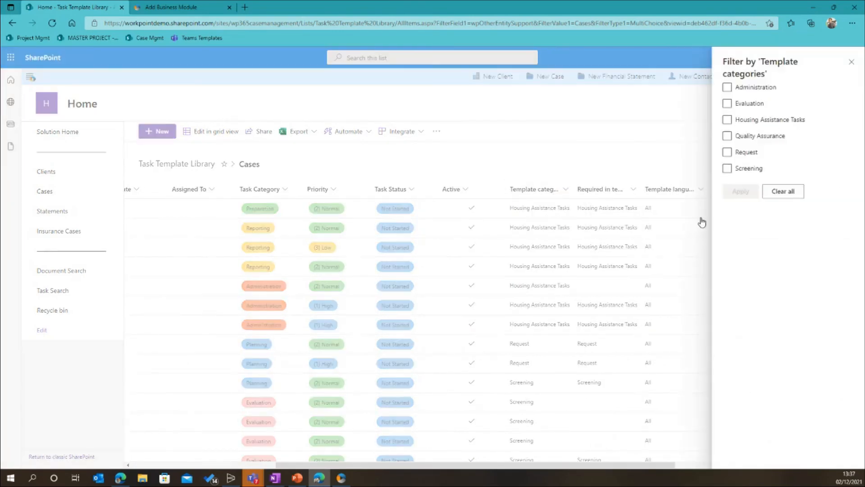
{"action": "left_click", "coordinate": [730, 154]}
{"action": "left_click", "coordinate": [739, 192]}
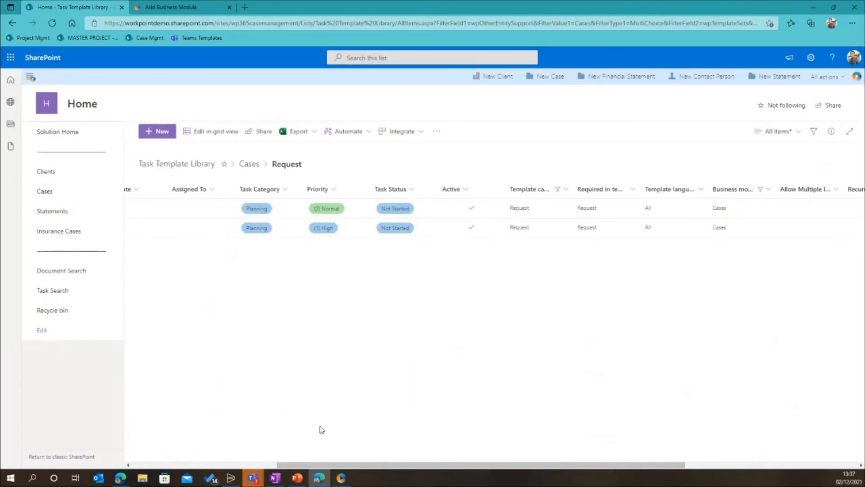
{"action": "left_click", "coordinate": [227, 468]}
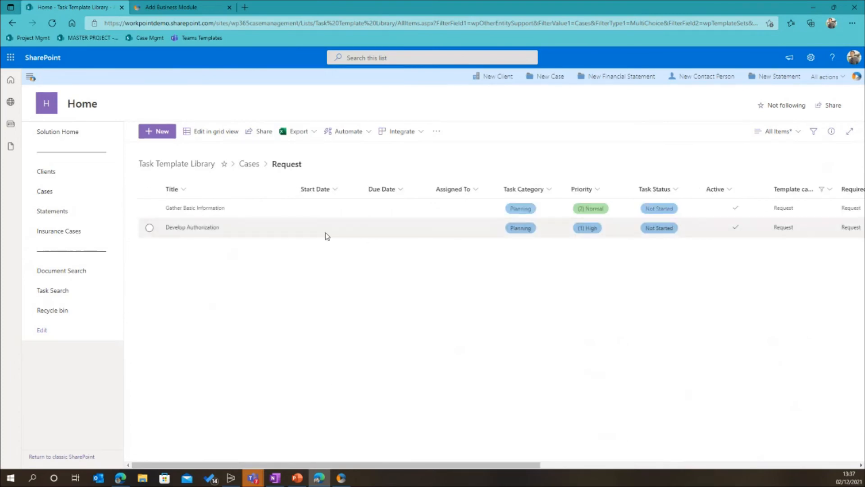
Clear the template filters and examine the business module, Allow Multiple, Recurrence, Offset Days and Offset Months columns
{"action": "left_click", "coordinate": [186, 170]}
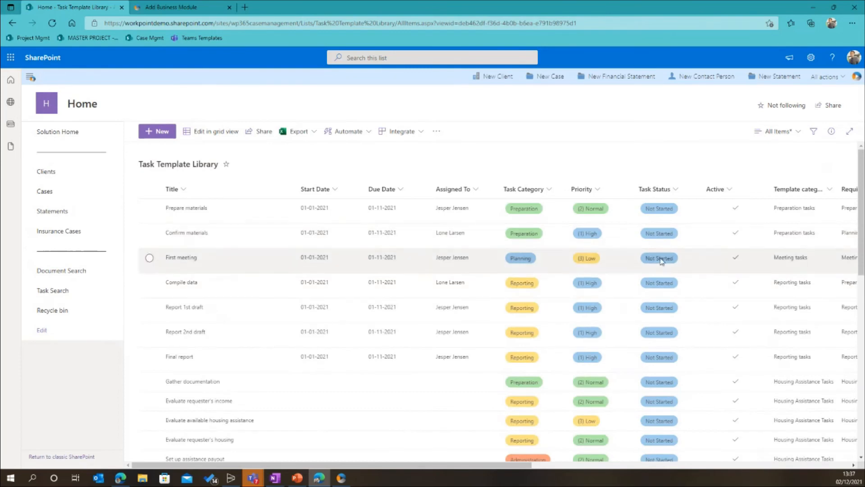
{"action": "scroll", "coordinate": [660, 261], "scroll_direction": "down", "scroll_amount": 3}
{"action": "scroll", "coordinate": [661, 262], "scroll_direction": "up", "scroll_amount": 5}
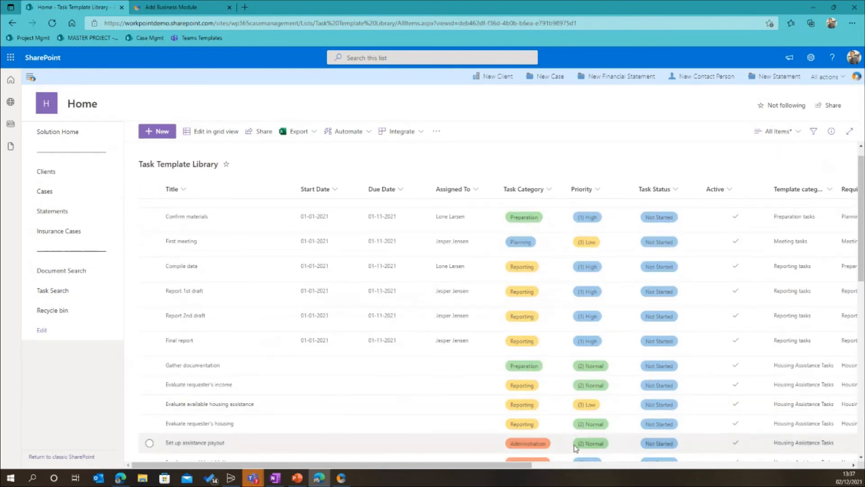
{"action": "left_click_drag", "start_coordinate": [518, 466], "coordinate": [817, 469]}
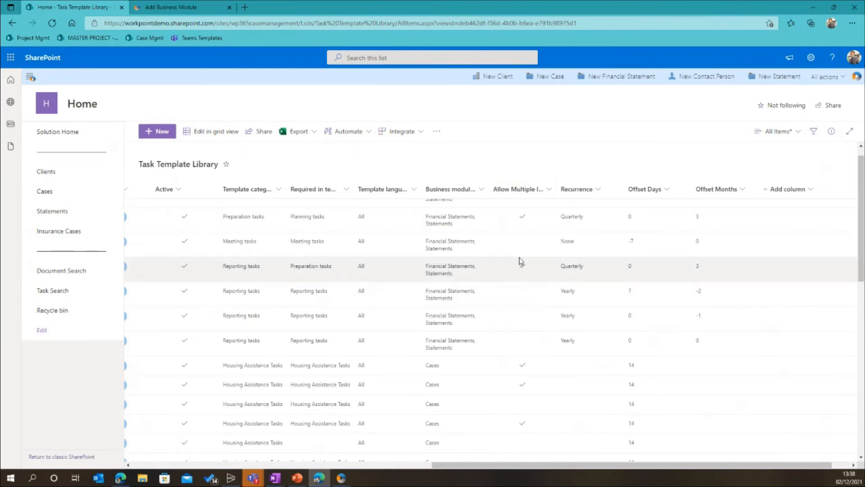
{"action": "scroll", "coordinate": [385, 468], "scroll_direction": "left", "scroll_amount": 1}
{"action": "left_click", "coordinate": [385, 467]}
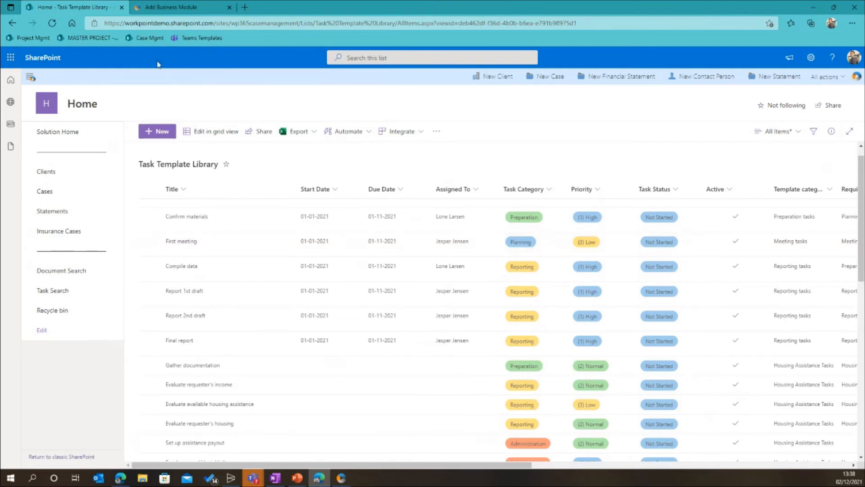
Open the Revision 2021 case site from the Cases business module list
{"action": "left_click", "coordinate": [31, 78]}
{"action": "left_click", "coordinate": [60, 128]}
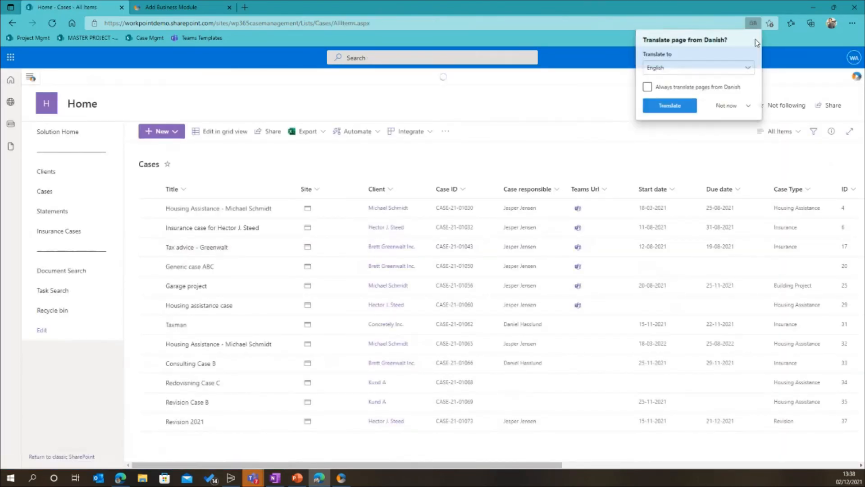
{"action": "left_click", "coordinate": [308, 422]}
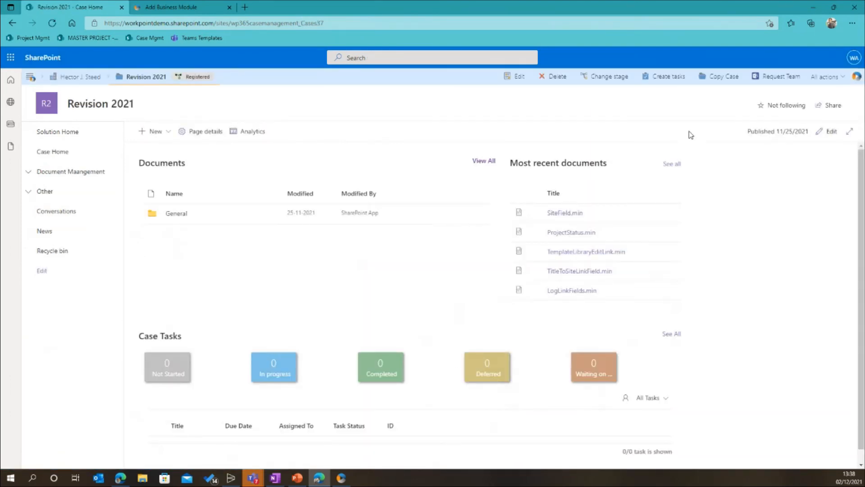
Start creating tasks for Revision 2021 and review the templates under Insurance Case Tasks (Administration, Evaluation) and Housing Assistance Tasks
{"action": "left_click", "coordinate": [659, 81]}
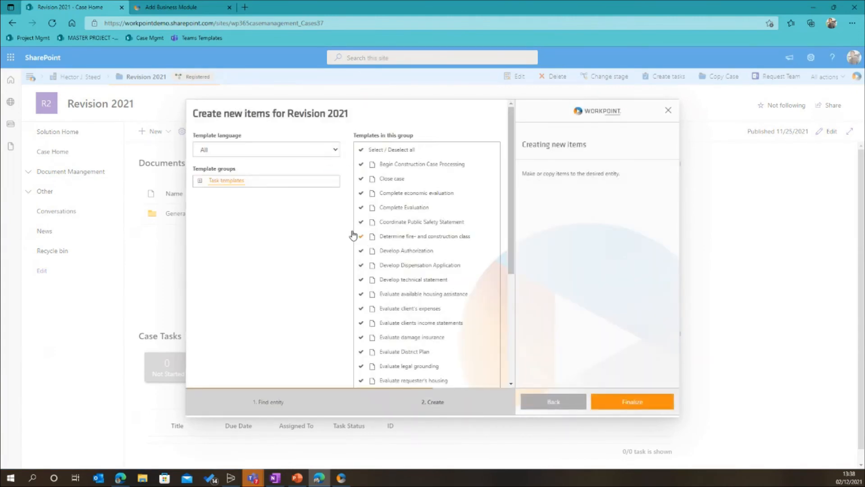
{"action": "left_click", "coordinate": [200, 182]}
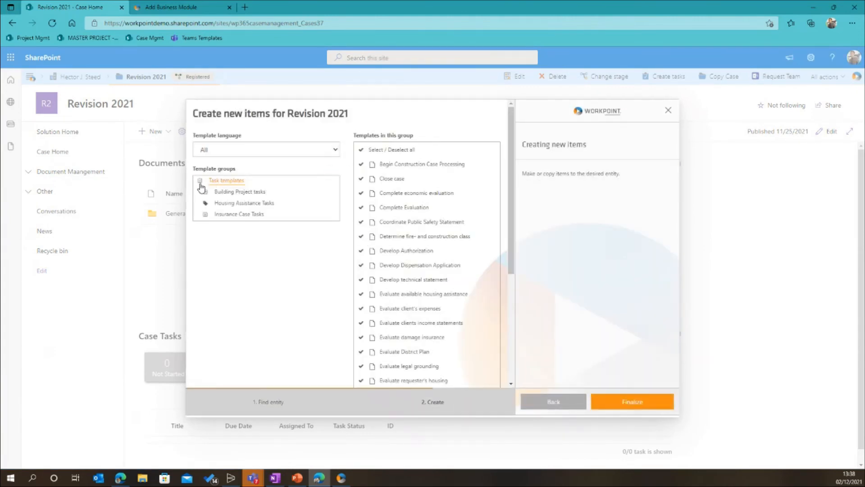
{"action": "left_click", "coordinate": [206, 214]}
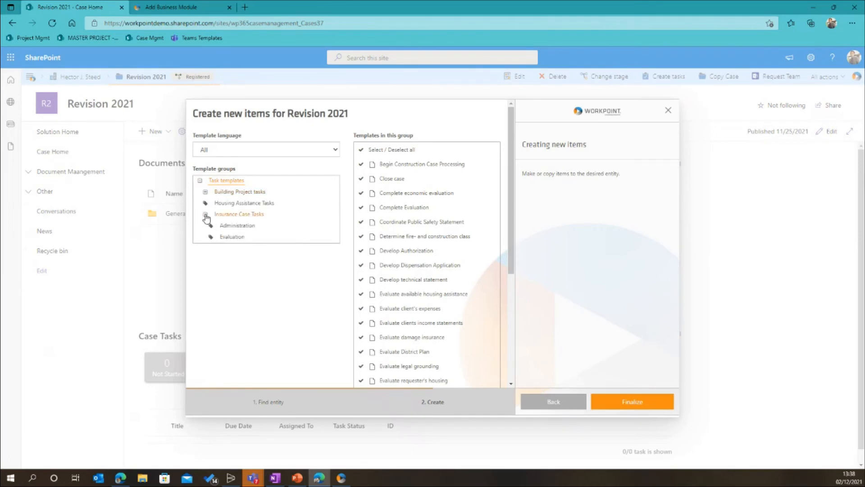
{"action": "left_click", "coordinate": [236, 227]}
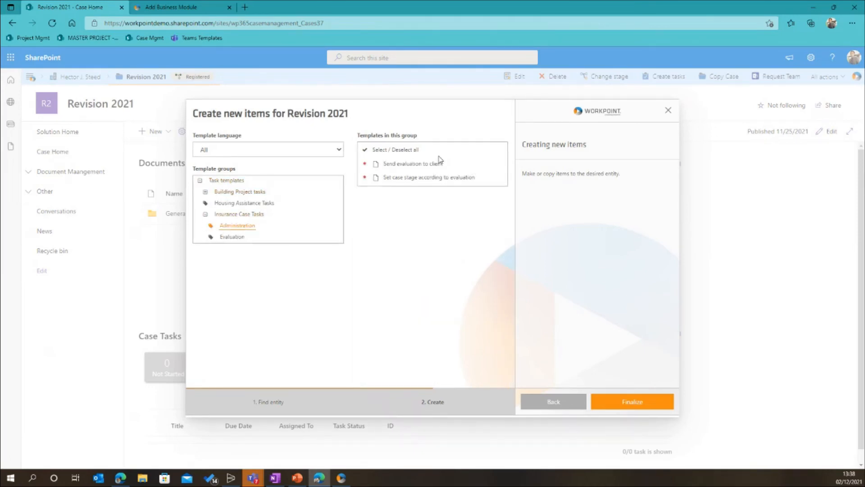
{"action": "left_click", "coordinate": [250, 237]}
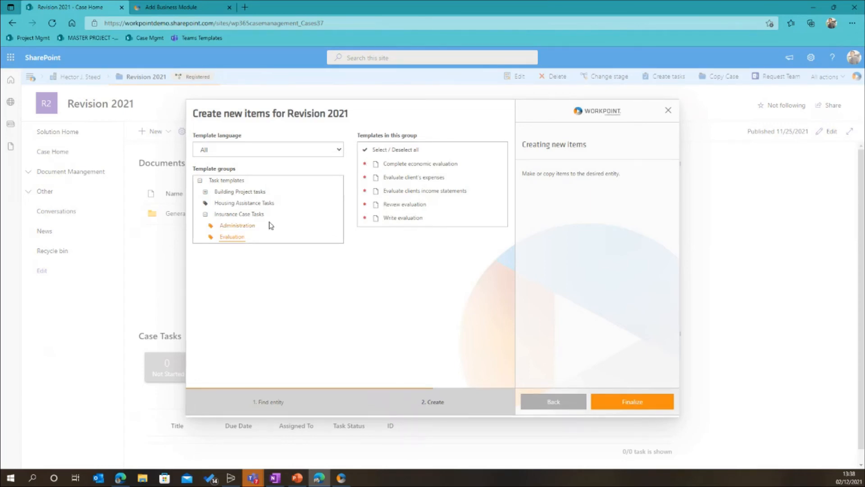
{"action": "left_click", "coordinate": [238, 225]}
{"action": "left_click", "coordinate": [271, 204]}
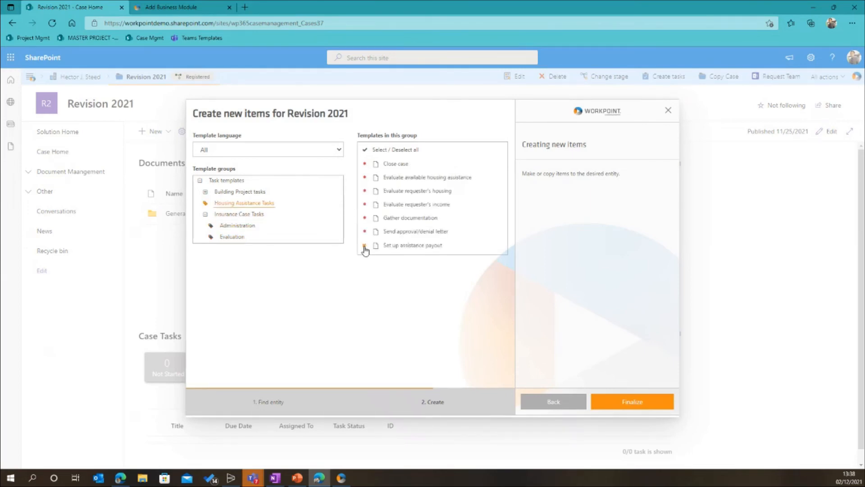
Create all tasks from the Evaluation template group with their default names and save them to the case's Tasks list
{"action": "left_click", "coordinate": [243, 237]}
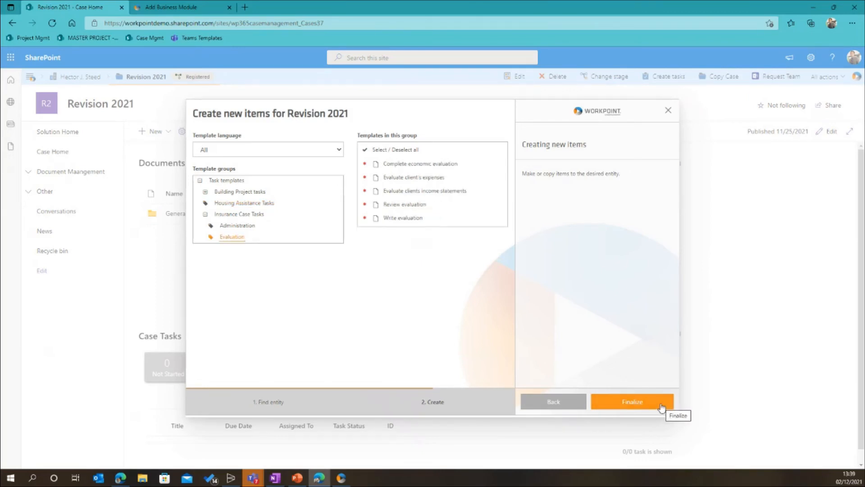
{"action": "left_click", "coordinate": [648, 407]}
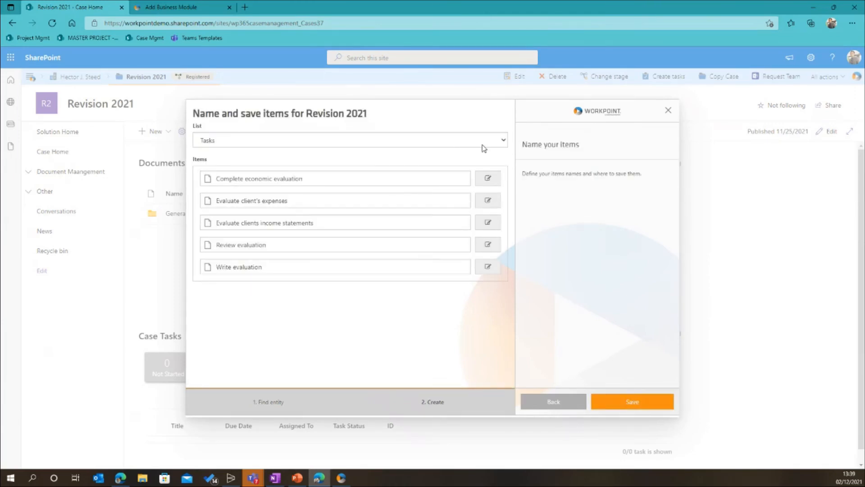
{"action": "left_click", "coordinate": [632, 402]}
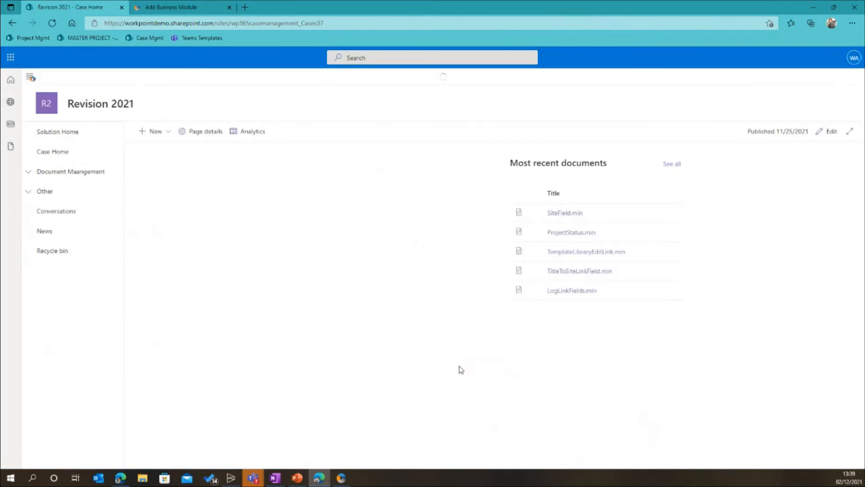
Review the case tasks with their due dates and assignees, and check the stage and details of the Revision 2021 case
{"action": "scroll", "coordinate": [434, 377], "scroll_direction": "down", "scroll_amount": 2}
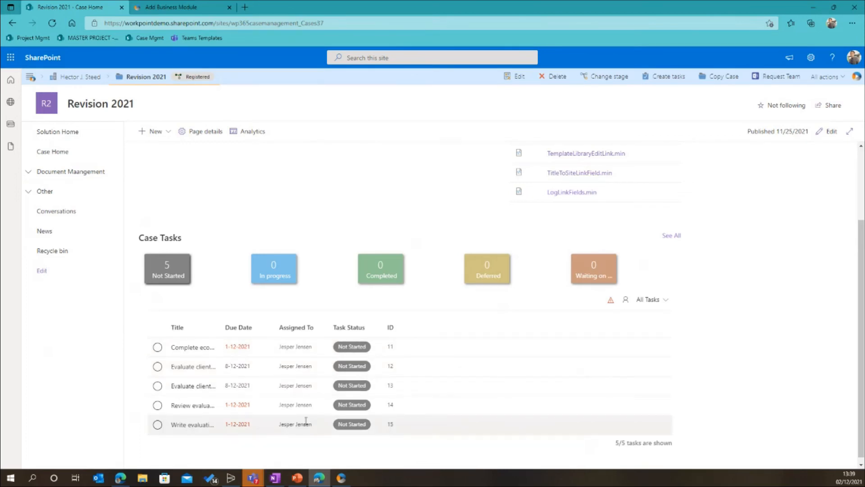
{"action": "left_click", "coordinate": [179, 81]}
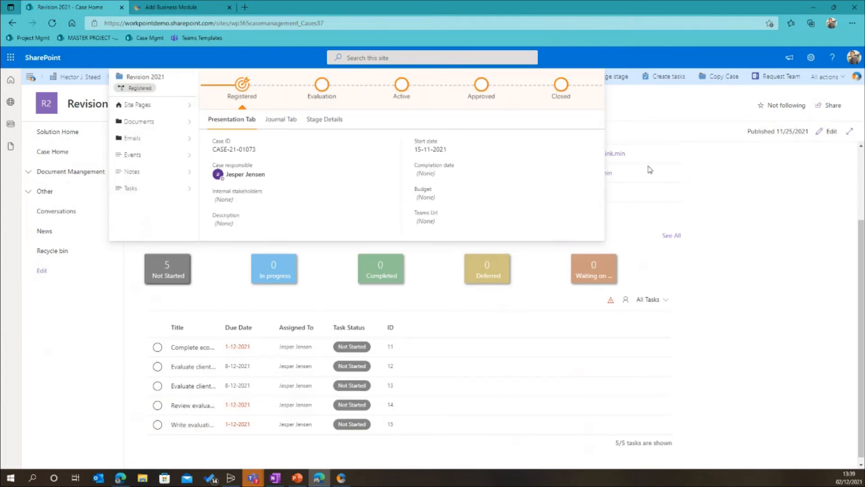
{"action": "left_click", "coordinate": [784, 214]}
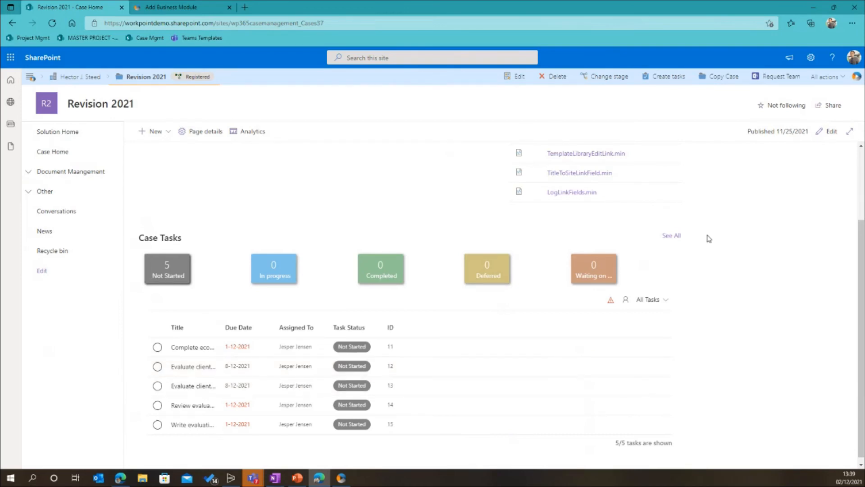
{"action": "left_click", "coordinate": [176, 11]}
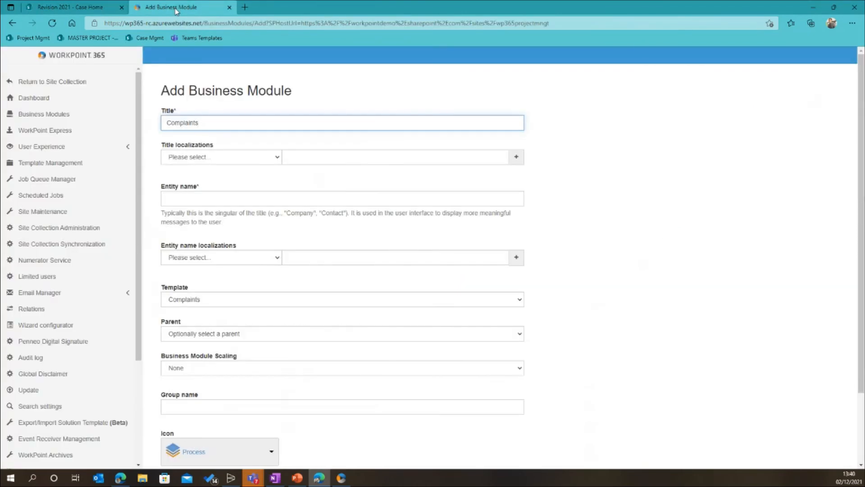
{"action": "left_click", "coordinate": [100, 163]}
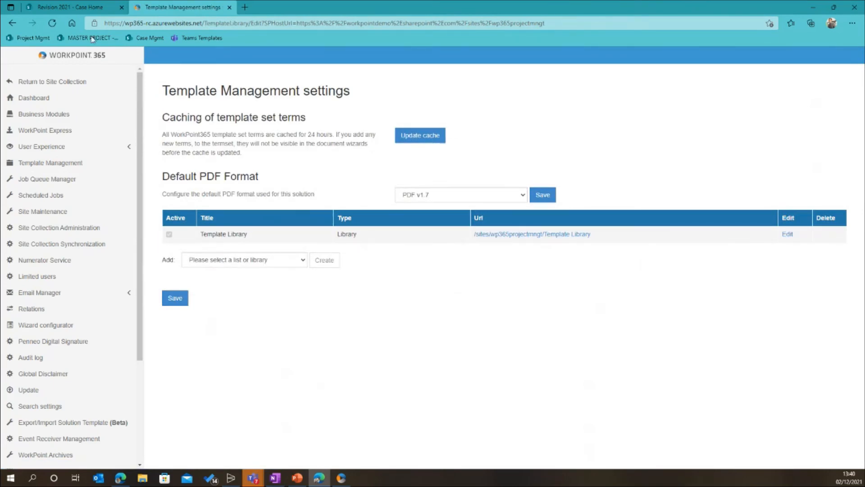
{"action": "left_click", "coordinate": [230, 7]}
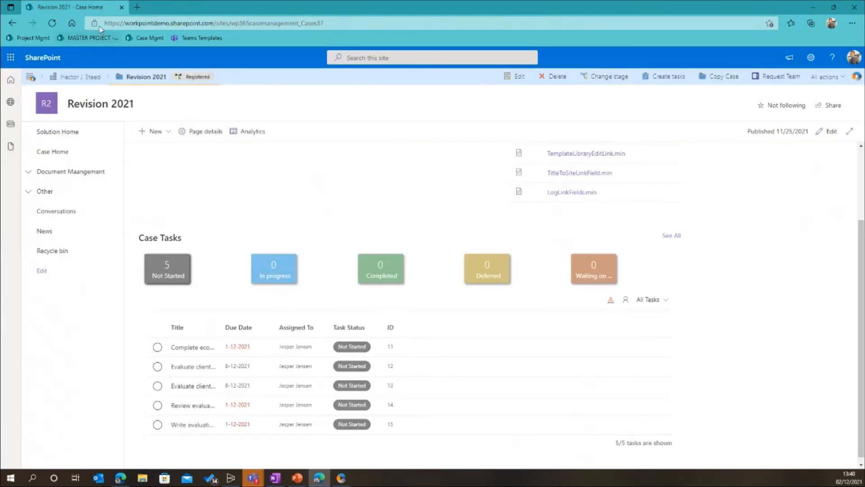
Open the case management solution's WorkPoint 365 Administration in a new browser tab and go to its Template Management settings
{"action": "left_click", "coordinate": [31, 76]}
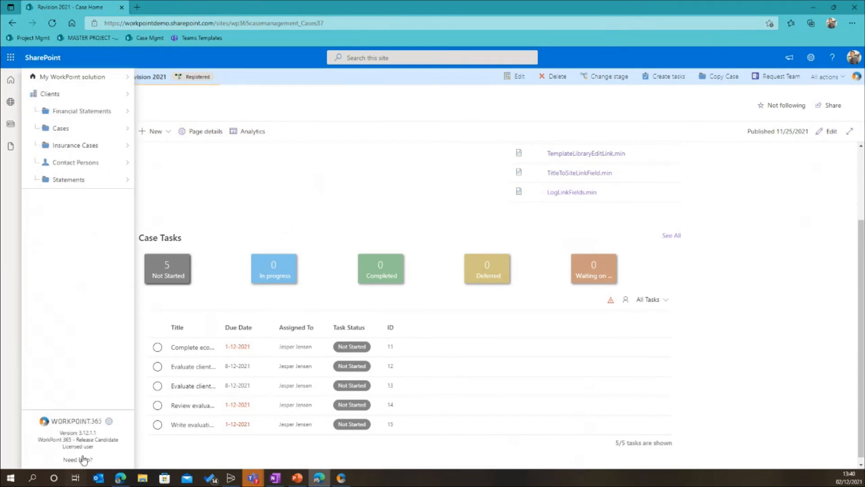
{"action": "right_click", "coordinate": [107, 427]}
{"action": "left_click", "coordinate": [176, 256]}
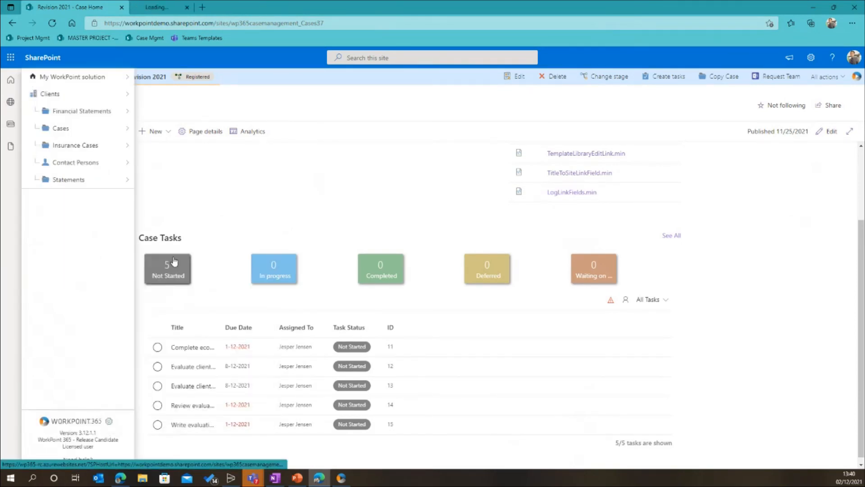
{"action": "left_click", "coordinate": [188, 11]}
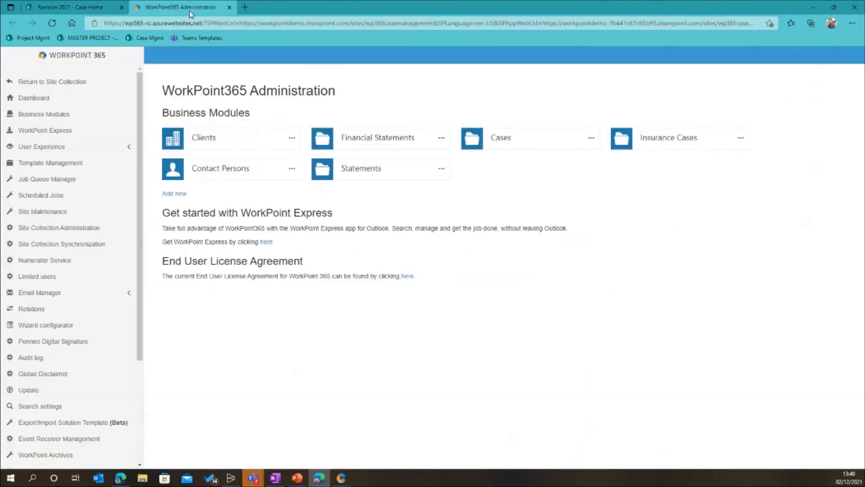
{"action": "left_click", "coordinate": [63, 165]}
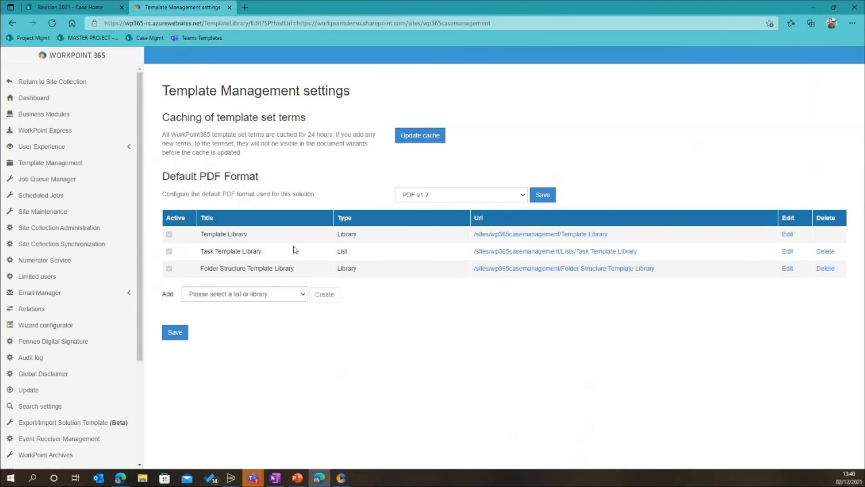
Locate the Task Template Library entry of type List and open its inheritance settings
{"action": "left_click_drag", "start_coordinate": [267, 252], "coordinate": [199, 252]}
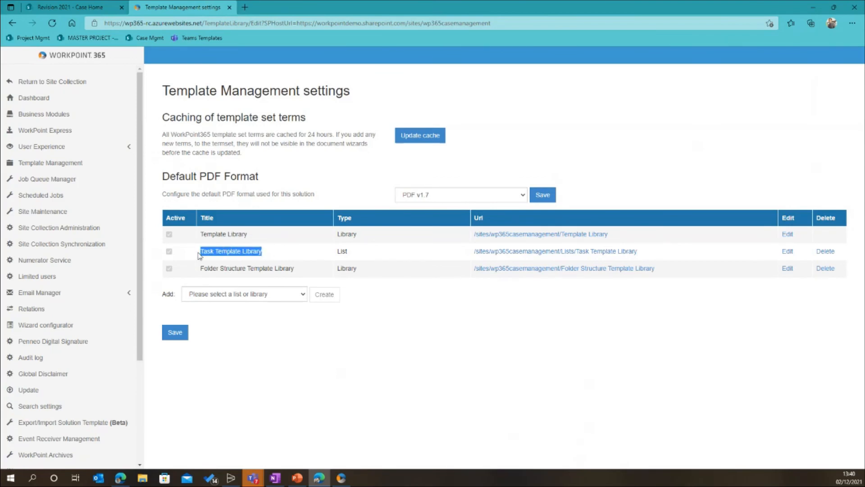
{"action": "left_click_drag", "start_coordinate": [349, 253], "coordinate": [338, 253]}
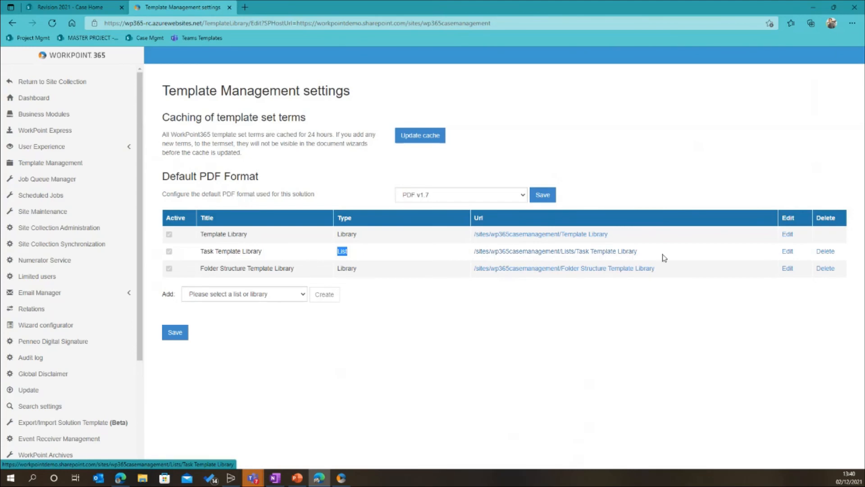
{"action": "left_click", "coordinate": [788, 252]}
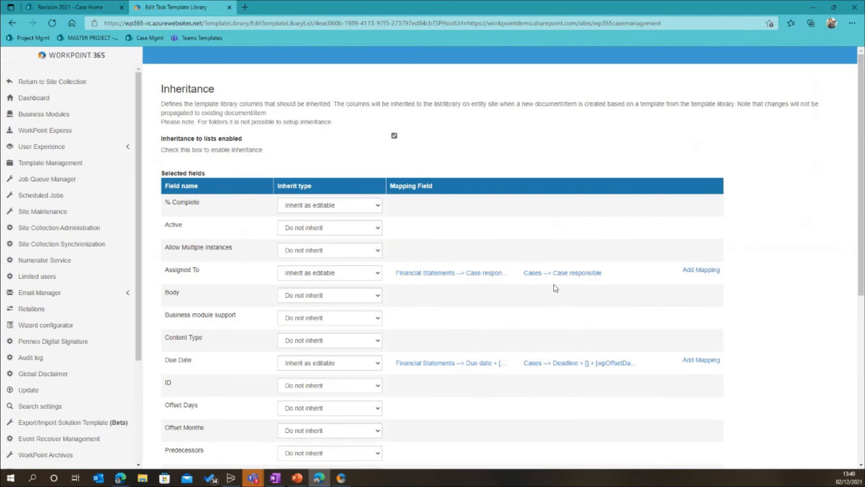
Examine the Assigned To mapping for Cases and the other inherited fields, and return to the Template Management settings without saving
{"action": "left_click", "coordinate": [554, 276]}
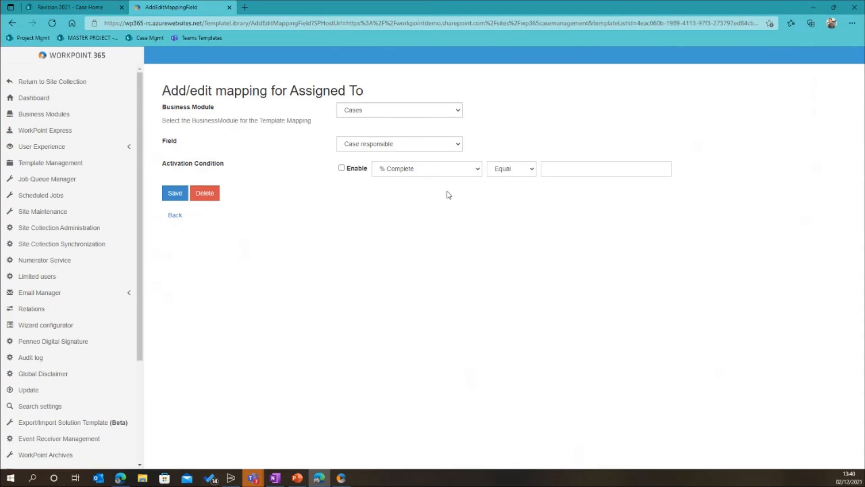
{"action": "left_click", "coordinate": [175, 215]}
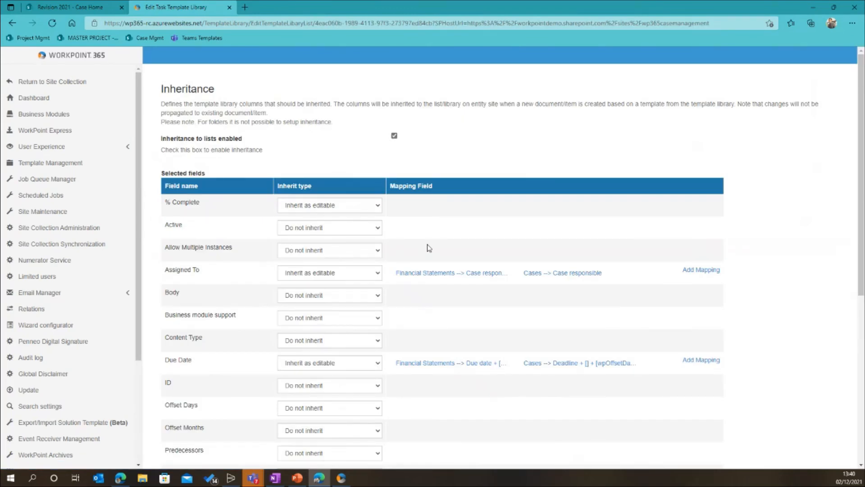
{"action": "scroll", "coordinate": [446, 252], "scroll_direction": "down", "scroll_amount": 6}
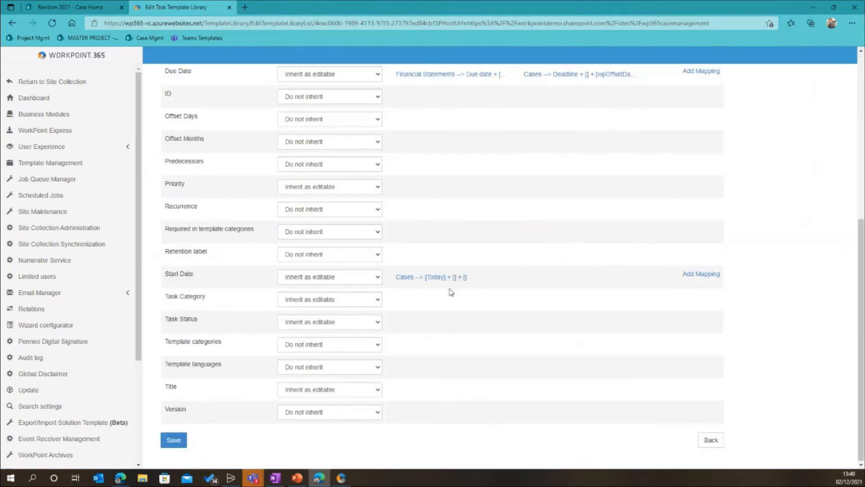
{"action": "left_click", "coordinate": [711, 438]}
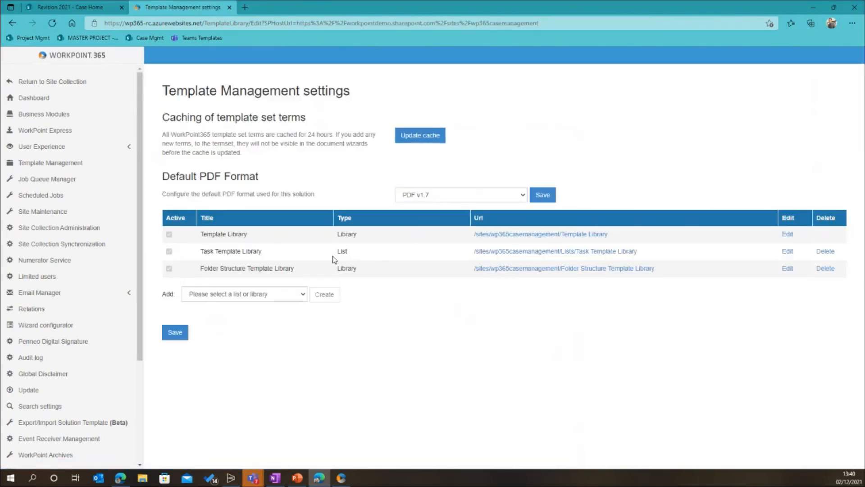
Highlight the Task Template Library's type in the template list, and return to the Revision 2021 case home with the navigation pane closed
{"action": "left_click_drag", "start_coordinate": [358, 253], "coordinate": [338, 252]}
{"action": "left_click", "coordinate": [76, 11]}
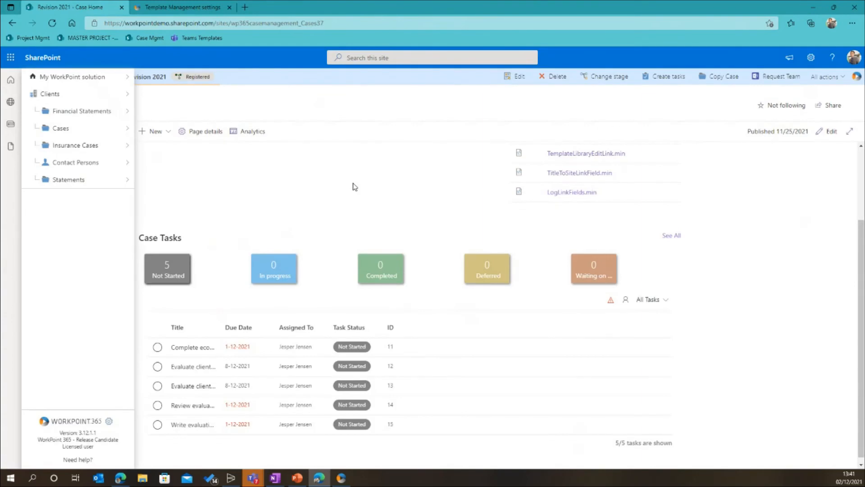
{"action": "left_click", "coordinate": [452, 229]}
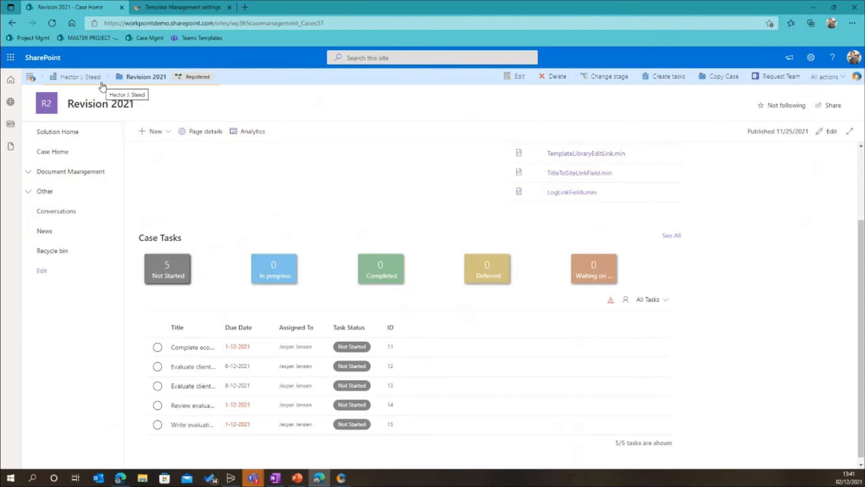
Open the last statement's site, a Financial Statement 2021, from the Statements business module and go to its Documents library
{"action": "left_click", "coordinate": [29, 78]}
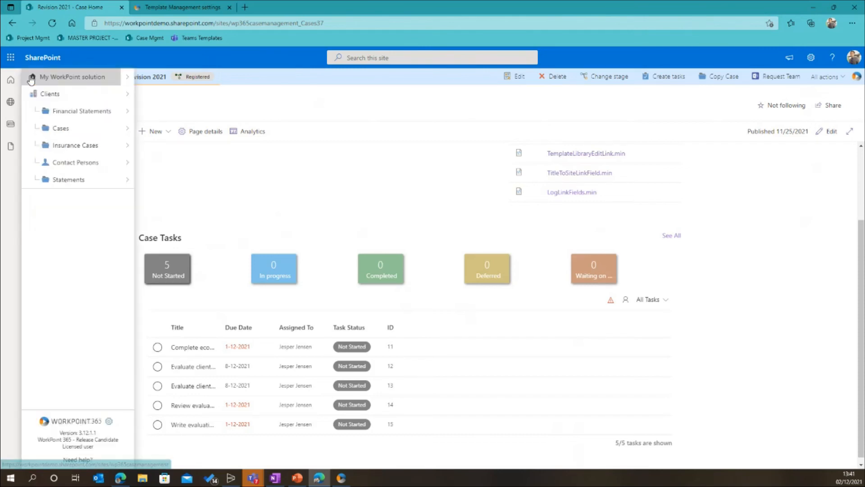
{"action": "left_click", "coordinate": [63, 179]}
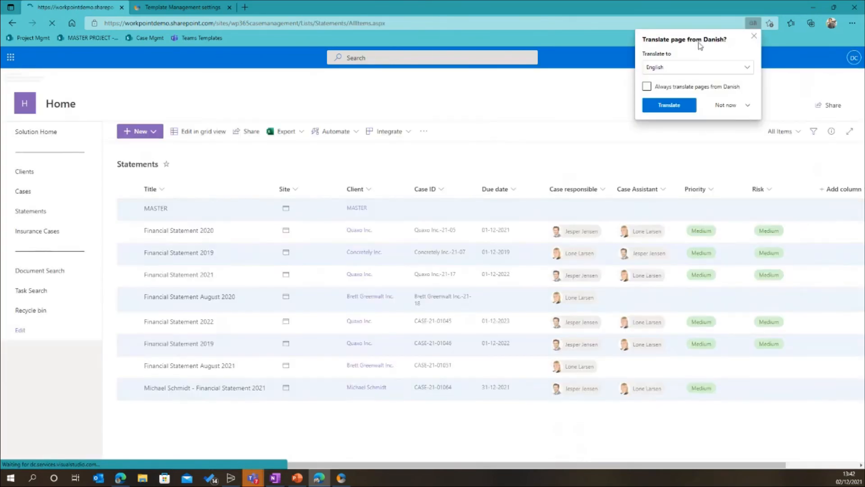
{"action": "left_click", "coordinate": [755, 40]}
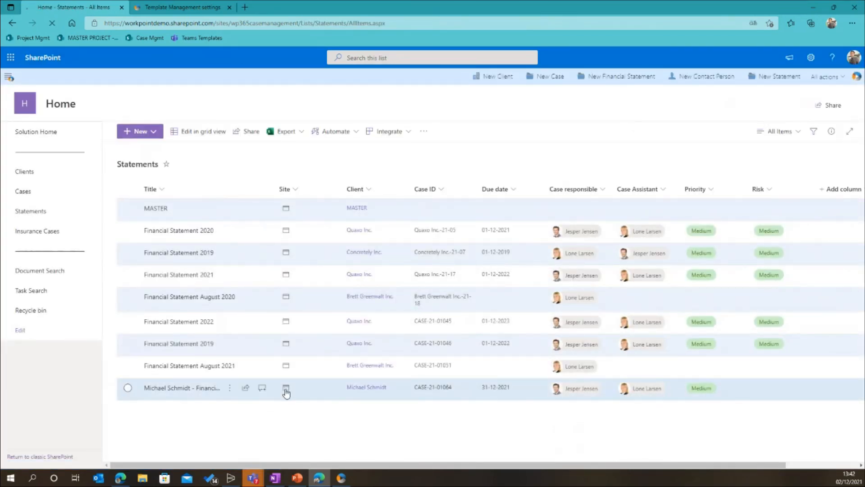
{"action": "left_click", "coordinate": [286, 387]}
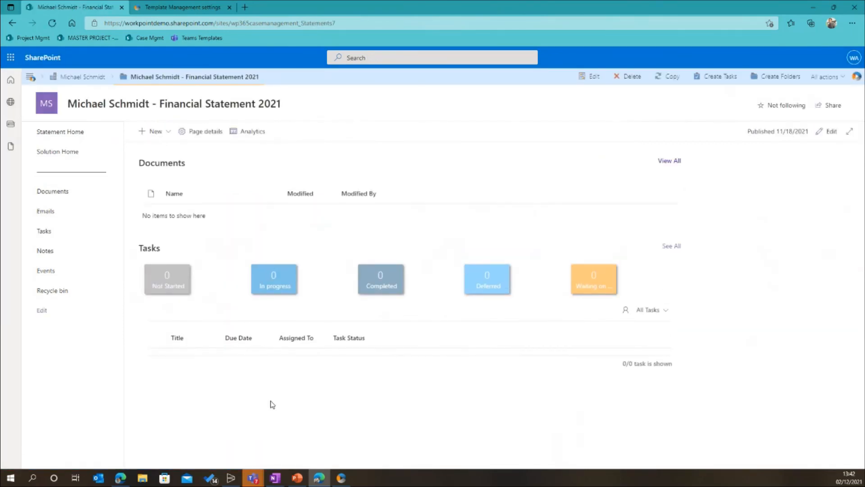
{"action": "left_click", "coordinate": [66, 196]}
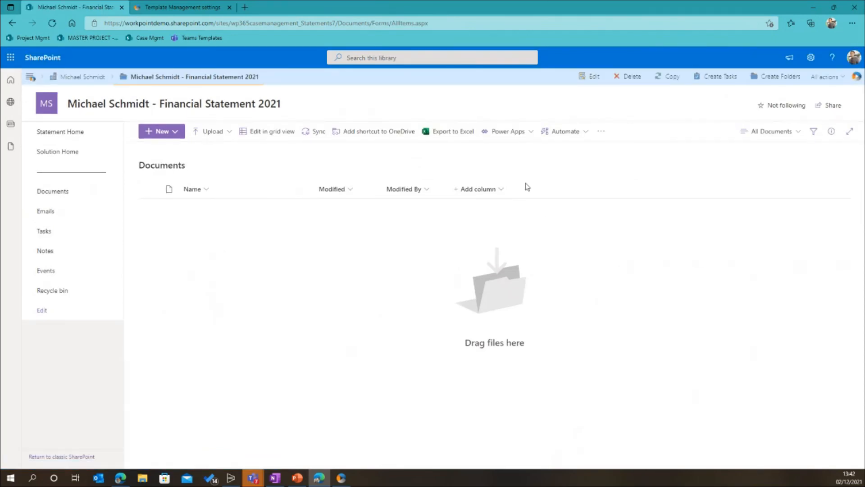
{"action": "left_click", "coordinate": [163, 137]}
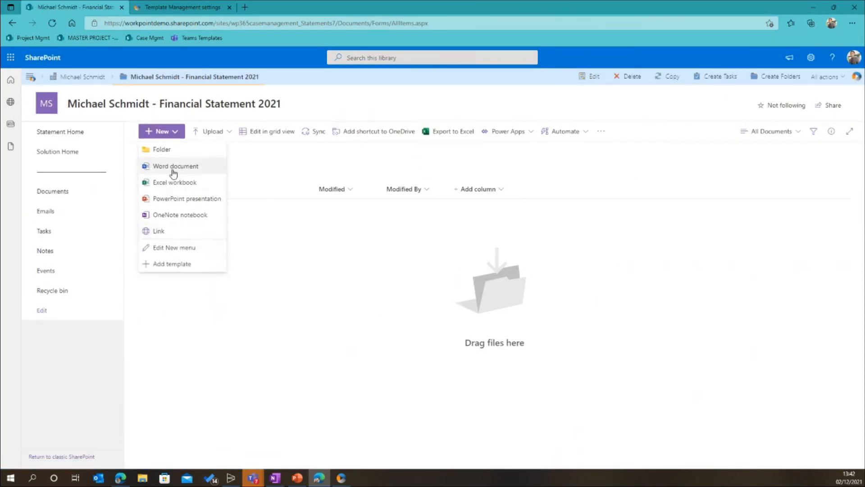
{"action": "left_click", "coordinate": [179, 150]}
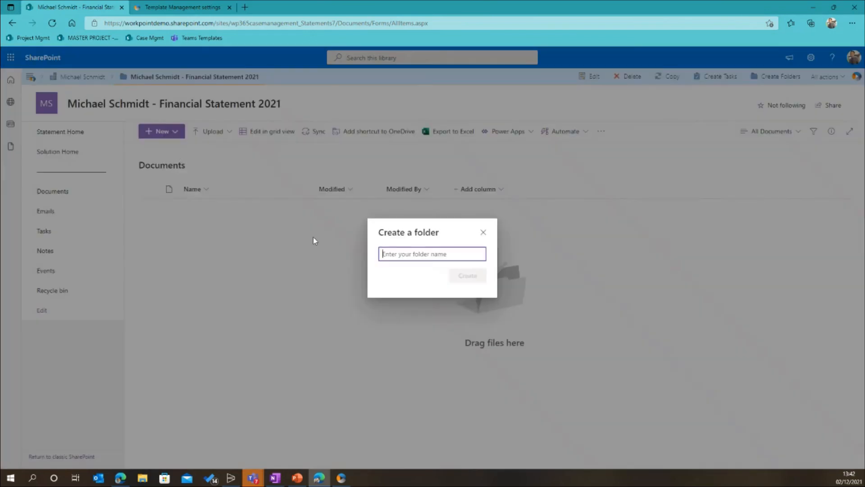
{"action": "left_click", "coordinate": [485, 230]}
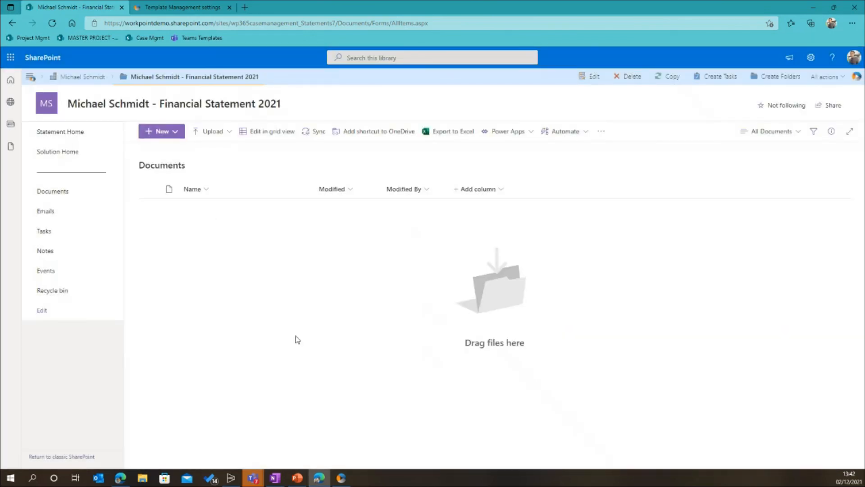
Create the template folders 1. Planning documents, 2. Data documents and 3. Reporting documents in the statement's Documents library
{"action": "left_click", "coordinate": [771, 86]}
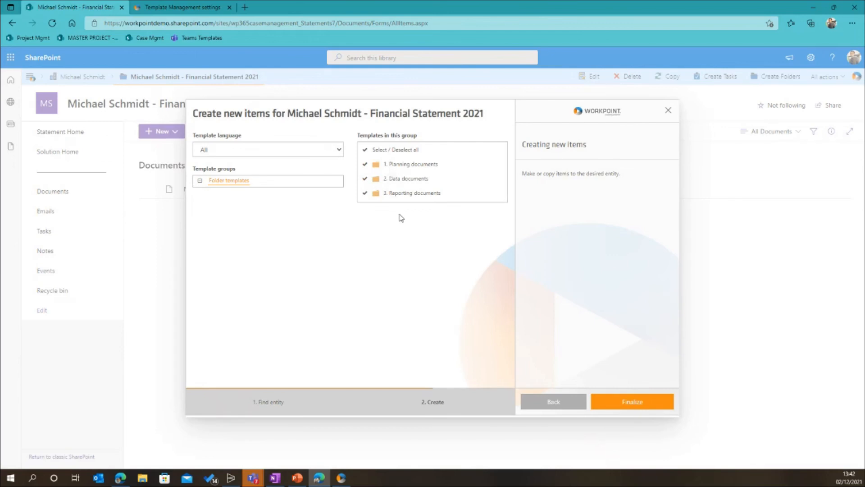
{"action": "left_click", "coordinate": [624, 401]}
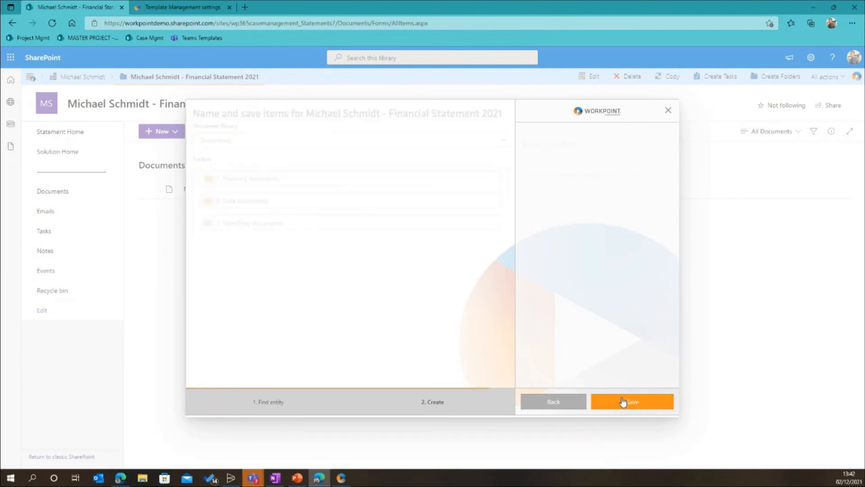
{"action": "left_click", "coordinate": [628, 405]}
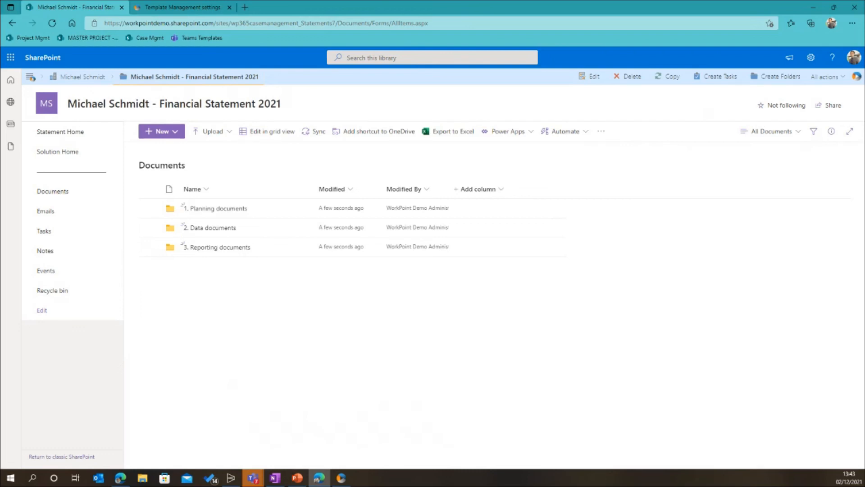
Switch to PowerPoint and present the slide "The future" full screen on this display instead of the presenter view
{"action": "key", "text": "alt+Tab"}
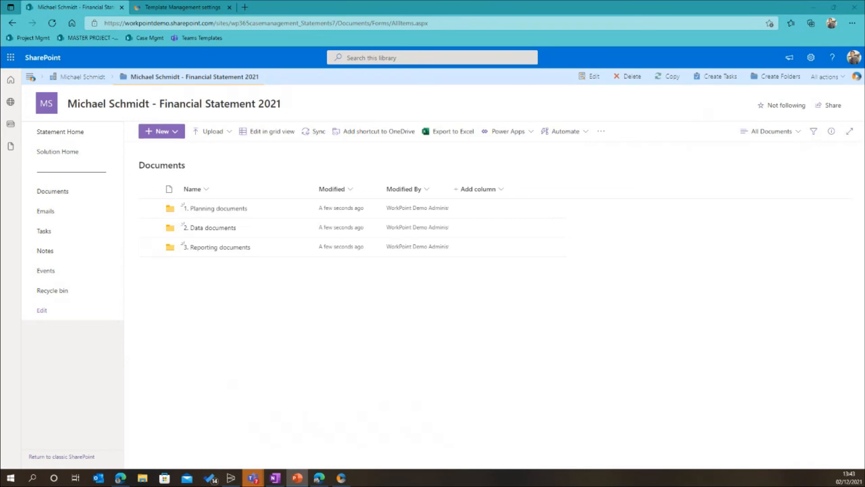
{"action": "key", "text": "shift+F5"}
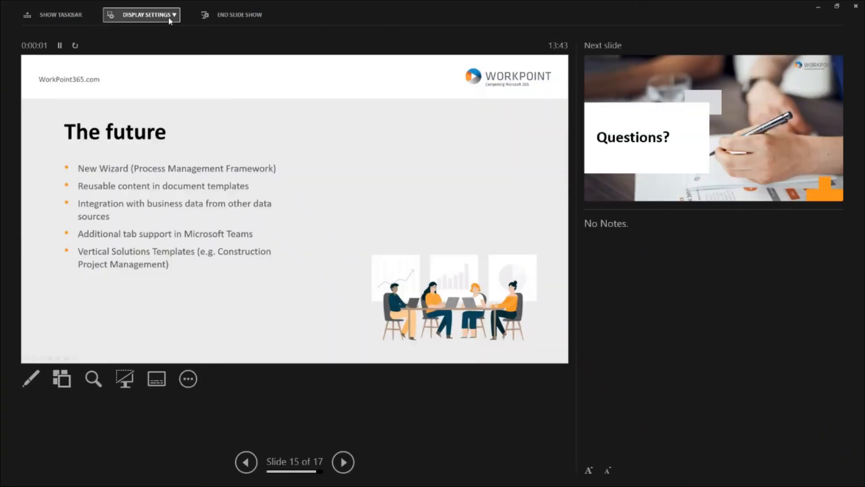
{"action": "left_click", "coordinate": [170, 21]}
{"action": "left_click", "coordinate": [169, 34]}
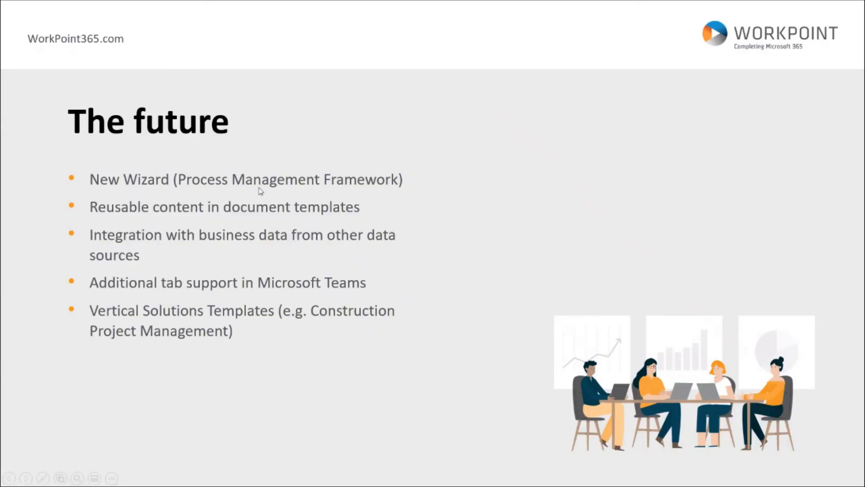